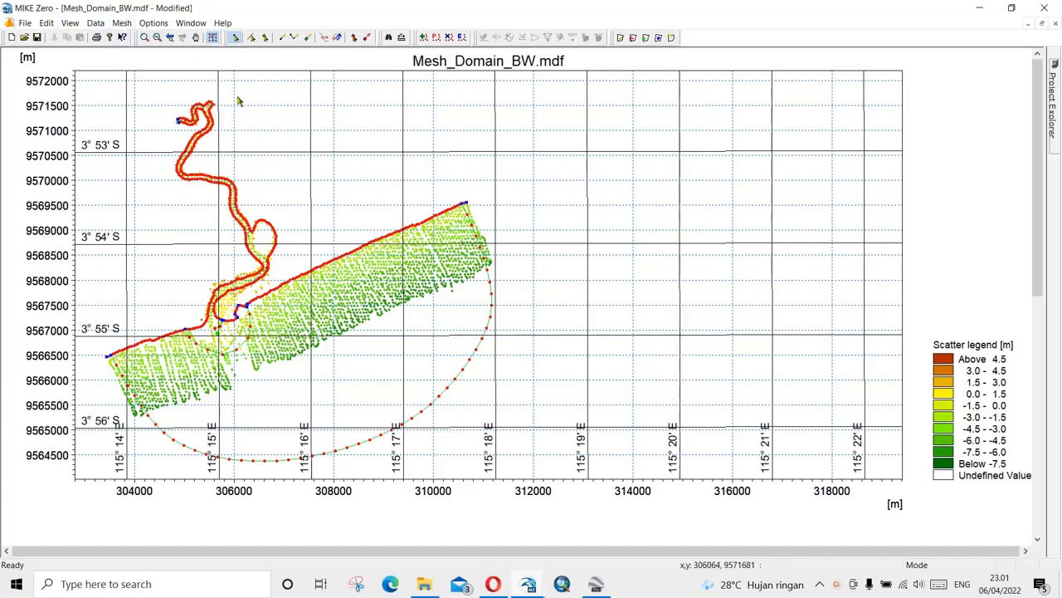
# Generate the triangular mesh for the whole domain with the existing element size, smallest angle and node limits.
pyautogui.click(122, 23)
pyautogui.click(139, 51)
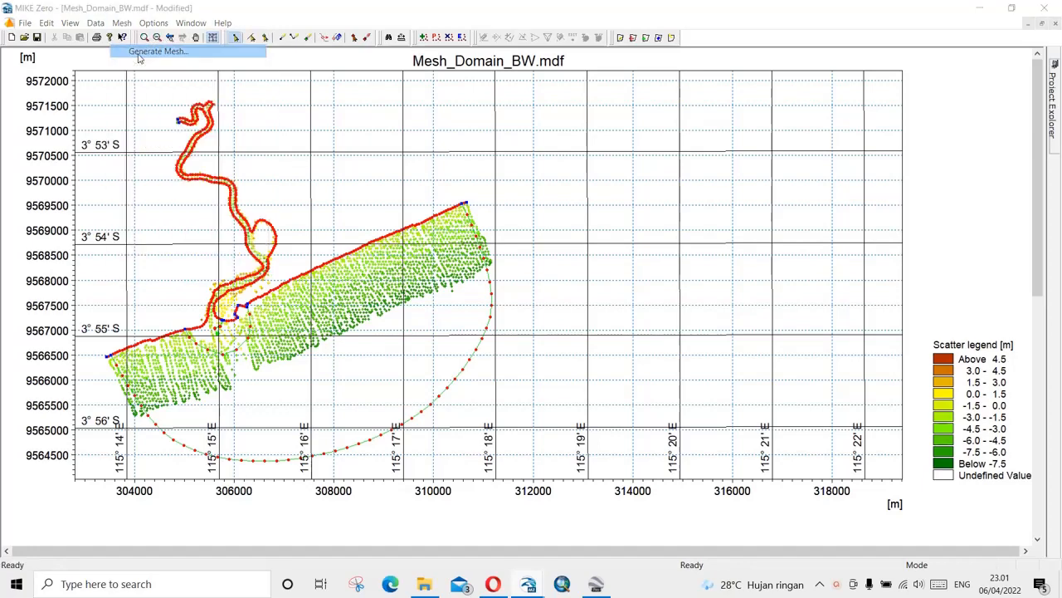
pyautogui.click(635, 235)
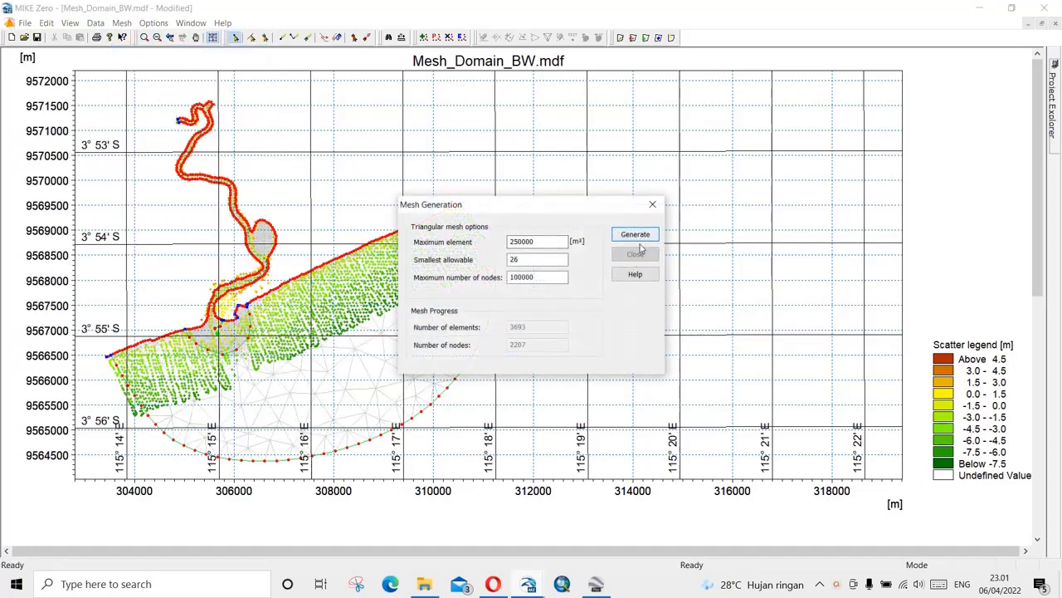
pyautogui.click(635, 255)
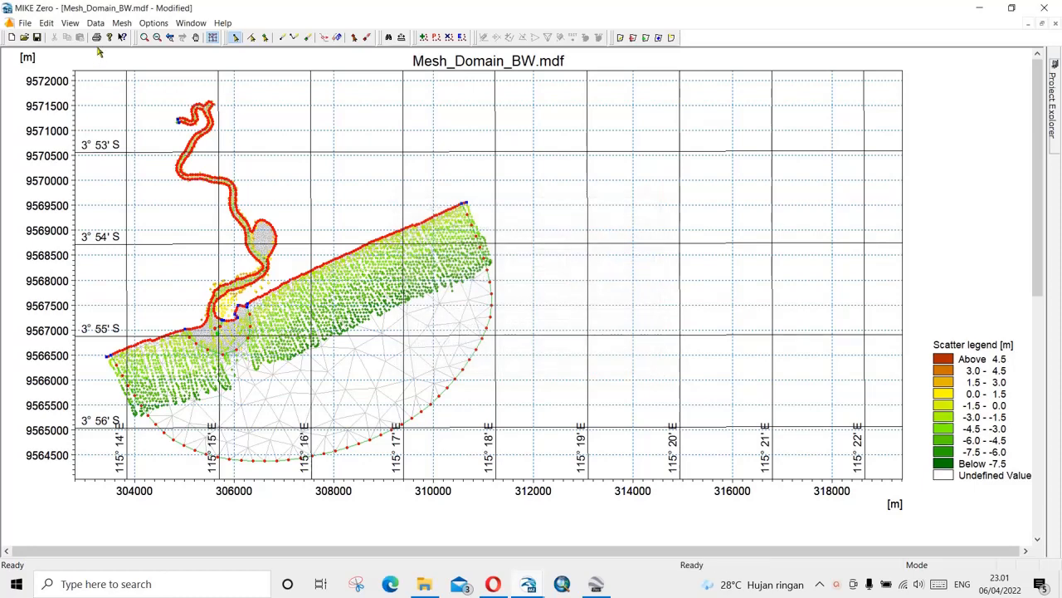
# Smooth the generated mesh with 10 iterations, leaving the mesh nodes at arcs untouched.
pyautogui.click(122, 24)
pyautogui.click(145, 63)
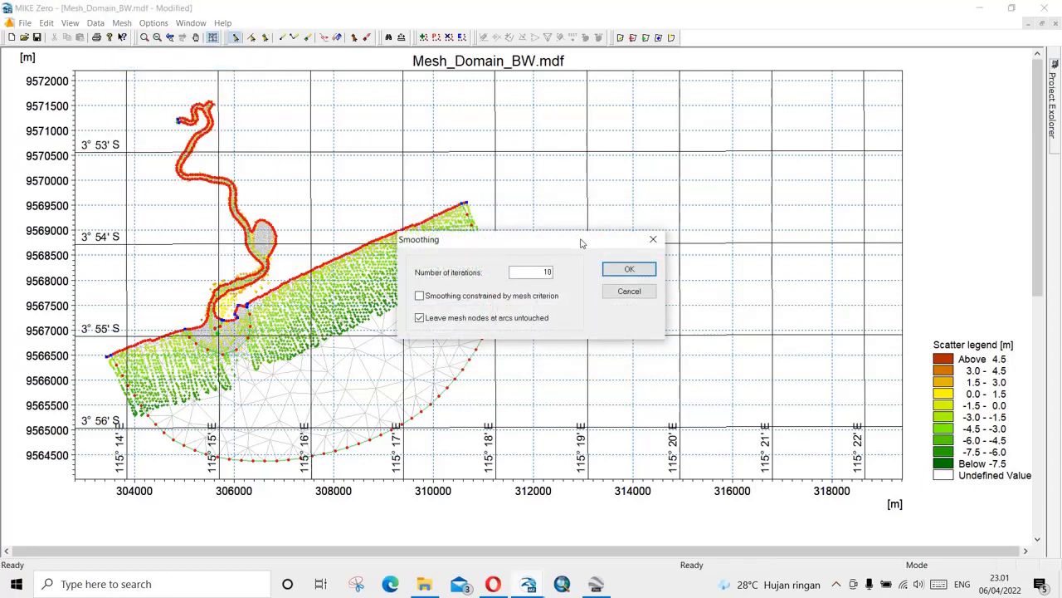
pyautogui.click(627, 268)
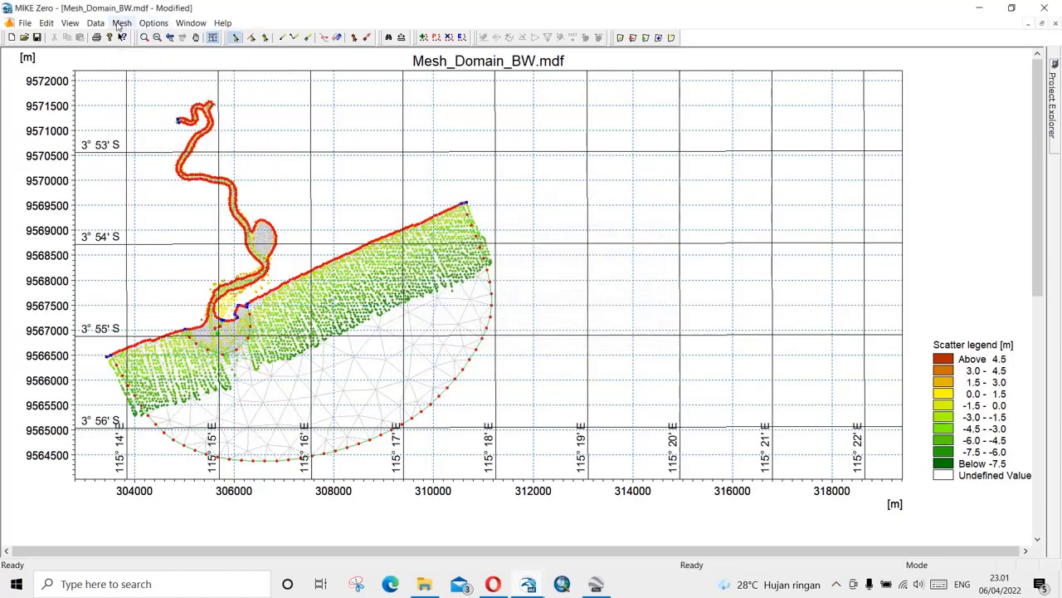
# Interpolate the scatter bathymetry onto the mesh with the Natural Neighbour method and extrapolation beyond the convex hull.
pyautogui.click(122, 23)
pyautogui.click(143, 77)
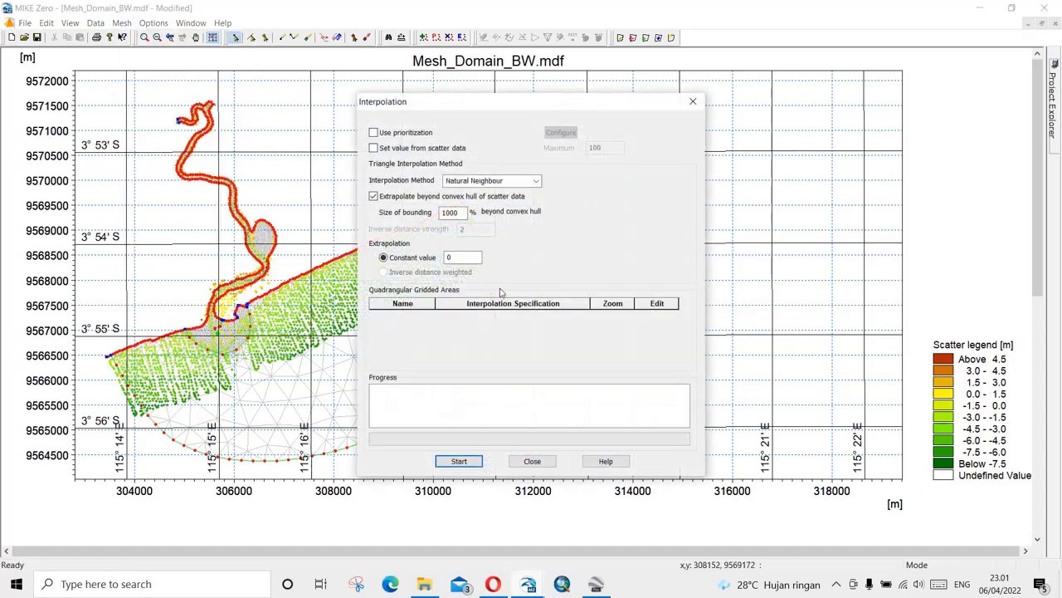
pyautogui.click(461, 461)
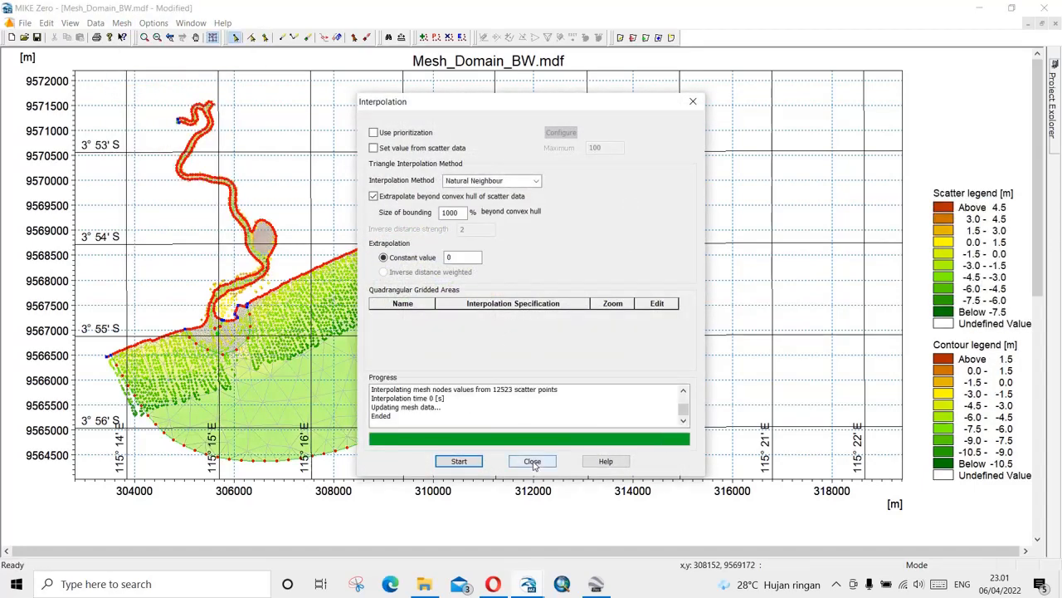
pyautogui.click(533, 462)
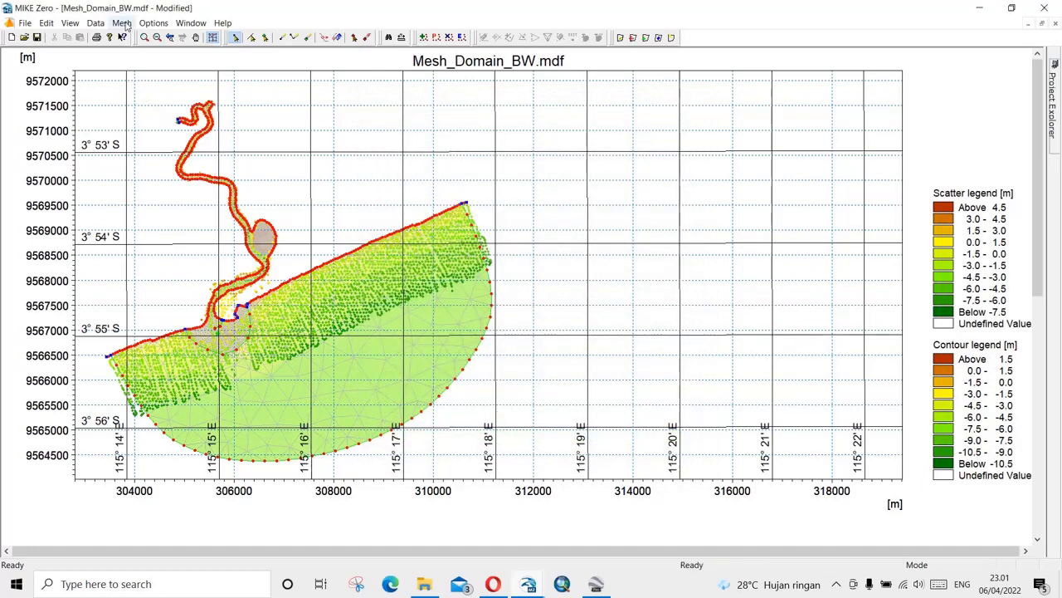
# Export the mesh as a DFSU data file with item type Bathymetry, named "Meshing DFS", in the MODEL MIKE 21-3 folder.
pyautogui.click(122, 23)
pyautogui.click(190, 167)
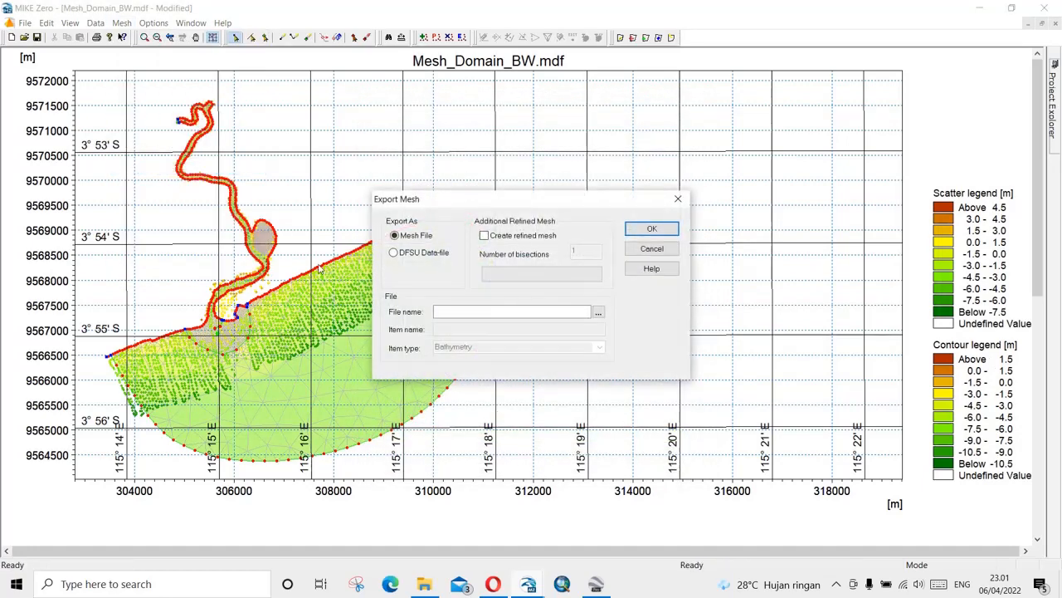
pyautogui.click(409, 252)
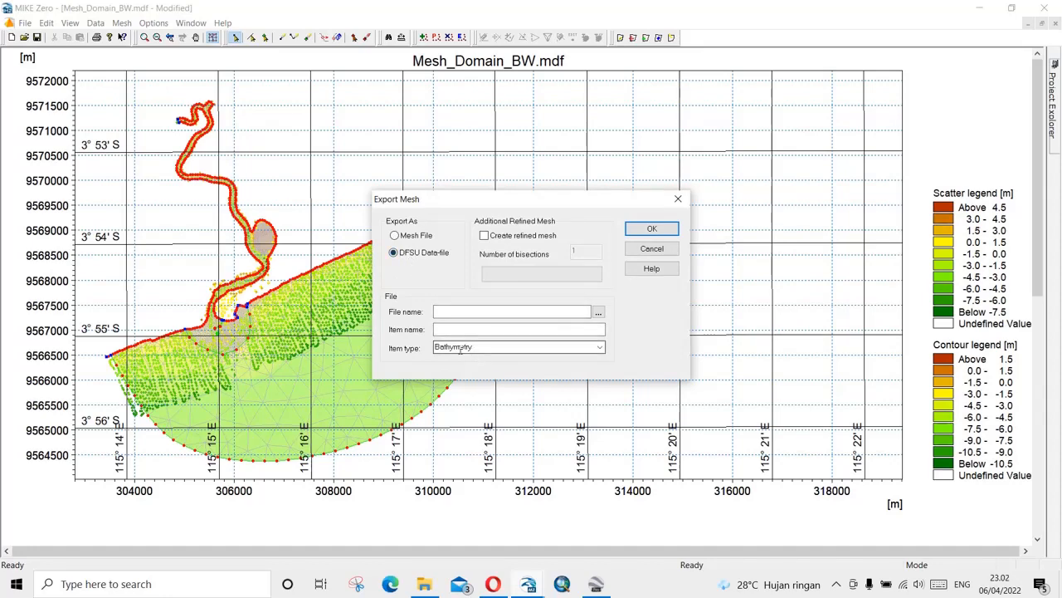
pyautogui.click(506, 313)
pyautogui.click(598, 312)
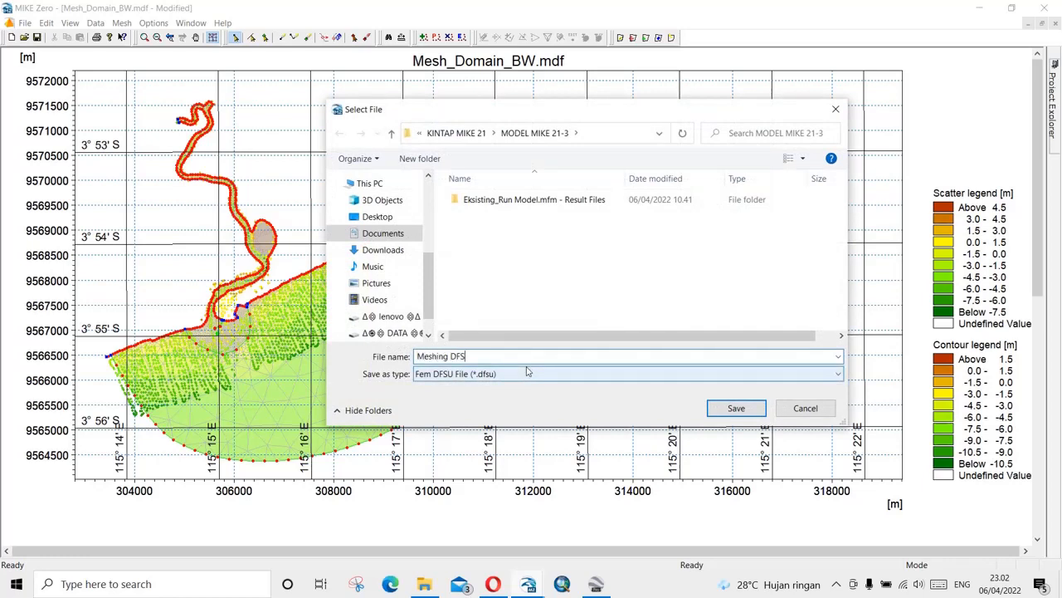
pyautogui.click(737, 408)
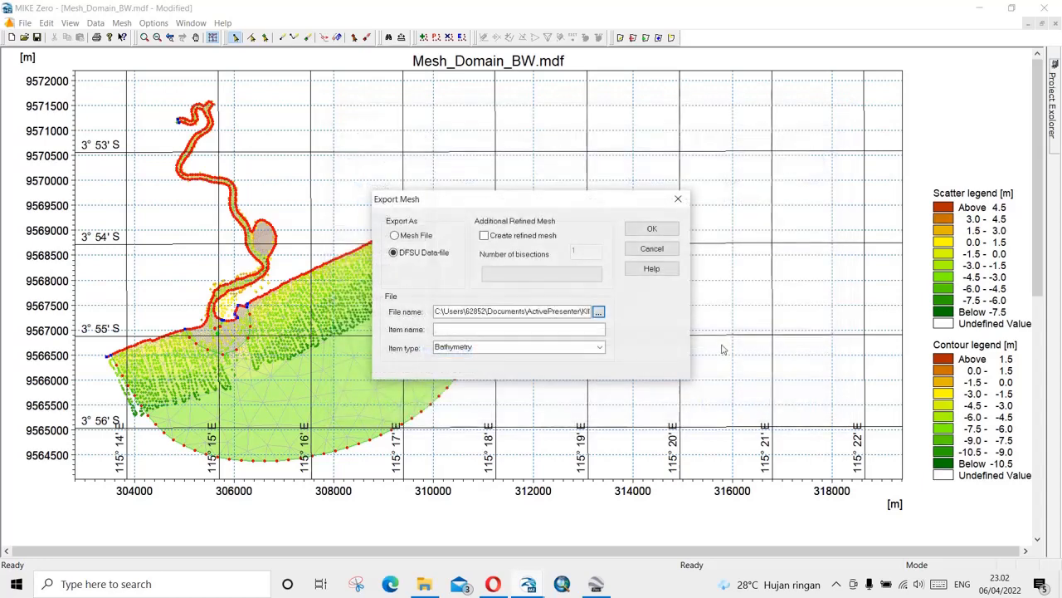
pyautogui.click(651, 230)
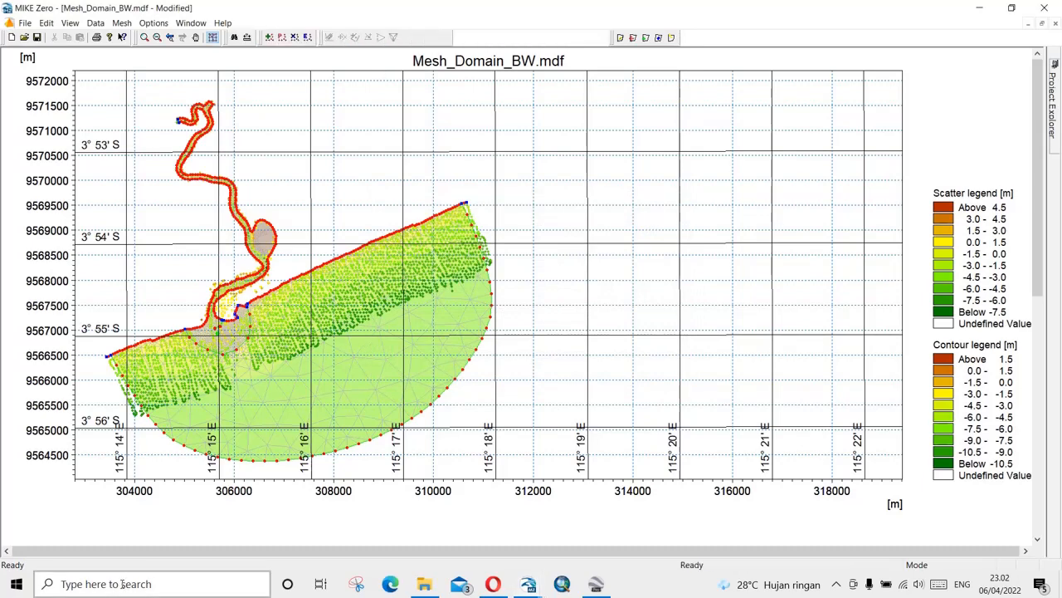
# Launch MIKE to Google Earth in a maximized window and create a new export document.
pyautogui.click(122, 583)
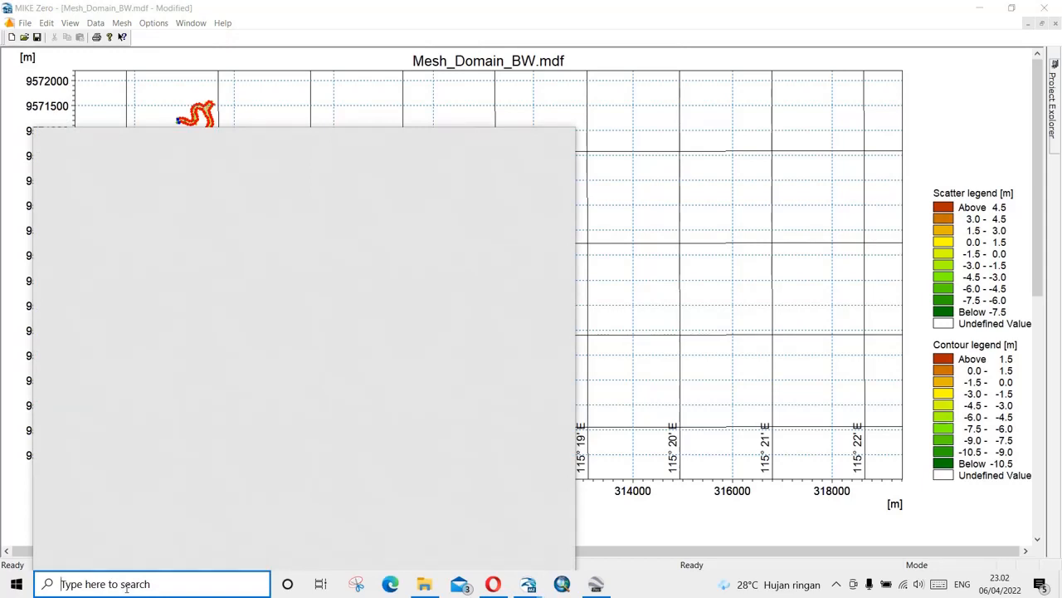
pyautogui.write('mike')
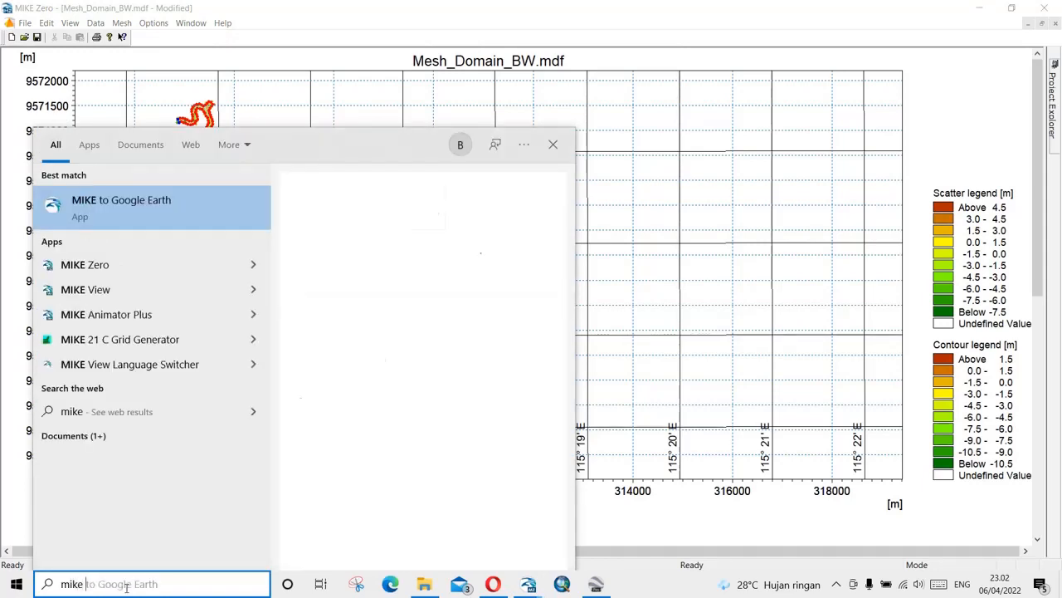
pyautogui.click(122, 213)
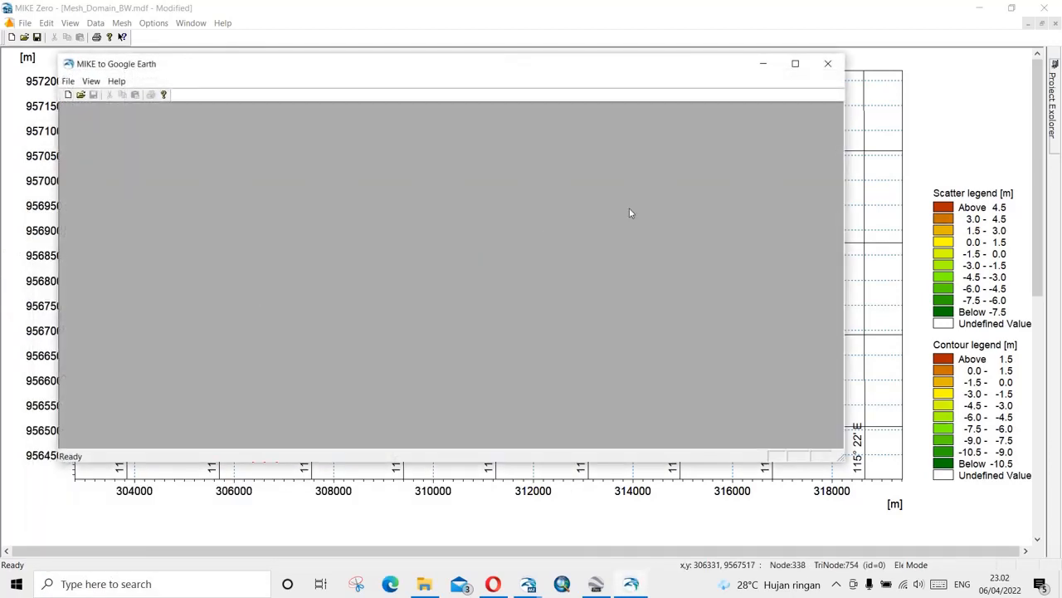
pyautogui.click(796, 64)
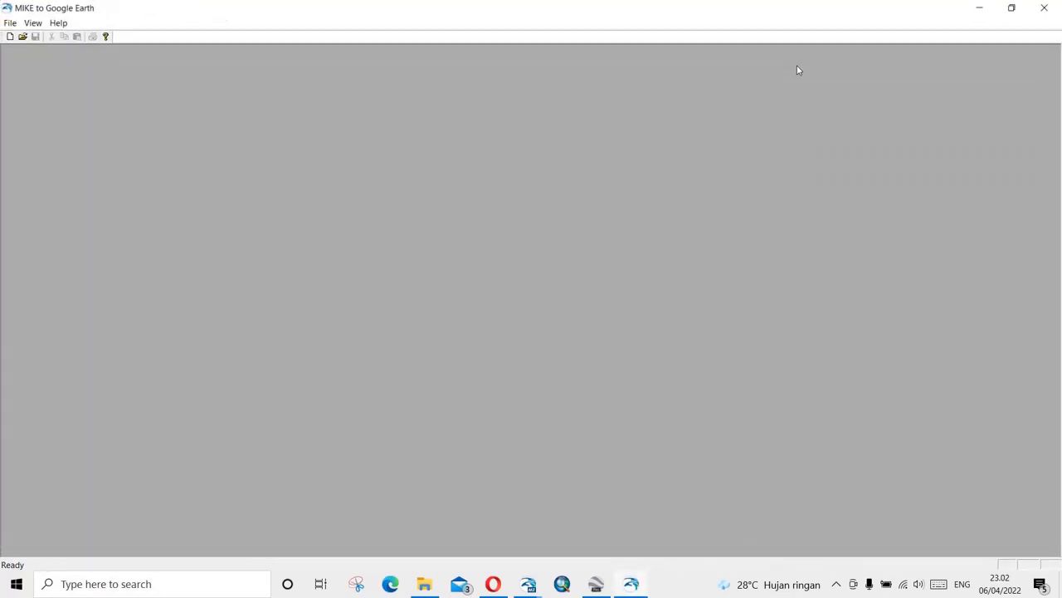
pyautogui.click(9, 37)
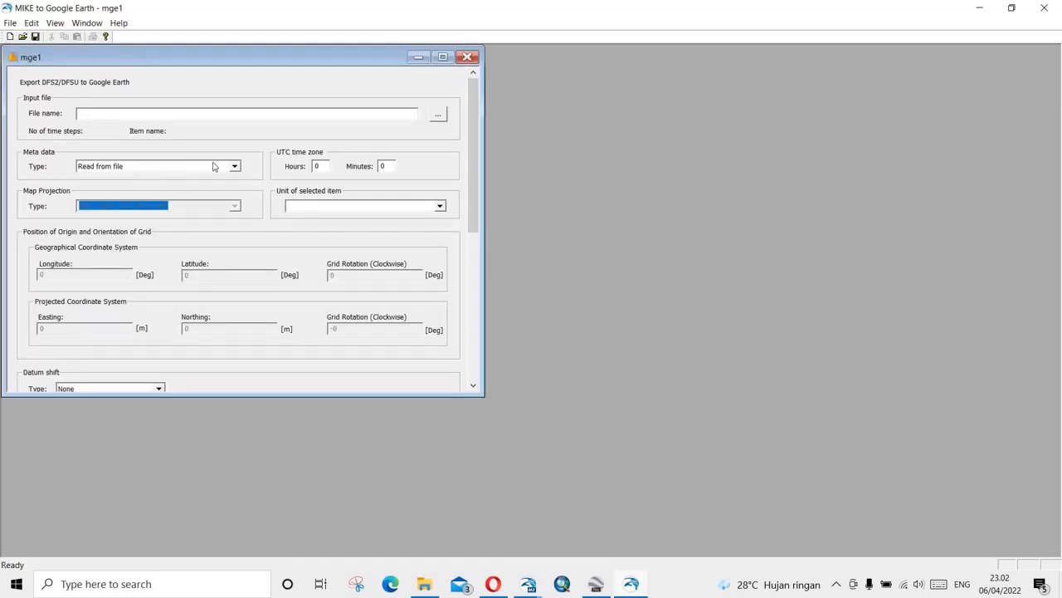
# Load DFSU Mesh Domain.dfsu from the Data folder of KINTAP MIKE 21 as the input file.
pyautogui.click(441, 112)
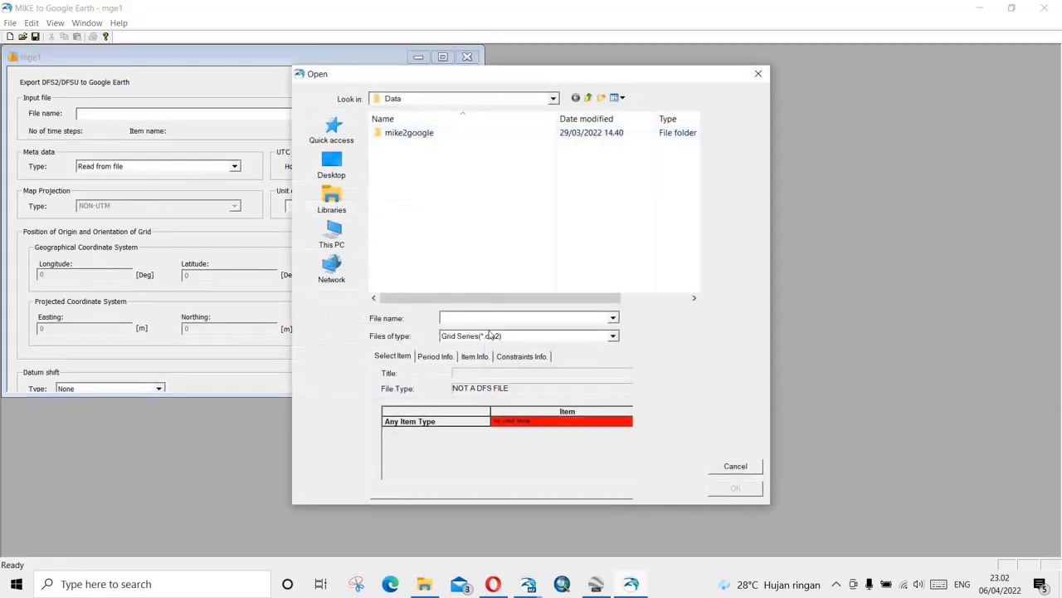
pyautogui.click(491, 337)
pyautogui.click(490, 358)
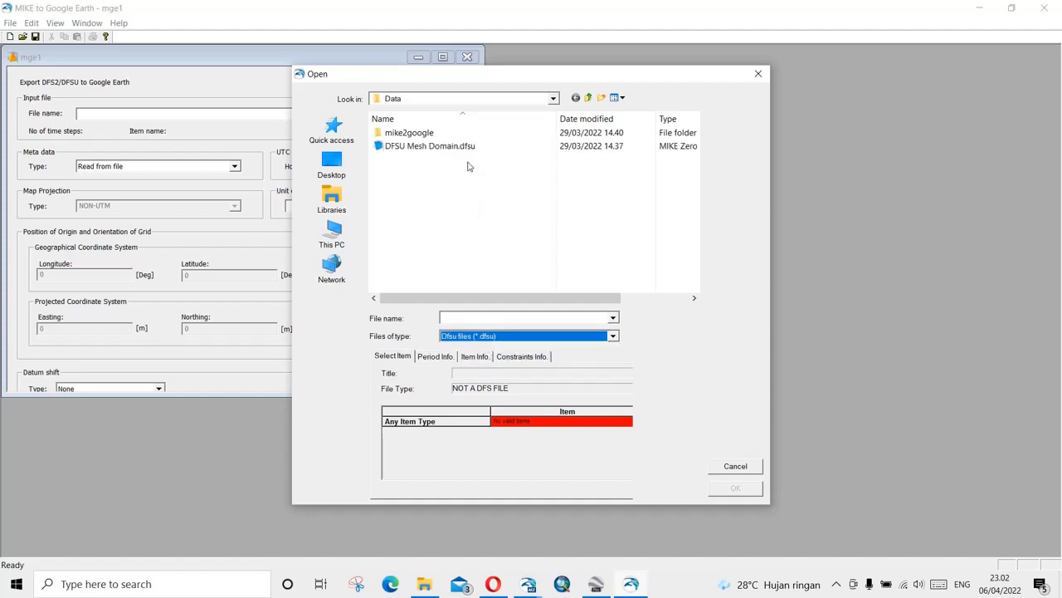
pyautogui.click(588, 98)
pyautogui.click(588, 98)
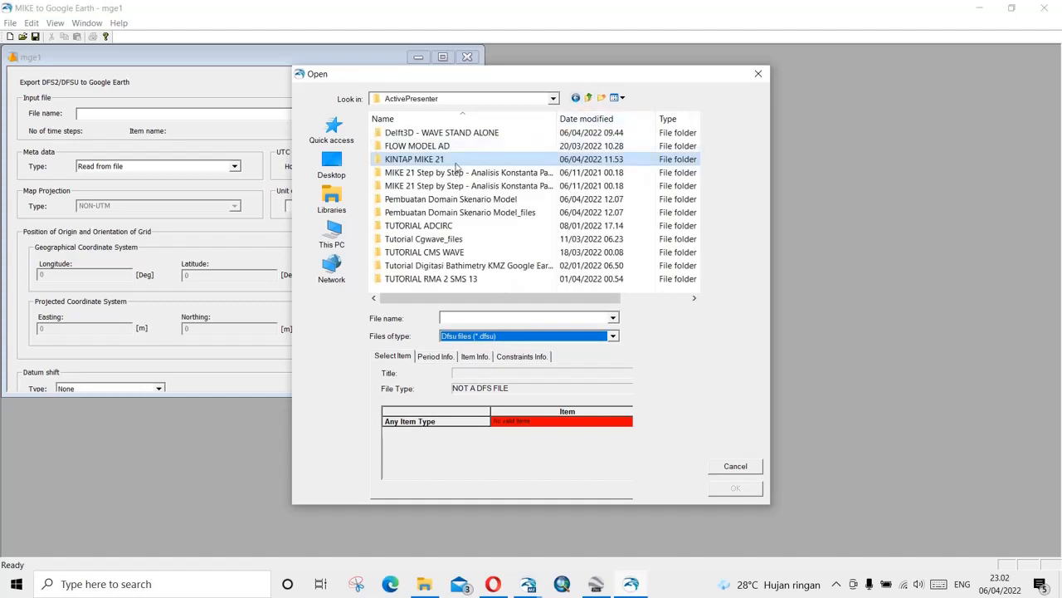
pyautogui.doubleClick(423, 160)
pyautogui.click(430, 226)
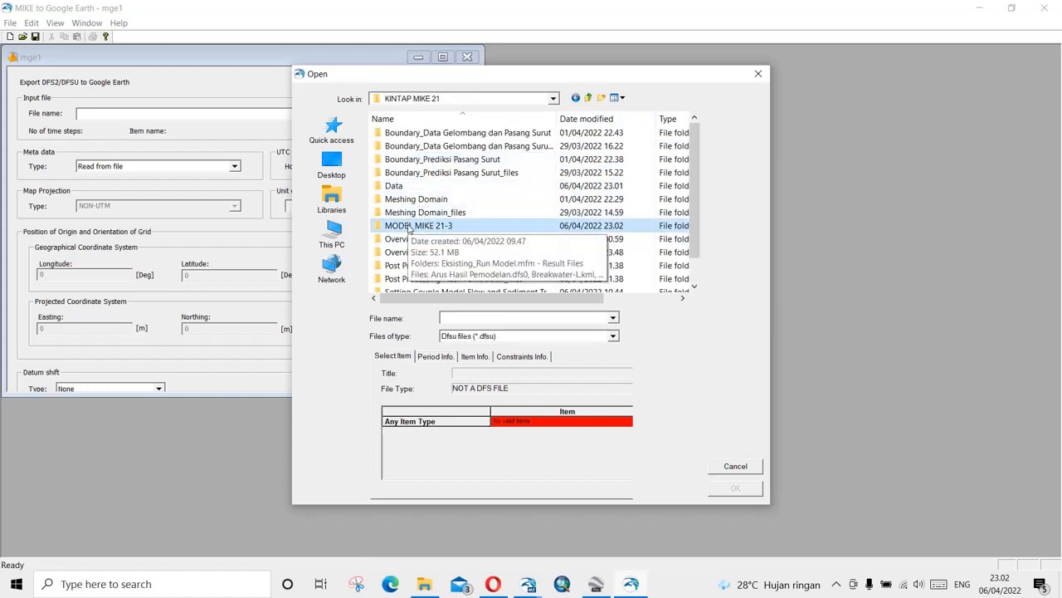
pyautogui.doubleClick(411, 186)
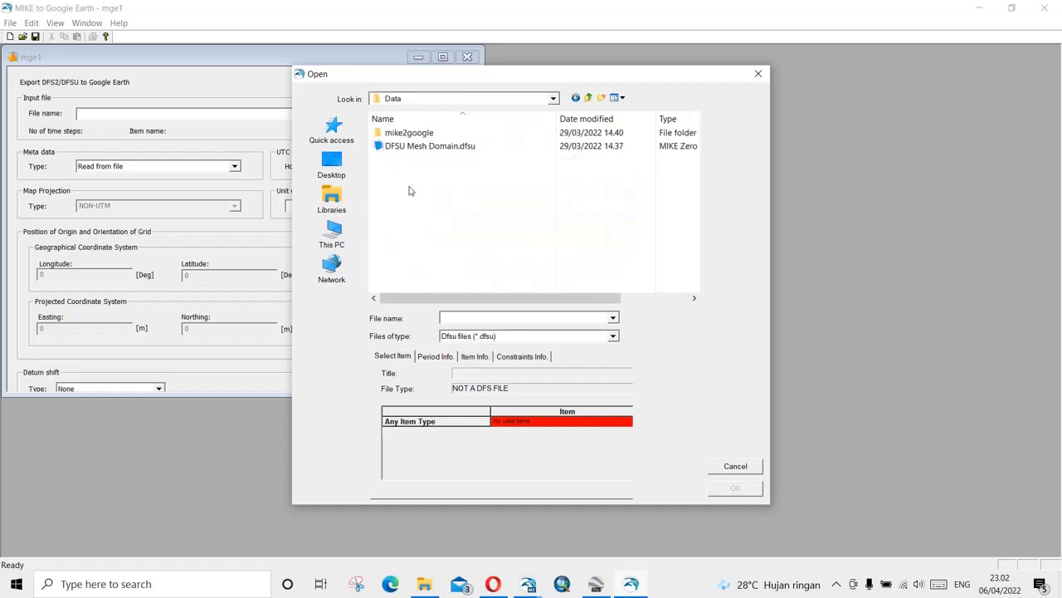
pyautogui.click(420, 147)
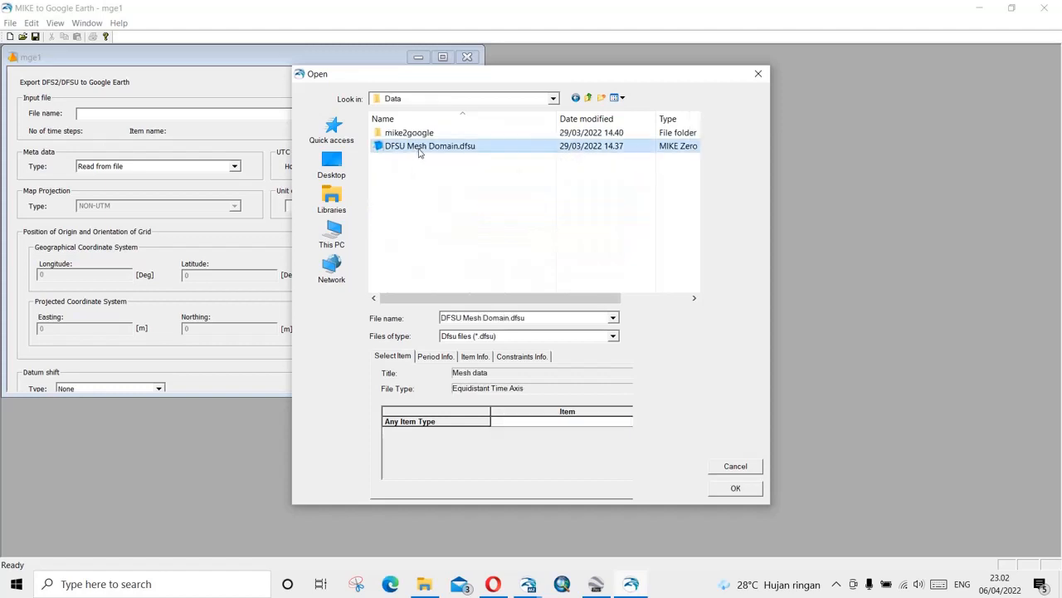
pyautogui.click(730, 488)
# Set the output folder to KINTAP MIKE 21\Data\mike2google and export the images with a KML file.
pyautogui.scroll(-8, 188, 292)
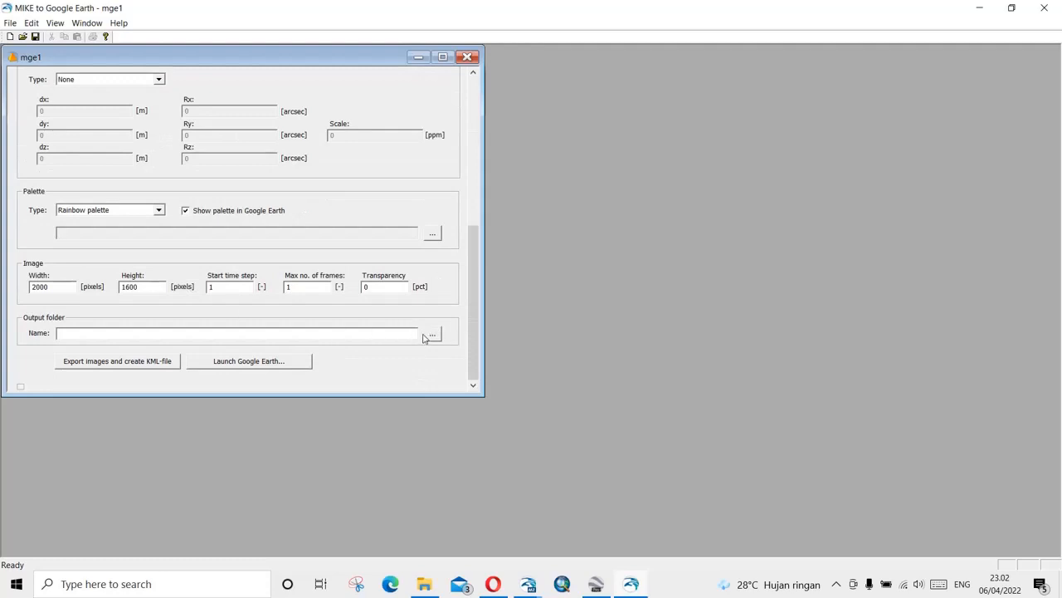
pyautogui.click(426, 334)
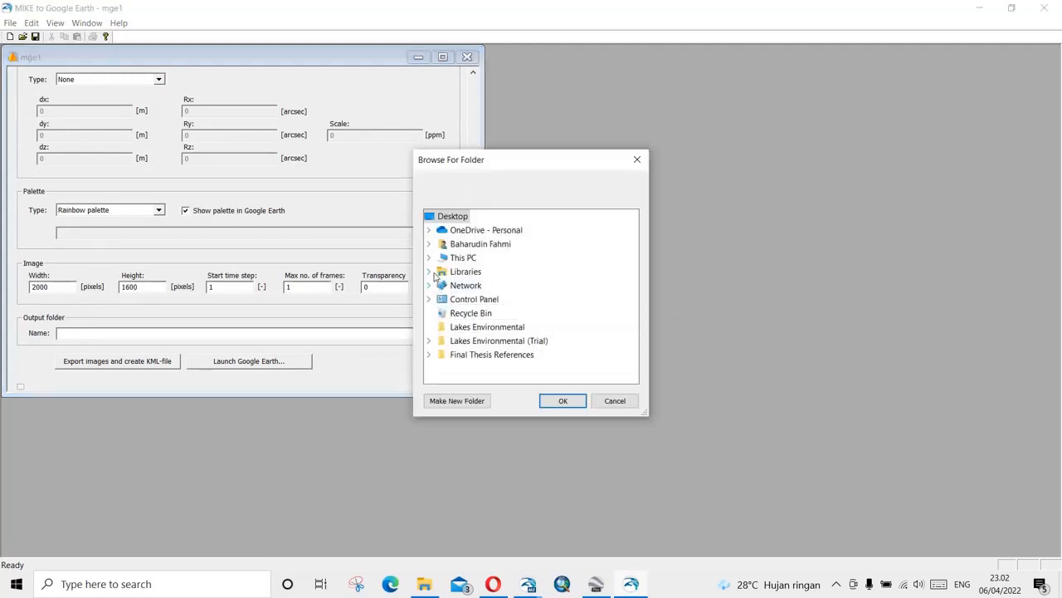
pyautogui.click(430, 272)
pyautogui.click(441, 299)
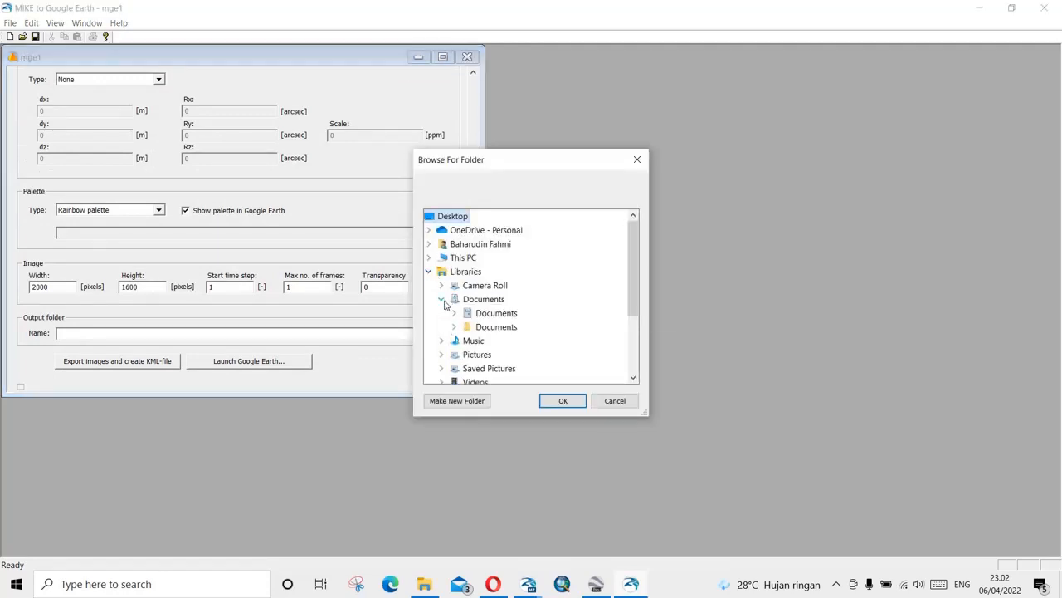
pyautogui.click(475, 314)
pyautogui.scroll(-3, 488, 318)
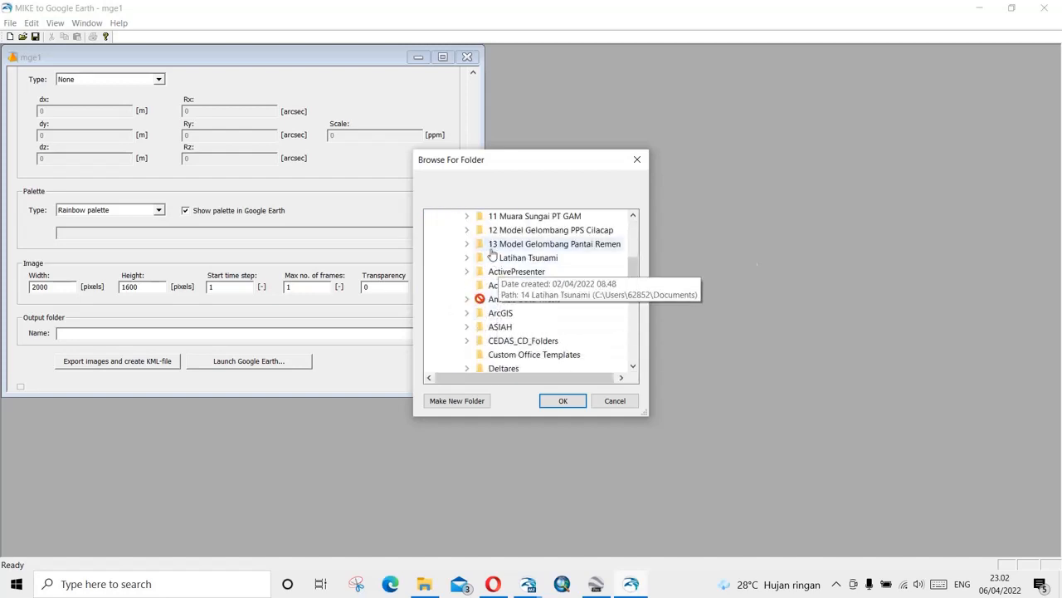
pyautogui.scroll(5, 490, 257)
pyautogui.scroll(-2, 493, 268)
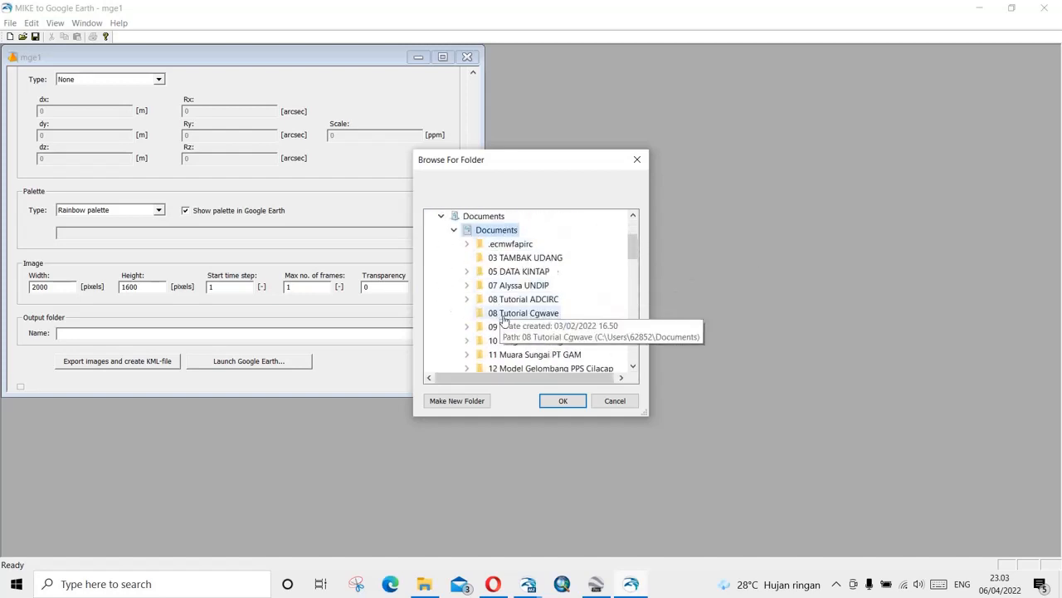
pyautogui.scroll(-3, 504, 319)
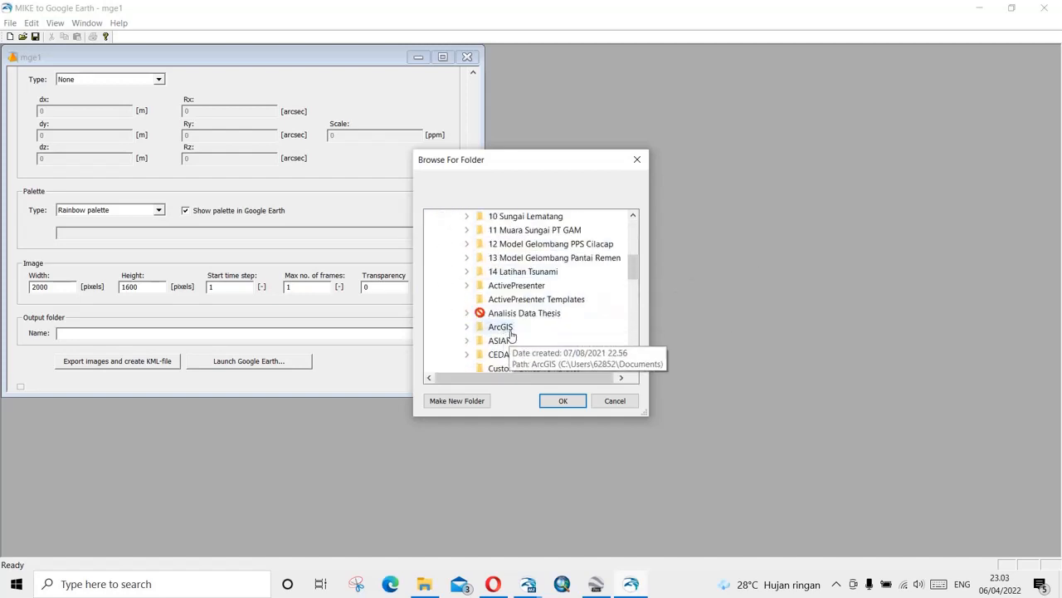
pyautogui.click(516, 285)
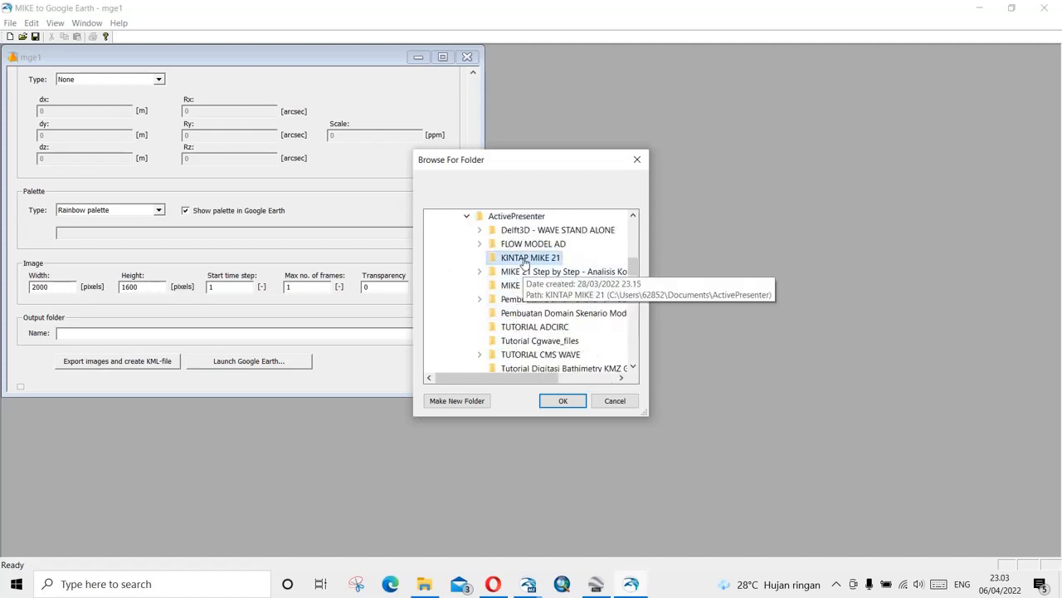
pyautogui.click(525, 264)
pyautogui.click(518, 286)
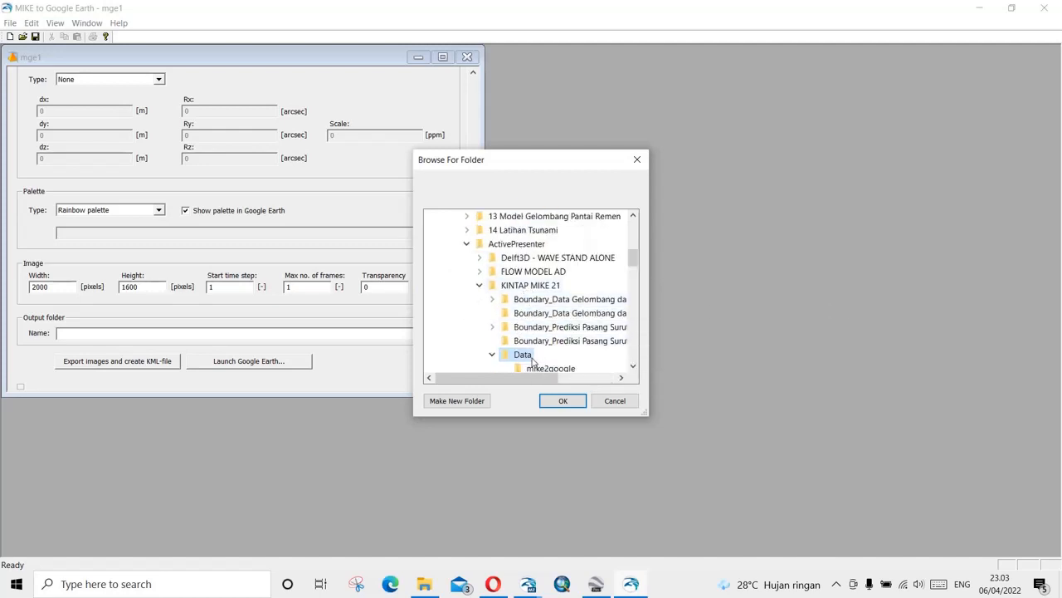
pyautogui.scroll(-2, 533, 360)
pyautogui.click(547, 286)
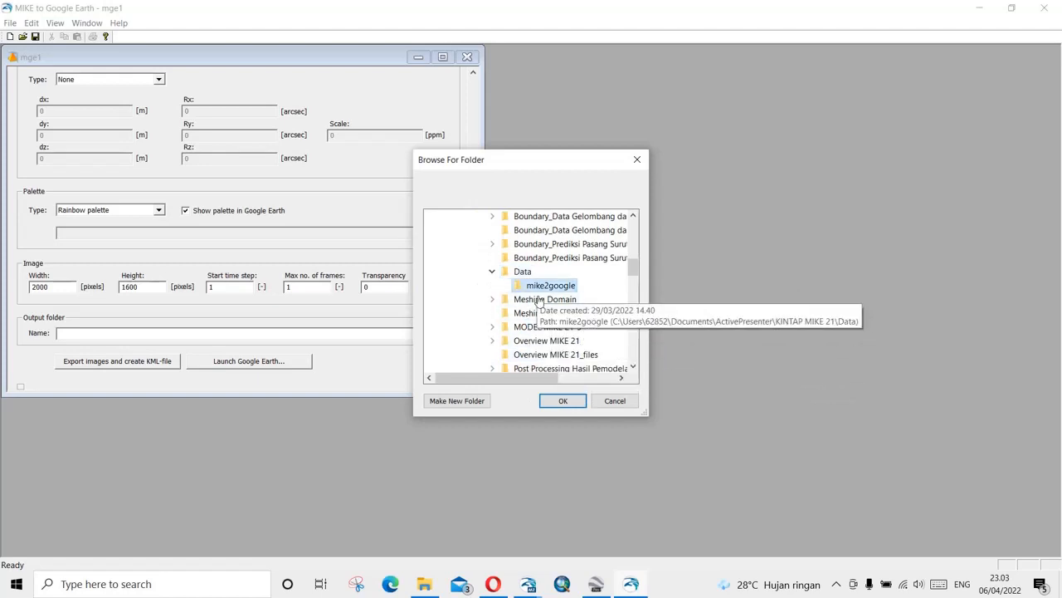
pyautogui.click(563, 400)
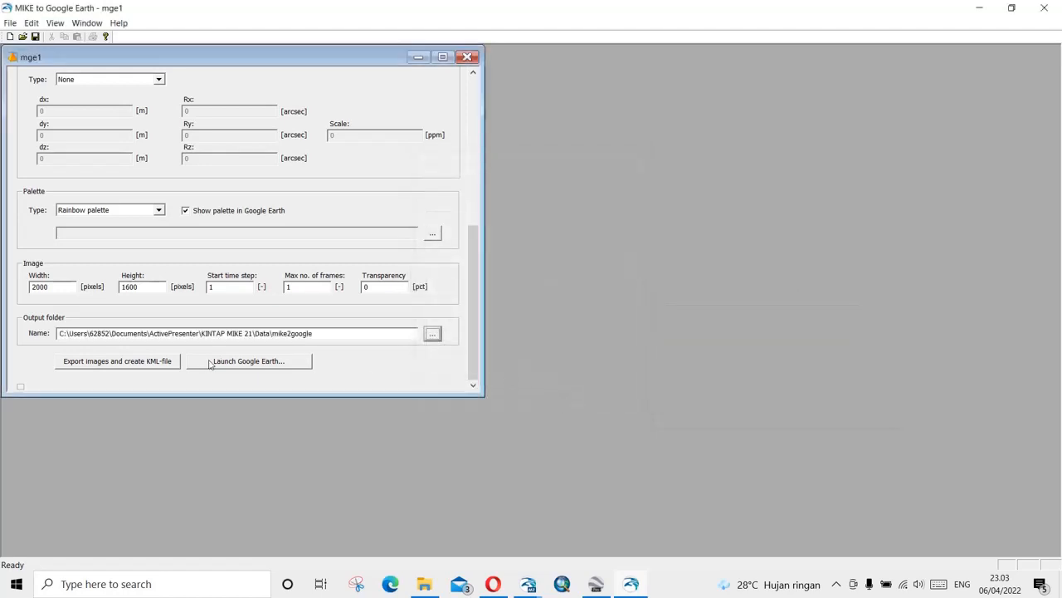
pyautogui.click(147, 362)
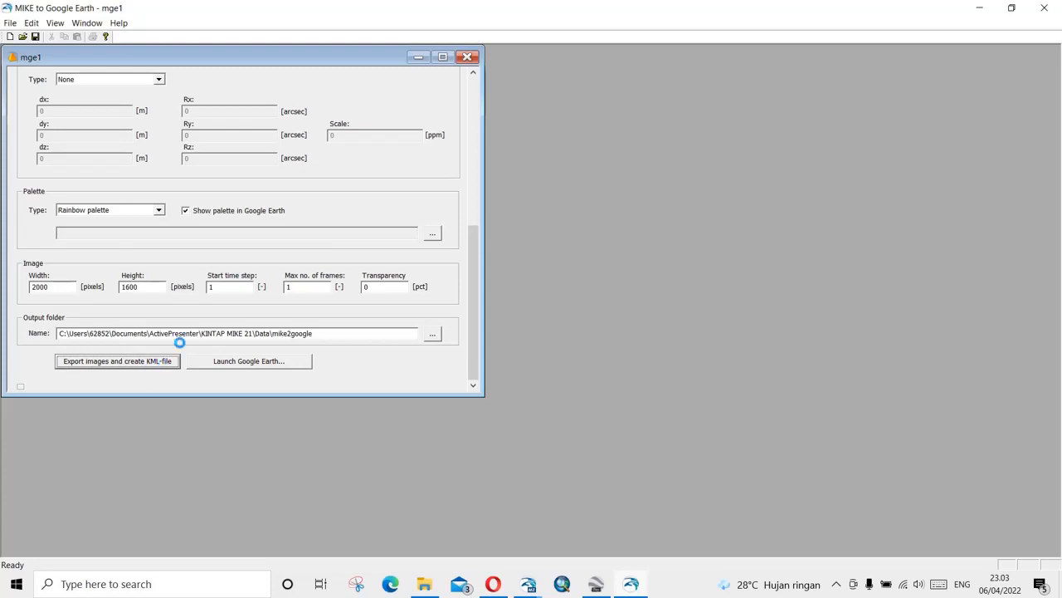
# Launch Google Earth with the exported DFSU Mesh Domain and inspect the breakwater area at the river mouth.
pyautogui.click(234, 363)
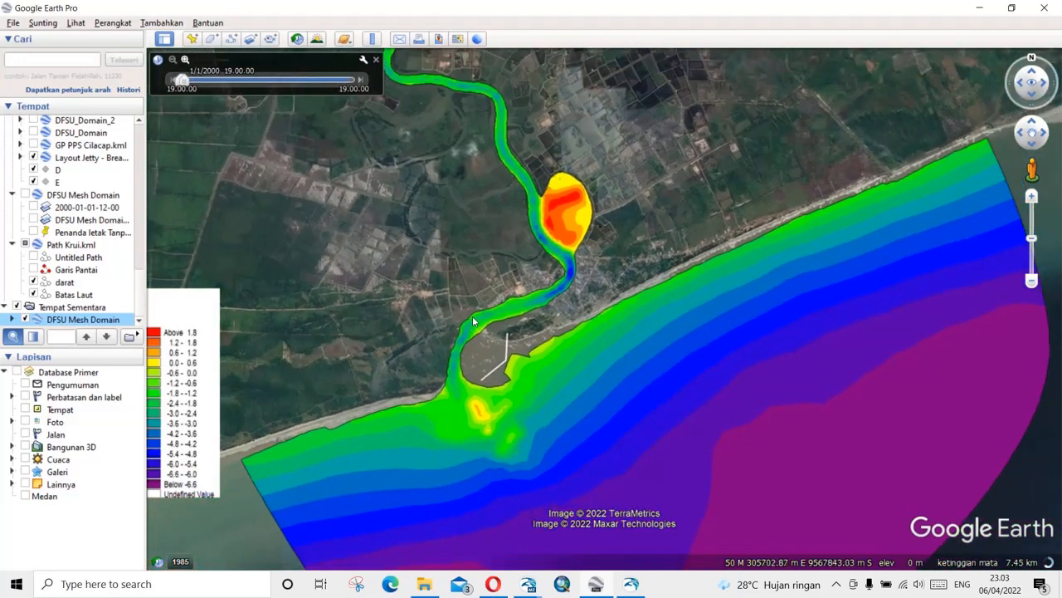
pyautogui.scroll(-3, 464, 325)
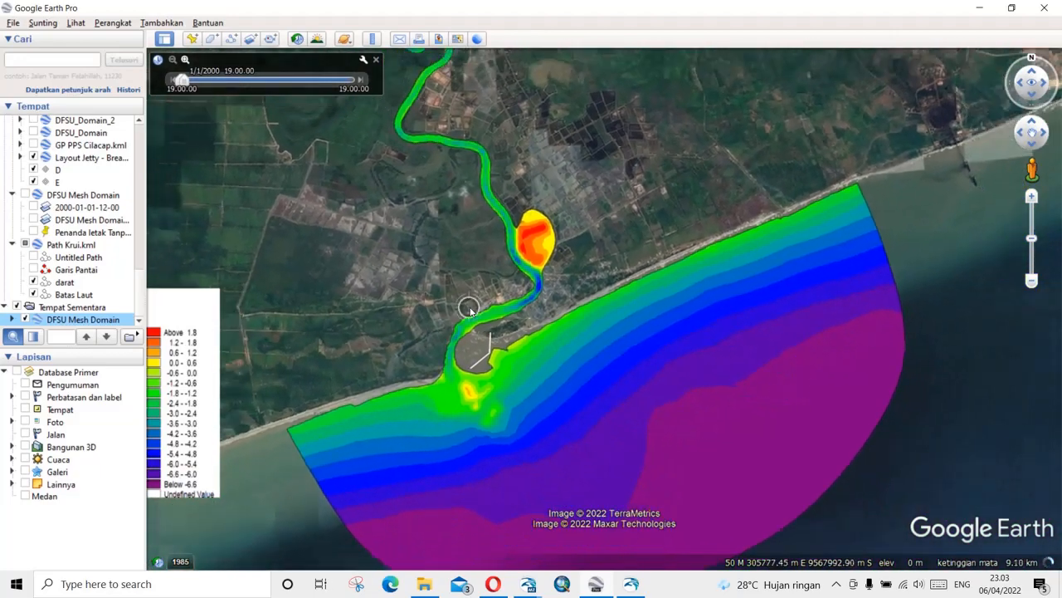
pyautogui.scroll(3, 436, 357)
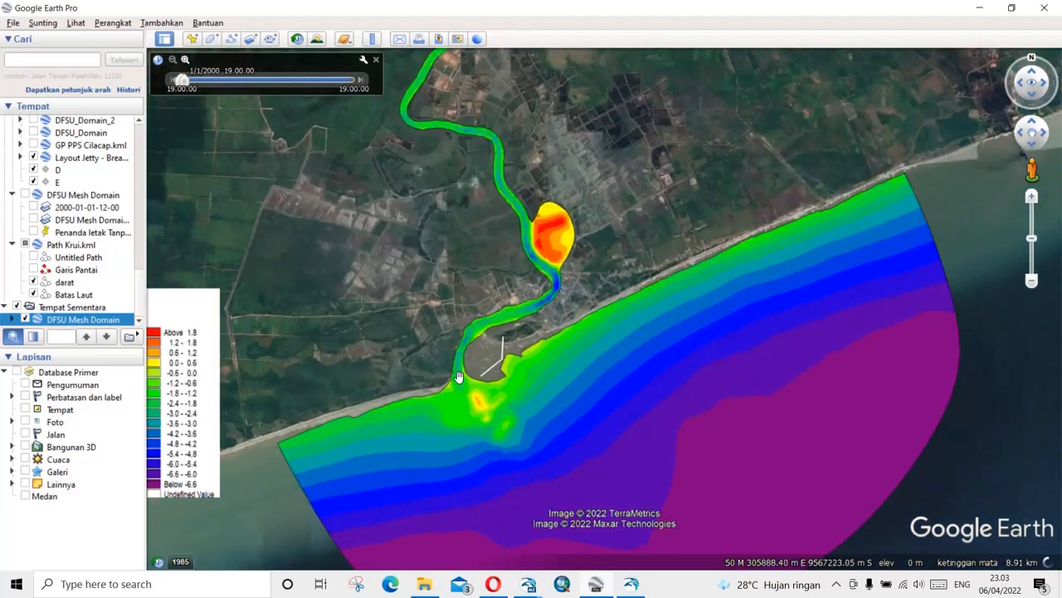
pyautogui.scroll(3, 479, 362)
pyautogui.scroll(3, 498, 336)
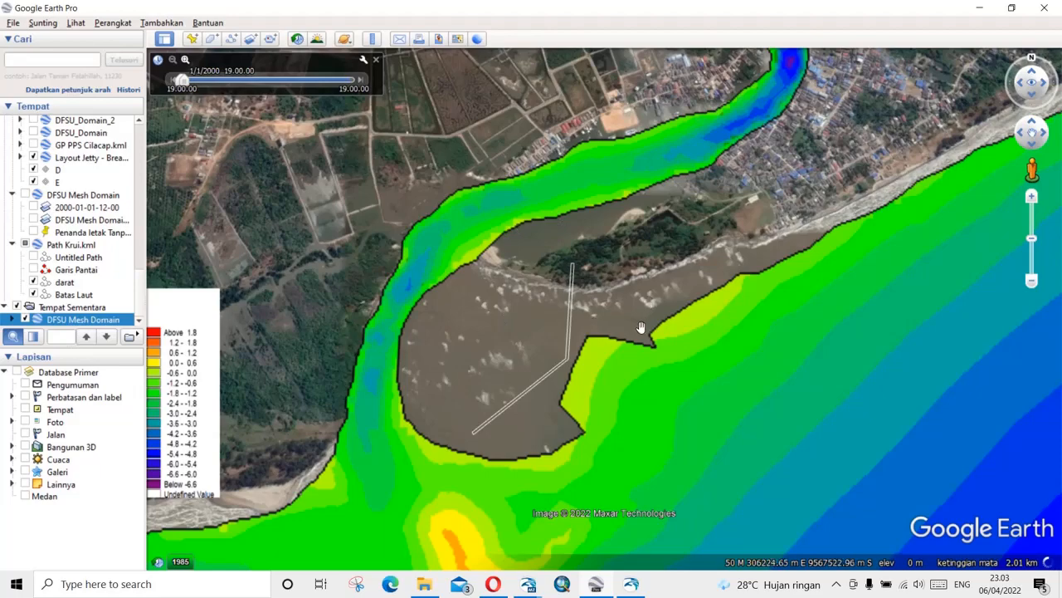
# Examine the full extent of the bathymetry overlay, from the river channel and breakwater to the offshore boundary.
pyautogui.scroll(-4, 610, 319)
pyautogui.scroll(-4, 610, 319)
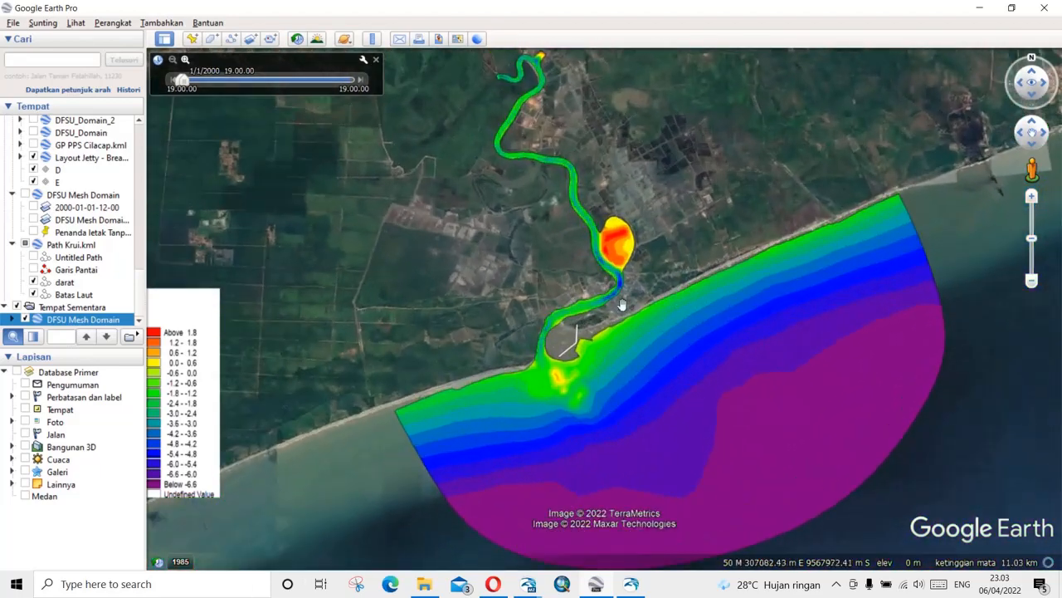
pyautogui.scroll(-1, 614, 302)
pyautogui.moveTo(556, 304); pyautogui.dragTo(504, 310)
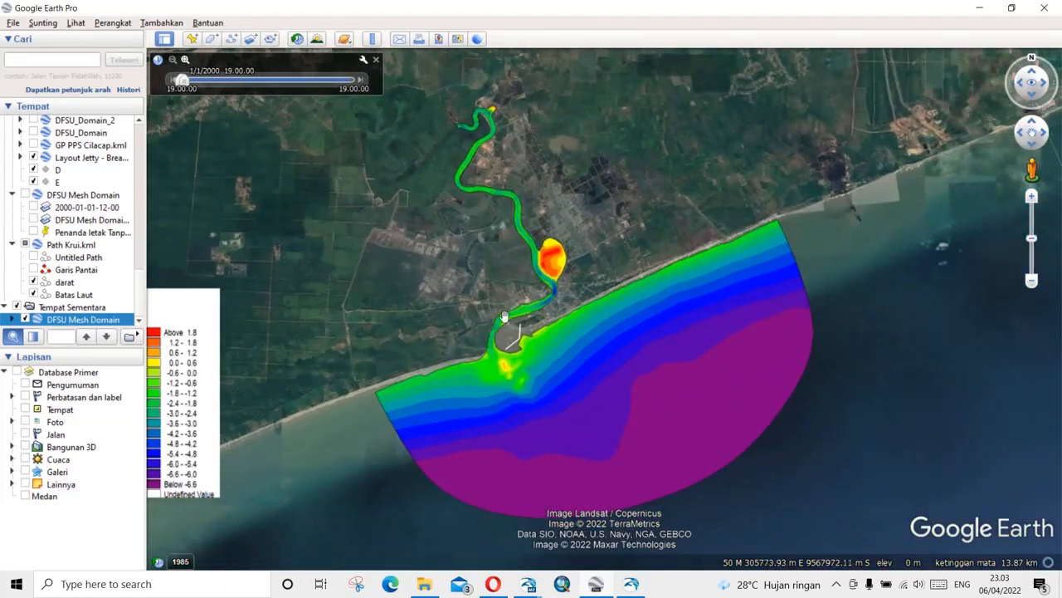
pyautogui.scroll(2, 504, 312)
pyautogui.scroll(-2, 504, 310)
pyautogui.scroll(-1, 498, 318)
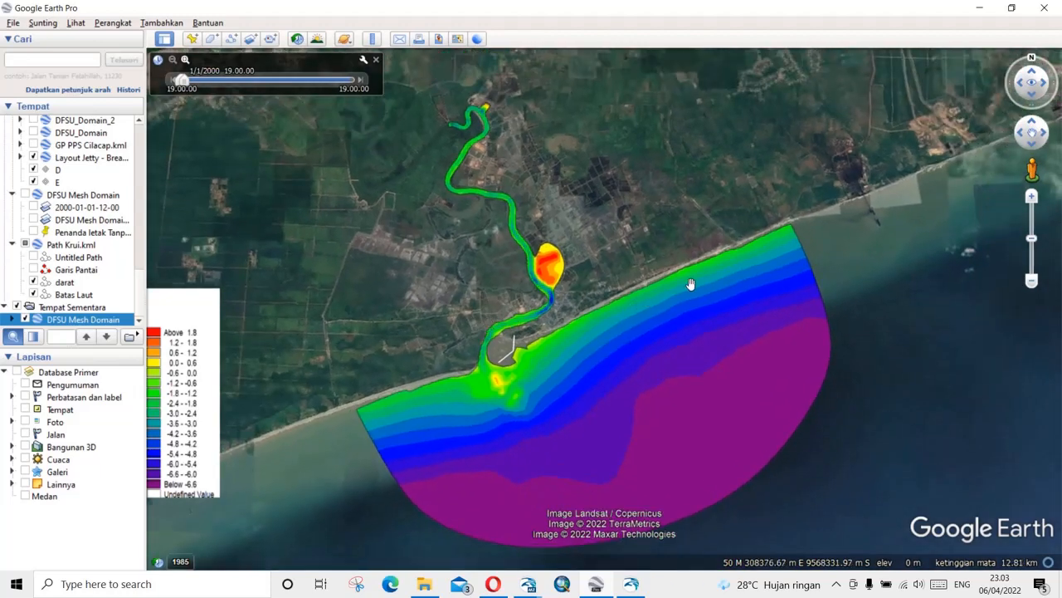
pyautogui.scroll(3, 509, 344)
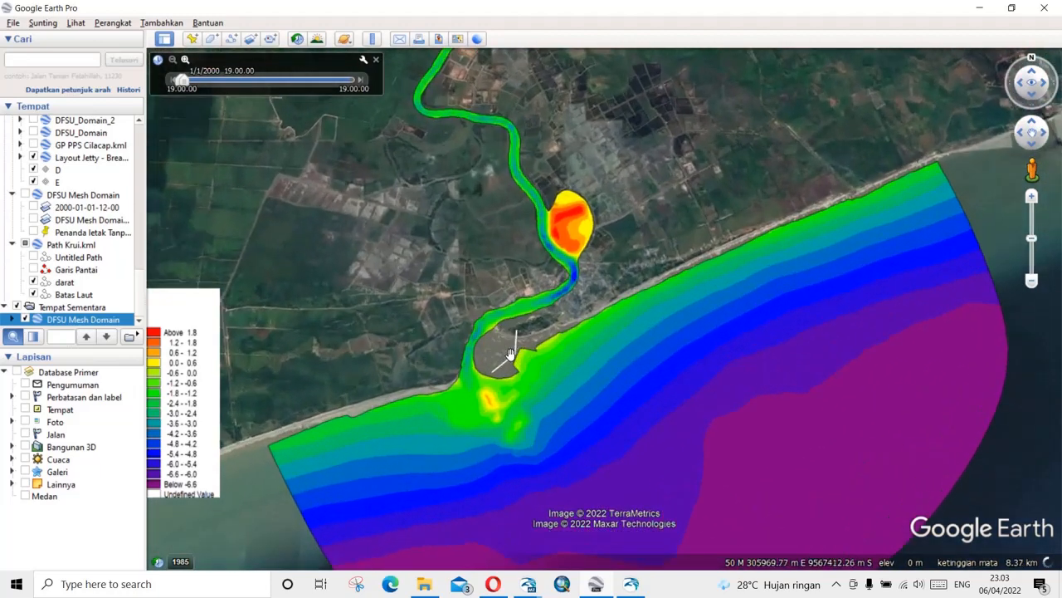
pyautogui.scroll(2, 510, 354)
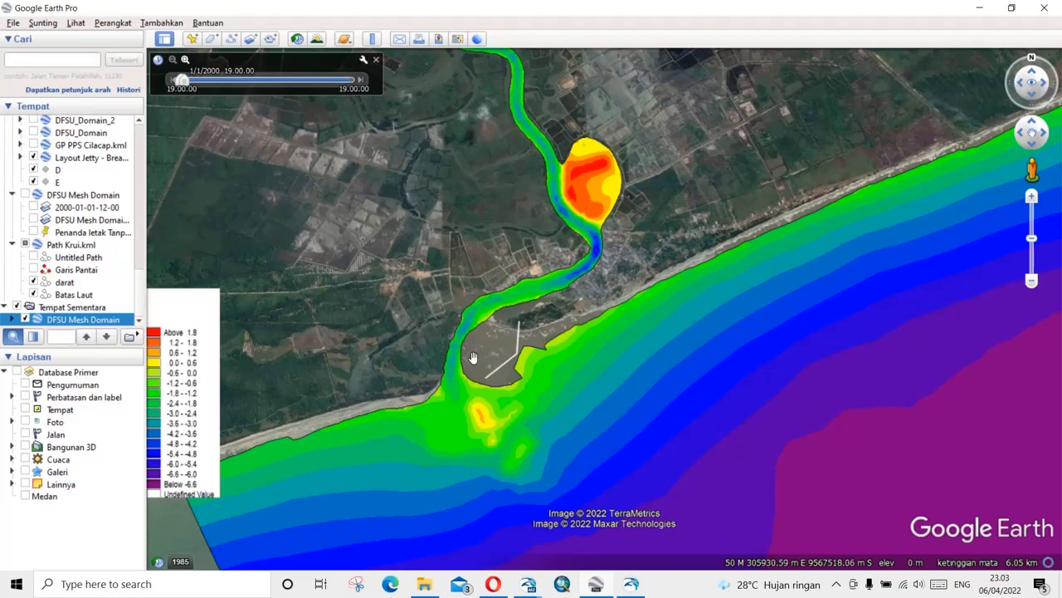
pyautogui.scroll(-3, 507, 338)
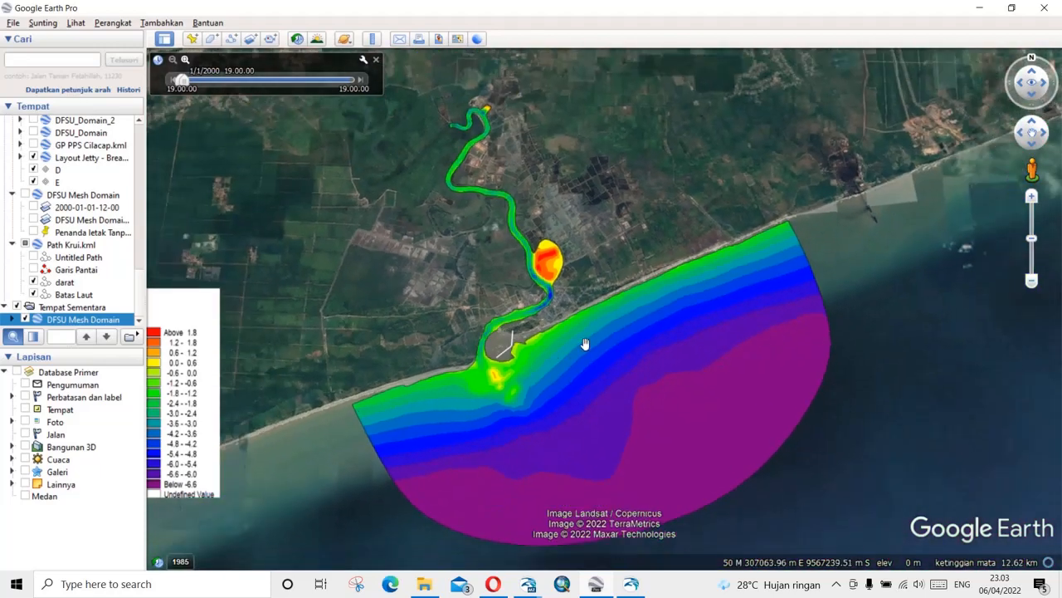
pyautogui.moveTo(585, 340); pyautogui.dragTo(621, 327)
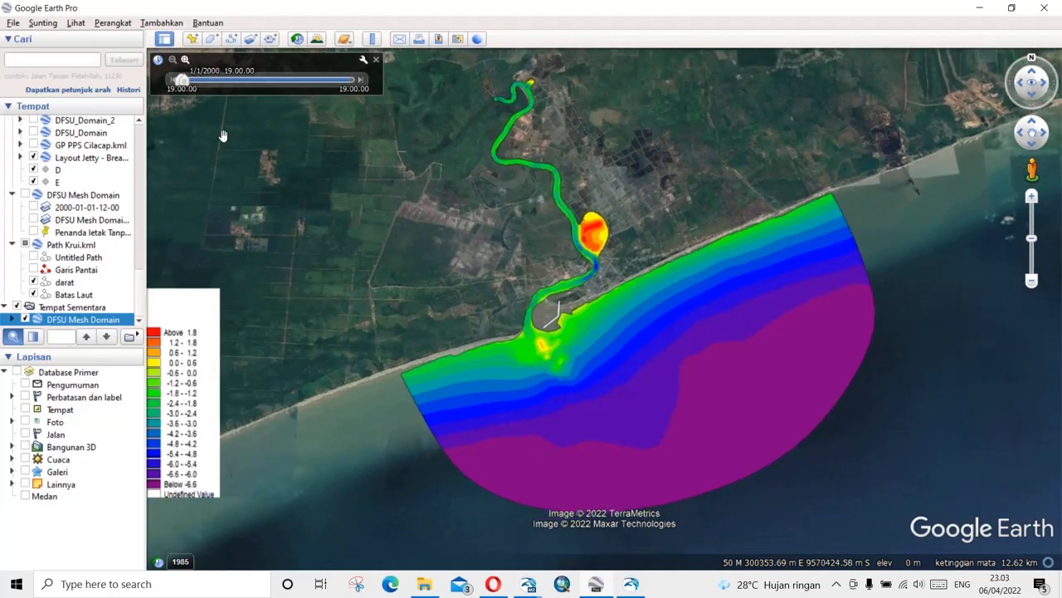
# Reset the map view's orientation and keep the whole mesh domain in view.
pyautogui.click(81, 25)
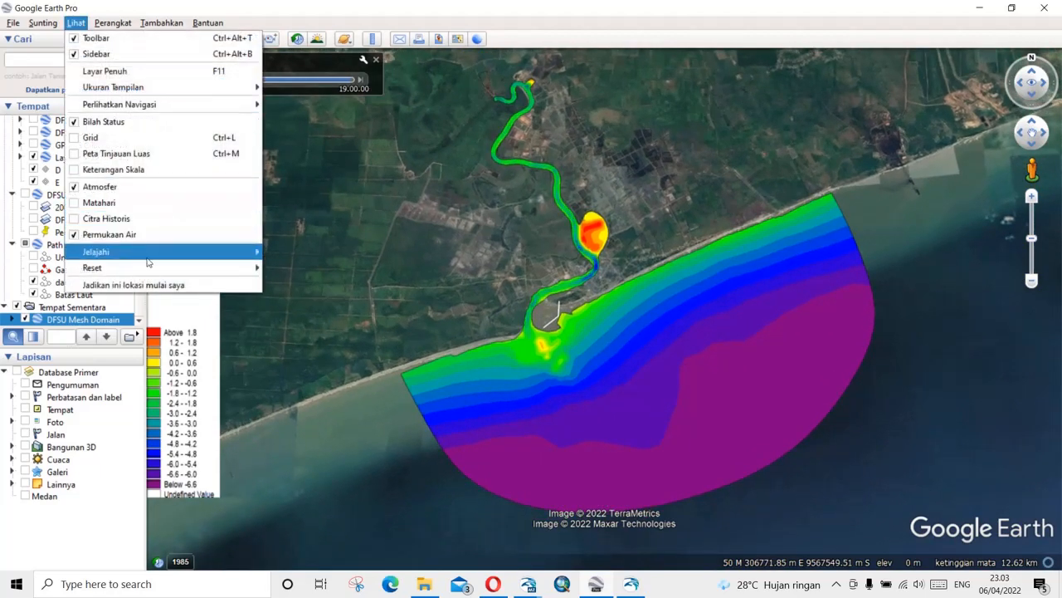
pyautogui.moveTo(171, 267)
pyautogui.click(318, 289)
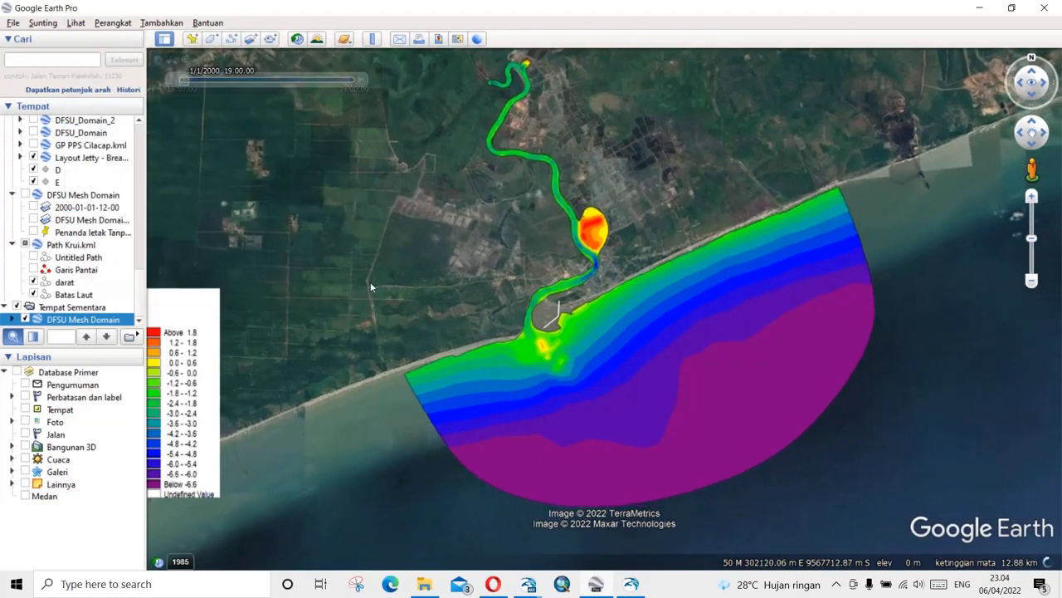
pyautogui.moveTo(455, 282); pyautogui.dragTo(515, 280)
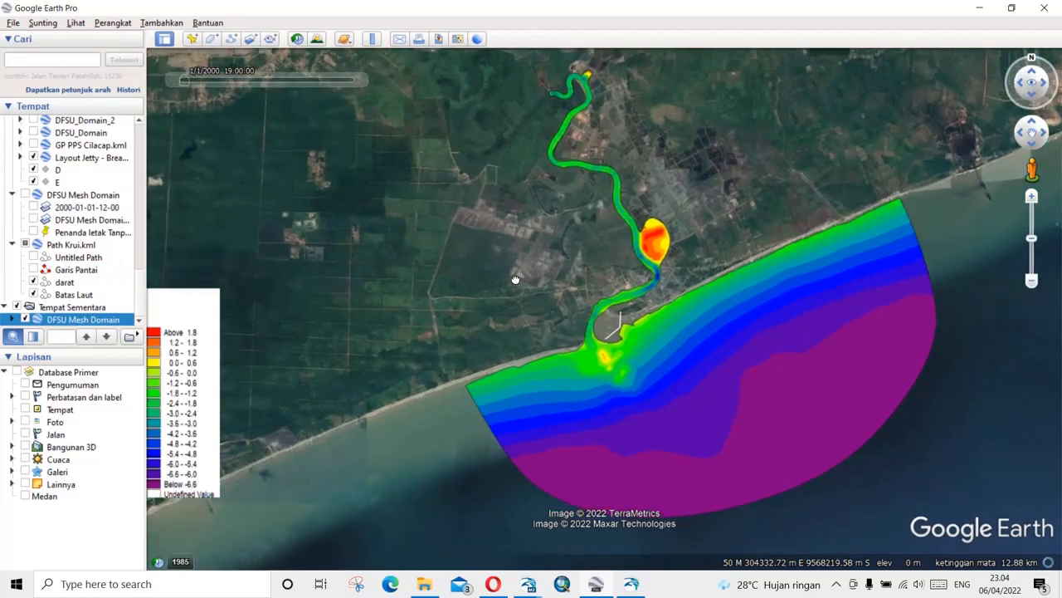
# Open Paint and sketch a four-sided model domain outline with the Pencil.
pyautogui.click(121, 574)
pyautogui.write('paint')
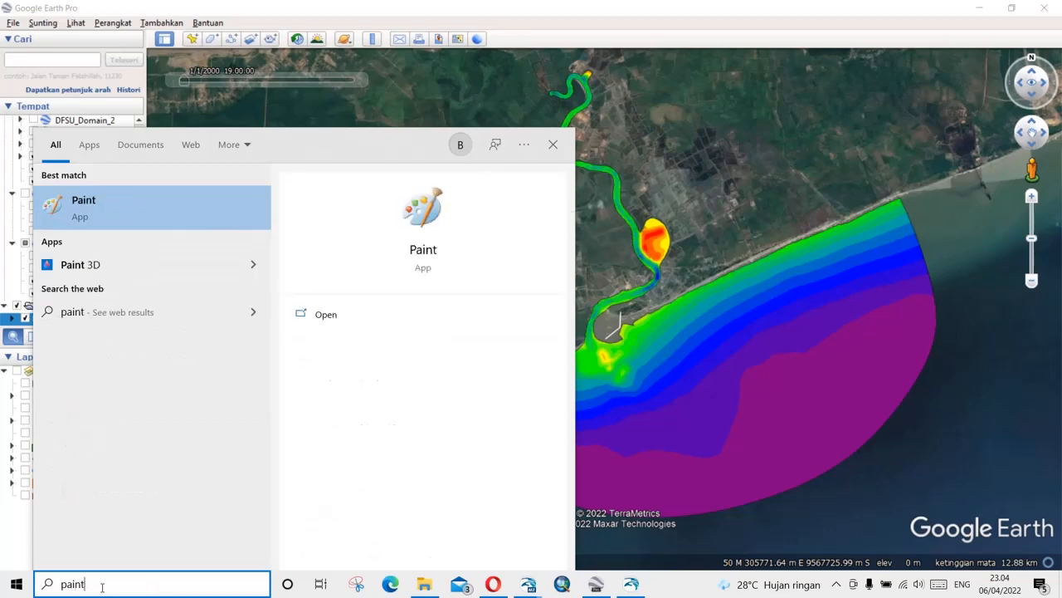
pyautogui.click(83, 207)
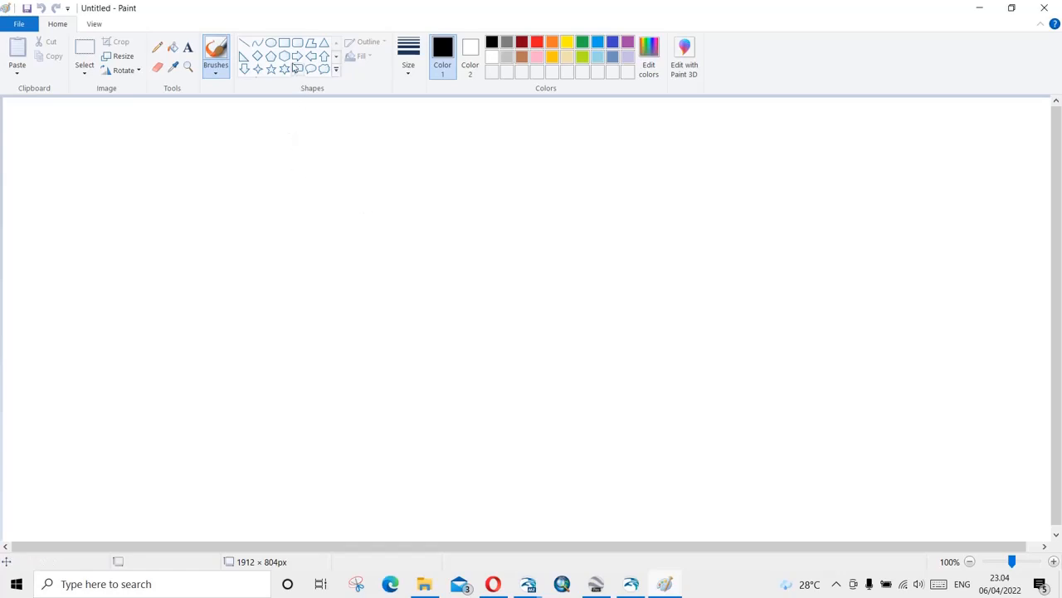
pyautogui.click(157, 47)
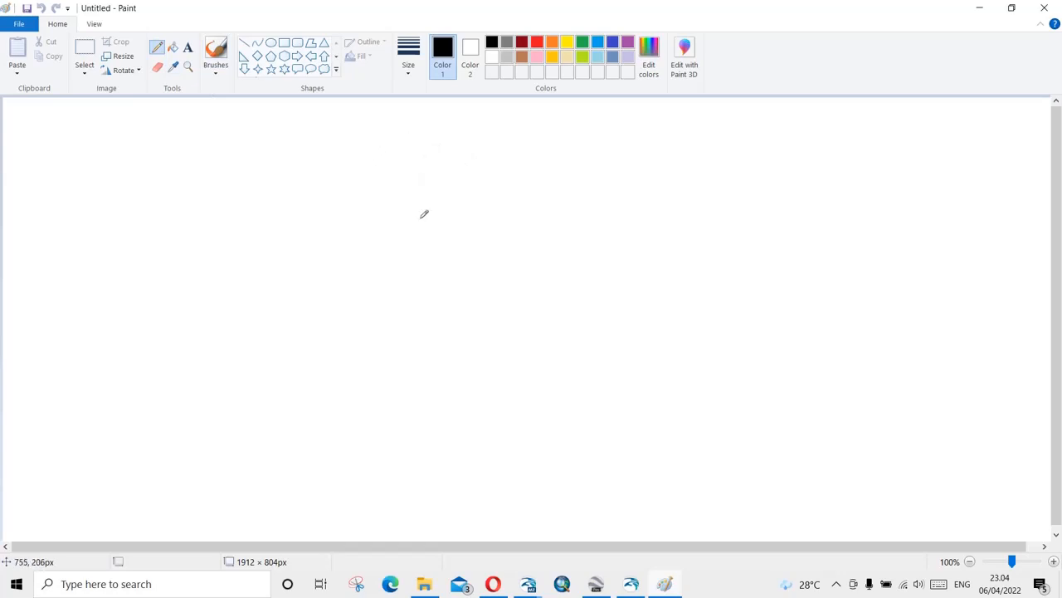
pyautogui.moveTo(423, 162); pyautogui.dragTo(422, 302)
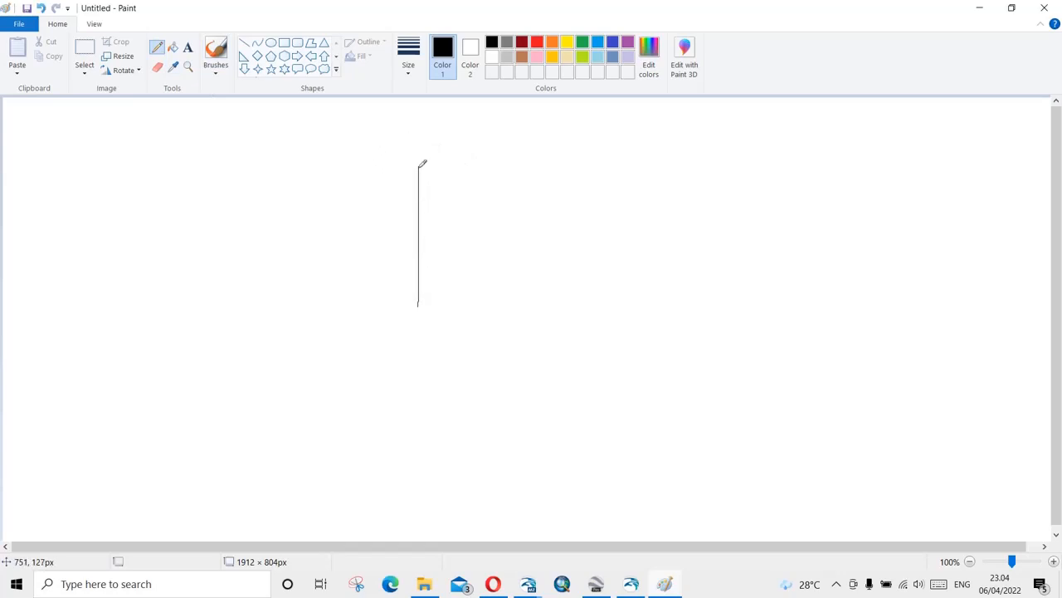
pyautogui.moveTo(419, 167)
pyautogui.mouseDown()
pyautogui.moveTo(526, 178)
pyautogui.moveTo(562, 252)
pyautogui.mouseUp()
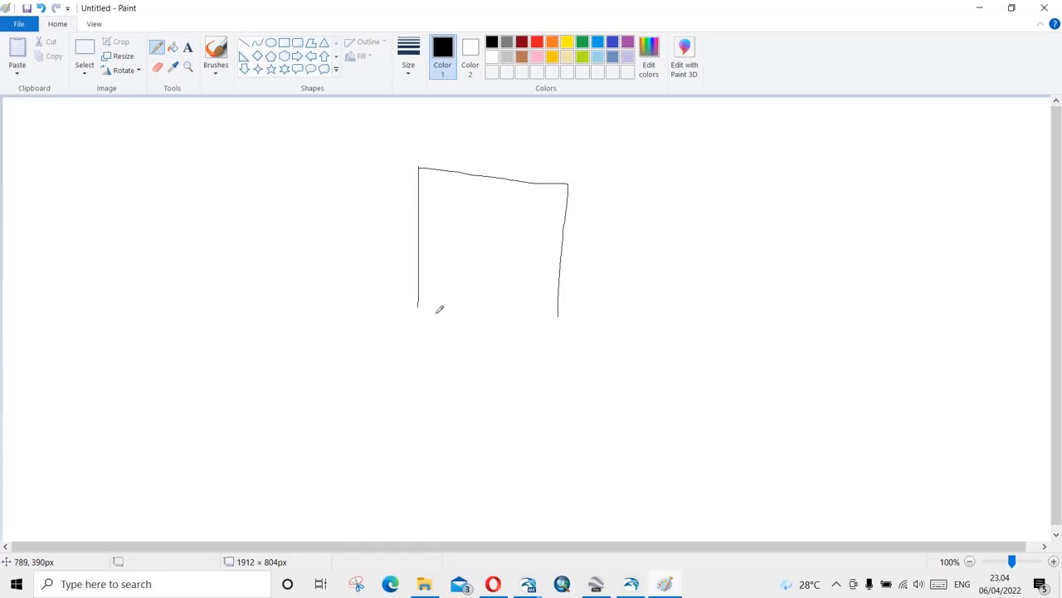
pyautogui.moveTo(421, 304); pyautogui.dragTo(550, 306)
# Draw a horizontal X axis below the domain outline and a vertical Y axis beside it, with axis labels.
pyautogui.moveTo(405, 343); pyautogui.dragTo(581, 344)
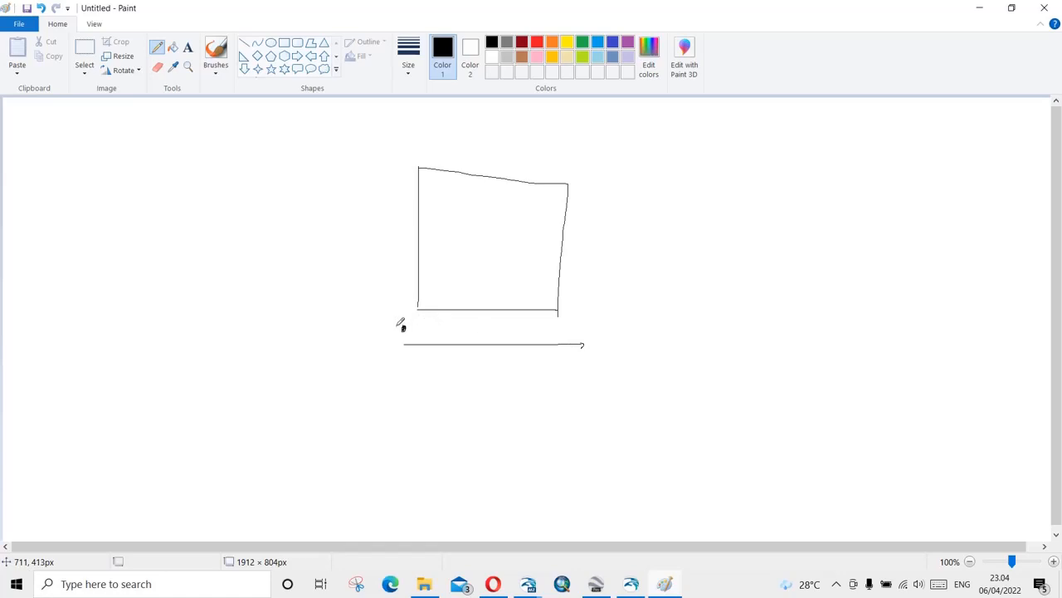
pyautogui.moveTo(398, 327); pyautogui.dragTo(393, 156)
pyautogui.moveTo(596, 344); pyautogui.dragTo(576, 358)
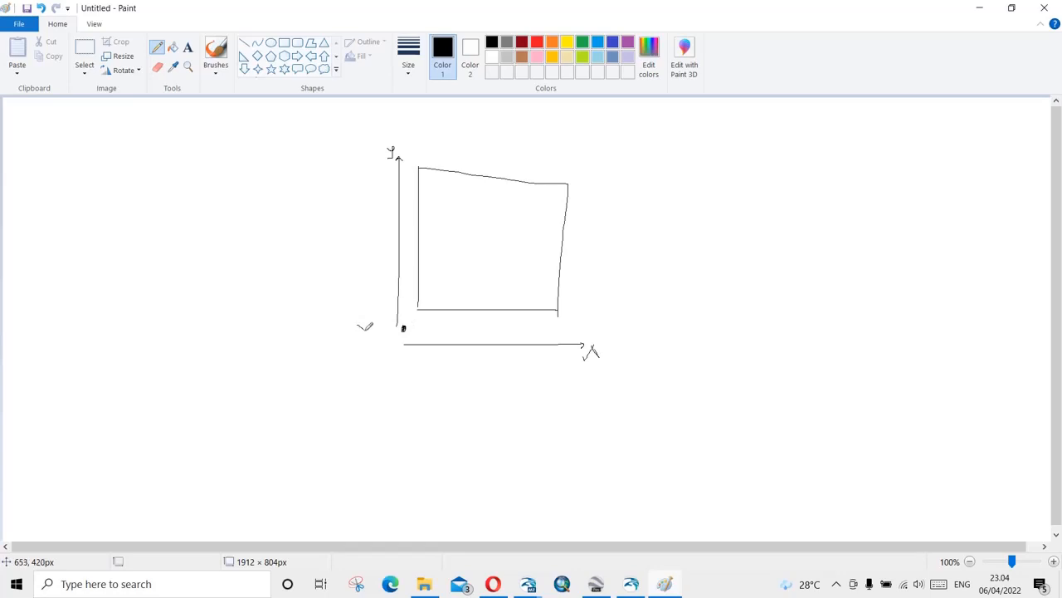
# Label the axes' corner point as the origin with X and Y, and write "? m" along both axes.
pyautogui.moveTo(369, 334); pyautogui.dragTo(394, 332)
pyautogui.moveTo(358, 339); pyautogui.dragTo(364, 349)
pyautogui.moveTo(369, 338); pyautogui.dragTo(363, 362)
pyautogui.moveTo(476, 371); pyautogui.dragTo(498, 374)
pyautogui.moveTo(369, 233); pyautogui.dragTo(390, 250)
pyautogui.click(378, 264)
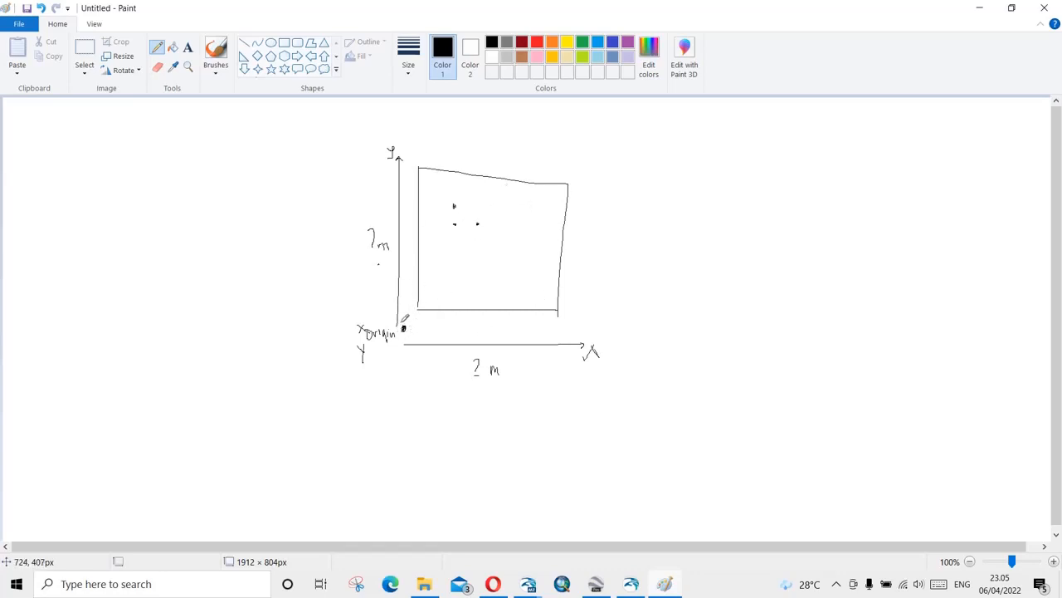
# Circle the origin label, the dots inside the domain and the "? m" label under the X axis.
pyautogui.moveTo(402, 315)
pyautogui.mouseDown()
pyautogui.moveTo(365, 375)
pyautogui.moveTo(405, 329)
pyautogui.mouseUp()
pyautogui.moveTo(490, 204)
pyautogui.mouseDown()
pyautogui.moveTo(467, 195)
pyautogui.moveTo(453, 237)
pyautogui.moveTo(488, 202)
pyautogui.mouseUp()
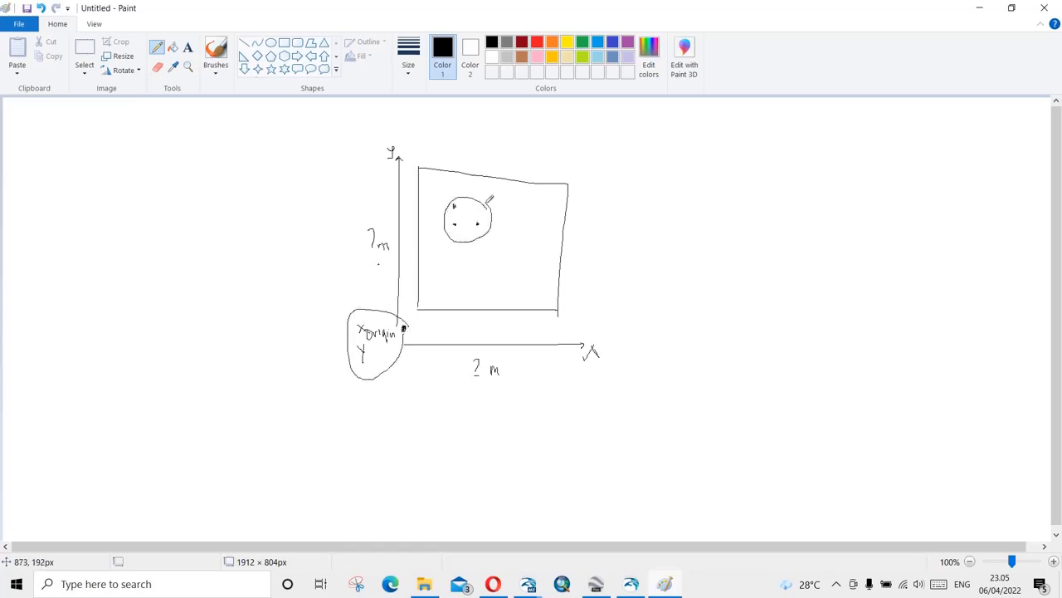
pyautogui.moveTo(515, 352)
pyautogui.mouseDown()
pyautogui.moveTo(461, 355)
pyautogui.moveTo(512, 376)
pyautogui.moveTo(493, 349)
pyautogui.mouseUp()
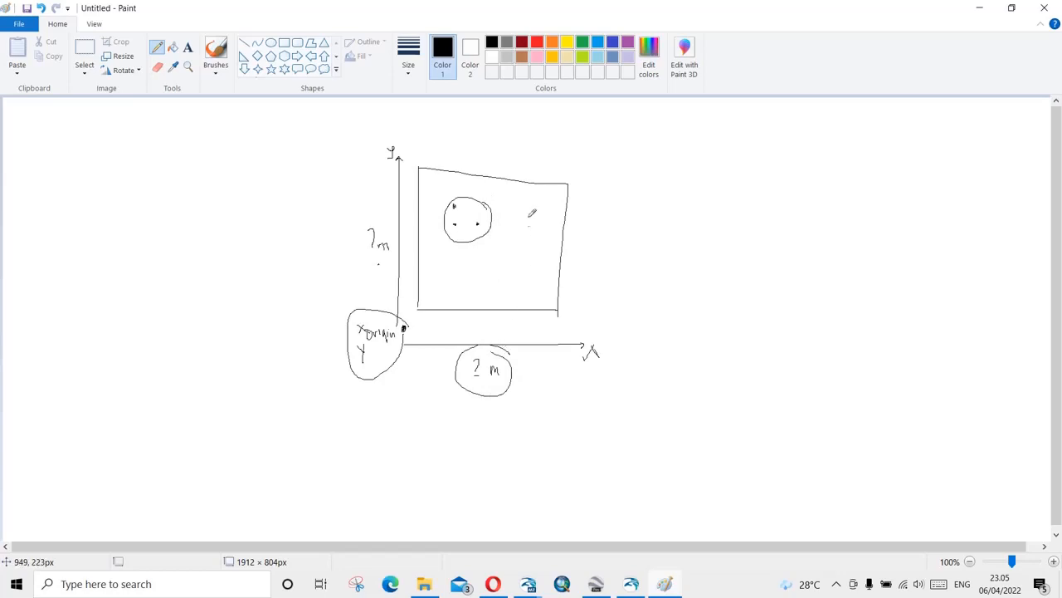
# Draw a vertical dividing line through the domain, a brace under the X axis, a loop around the larger part and a horizontal line.
pyautogui.moveTo(520, 163); pyautogui.dragTo(528, 335)
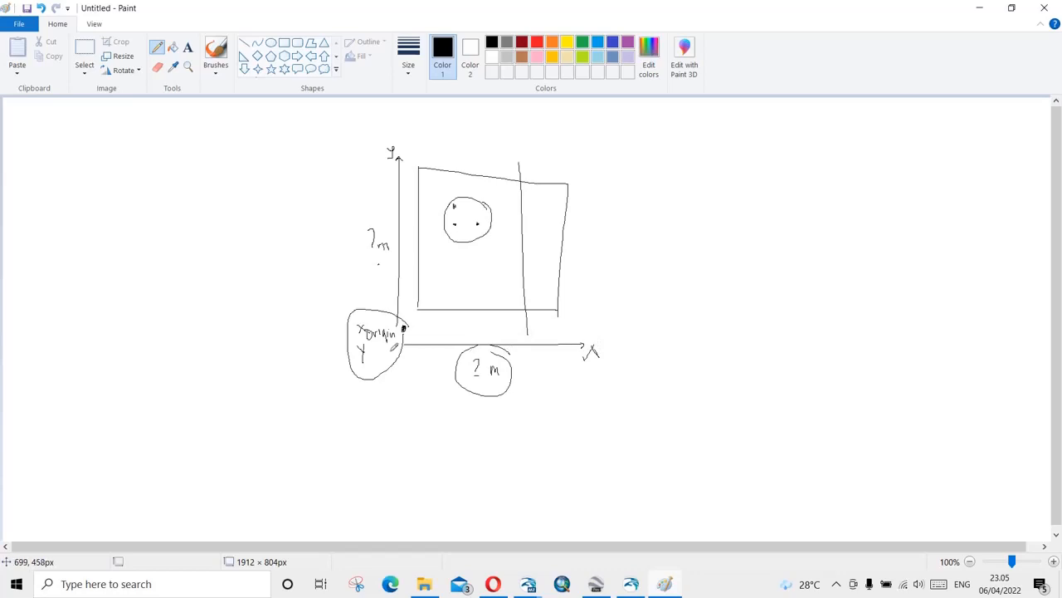
pyautogui.moveTo(392, 349)
pyautogui.mouseDown()
pyautogui.moveTo(463, 387)
pyautogui.moveTo(573, 358)
pyautogui.moveTo(583, 344)
pyautogui.moveTo(529, 407)
pyautogui.mouseUp()
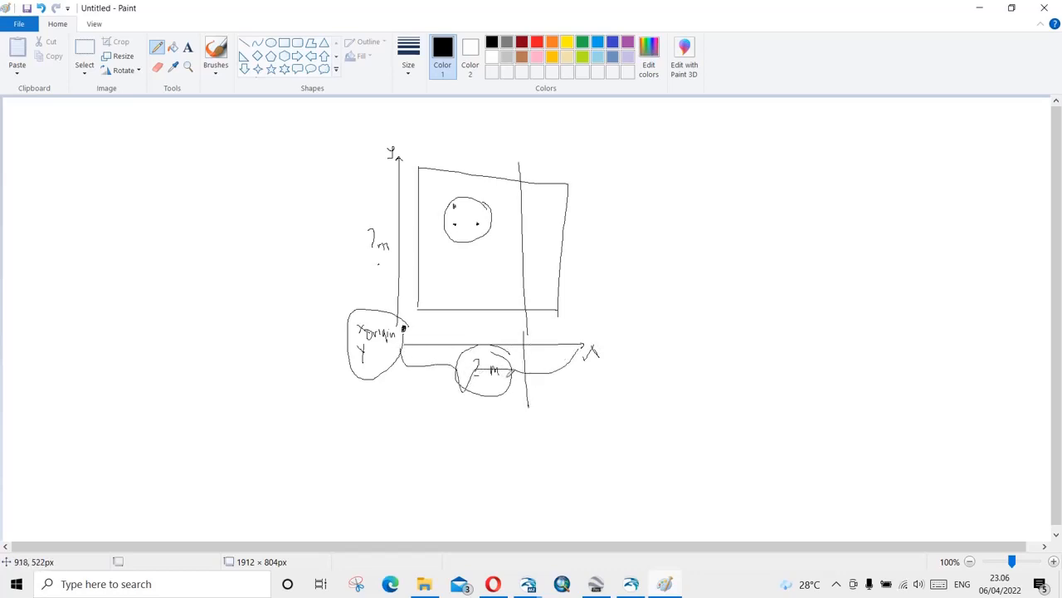
pyautogui.moveTo(499, 156)
pyautogui.mouseDown()
pyautogui.moveTo(397, 224)
pyautogui.moveTo(536, 336)
pyautogui.moveTo(532, 175)
pyautogui.mouseUp()
pyautogui.moveTo(526, 224); pyautogui.dragTo(691, 224)
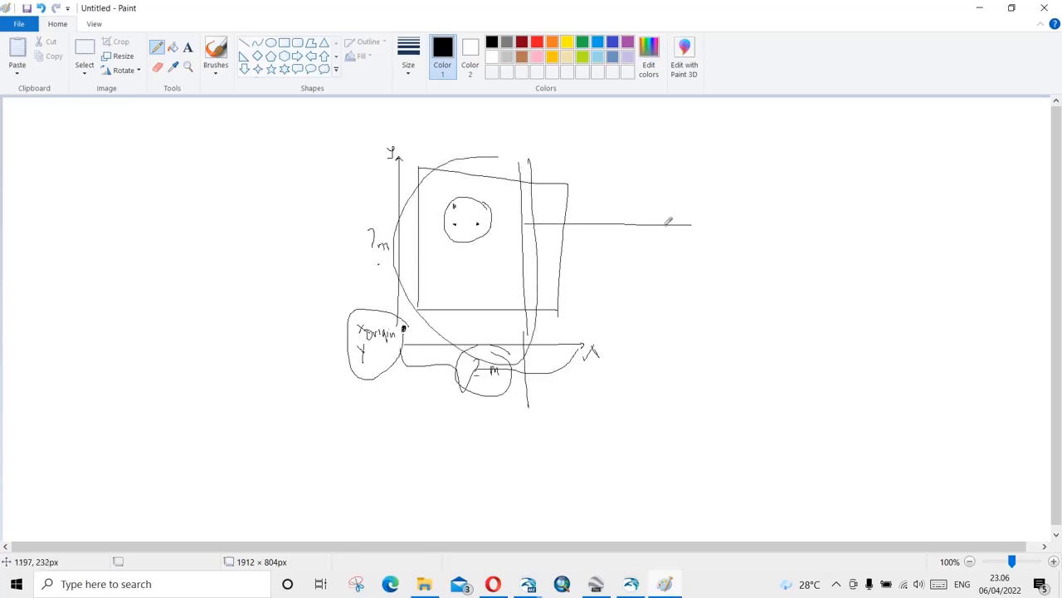
pyautogui.moveTo(561, 192)
pyautogui.mouseDown()
pyautogui.moveTo(588, 233)
pyautogui.moveTo(545, 227)
pyautogui.mouseUp()
# Switch back to Google Earth, recentre the mesh domain and reset the map view's orientation.
pyautogui.click(597, 585)
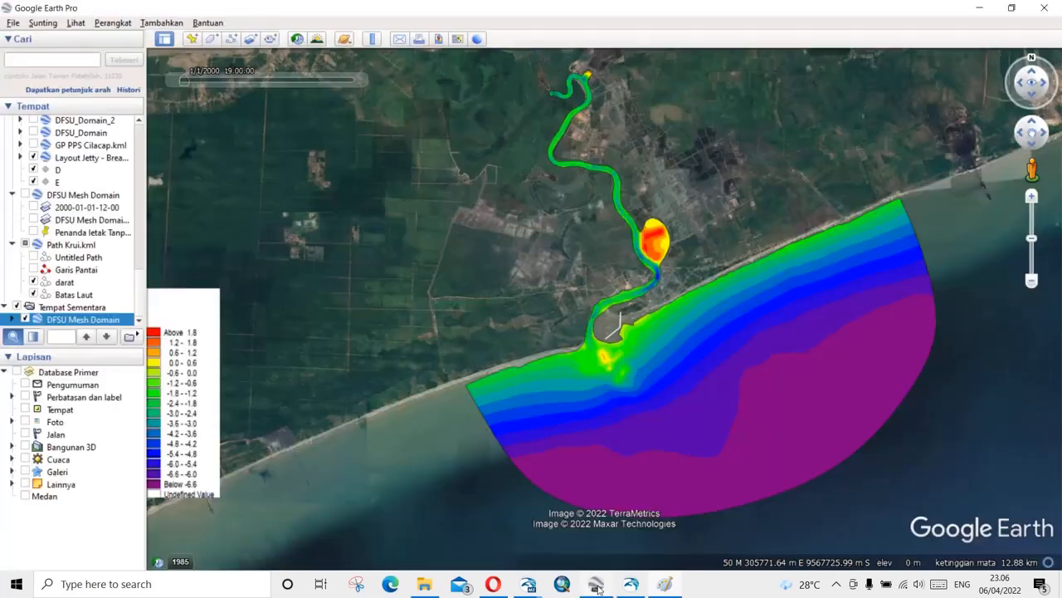
pyautogui.moveTo(619, 309); pyautogui.dragTo(651, 324)
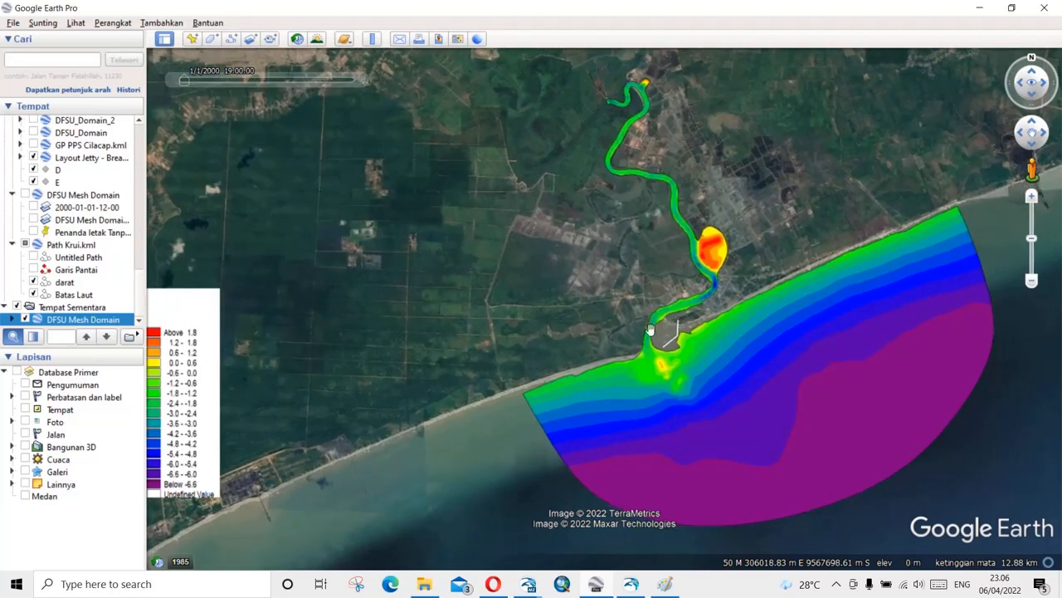
pyautogui.click(75, 22)
pyautogui.moveTo(109, 268)
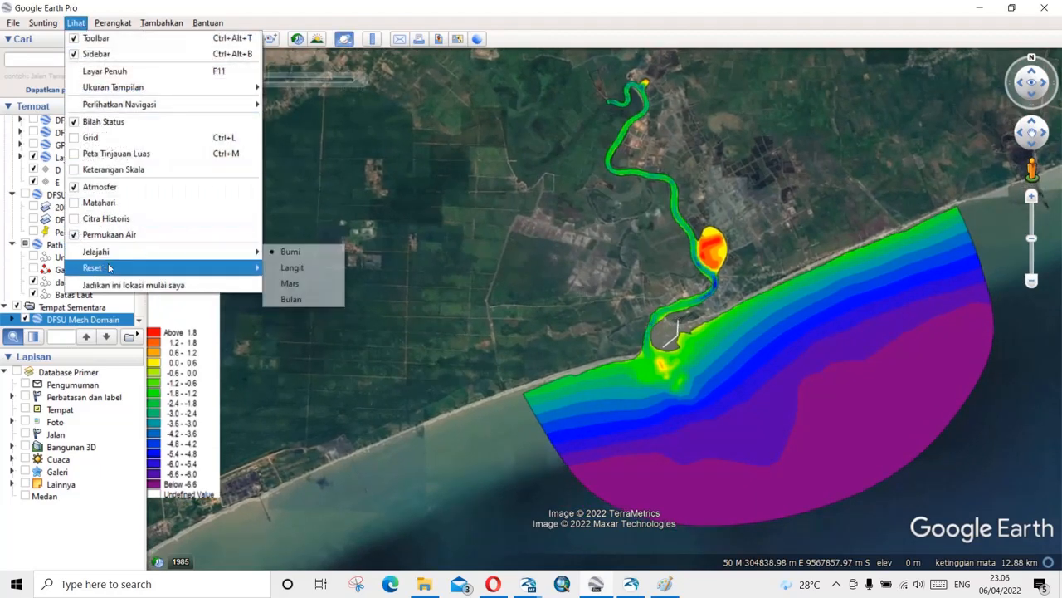
pyautogui.click(291, 280)
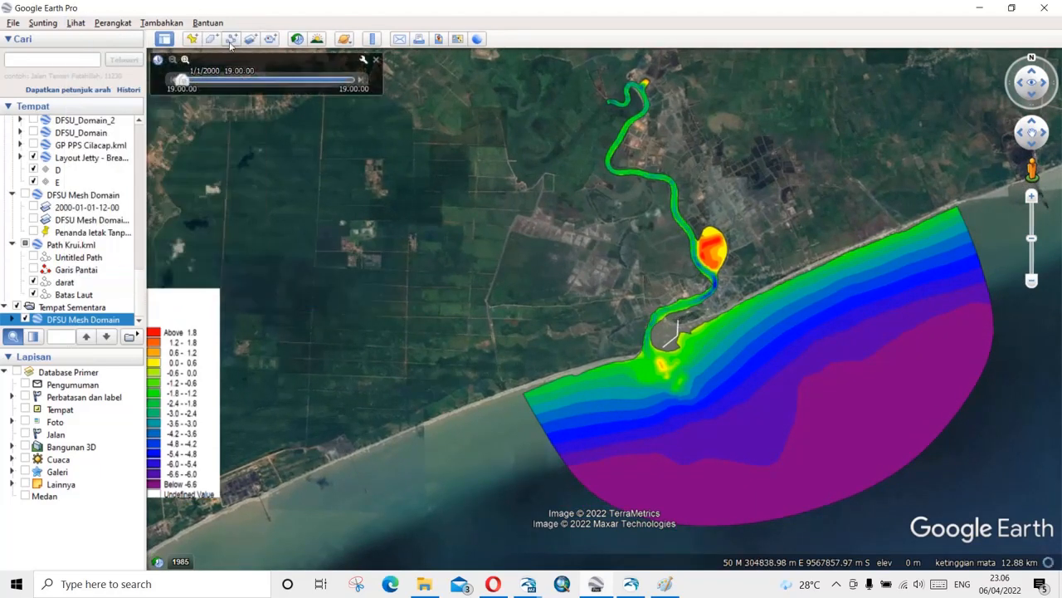
# Add a placemark named "Origin" with the dotted circle icon, placed in the sea southwest of the mesh domain.
pyautogui.click(192, 39)
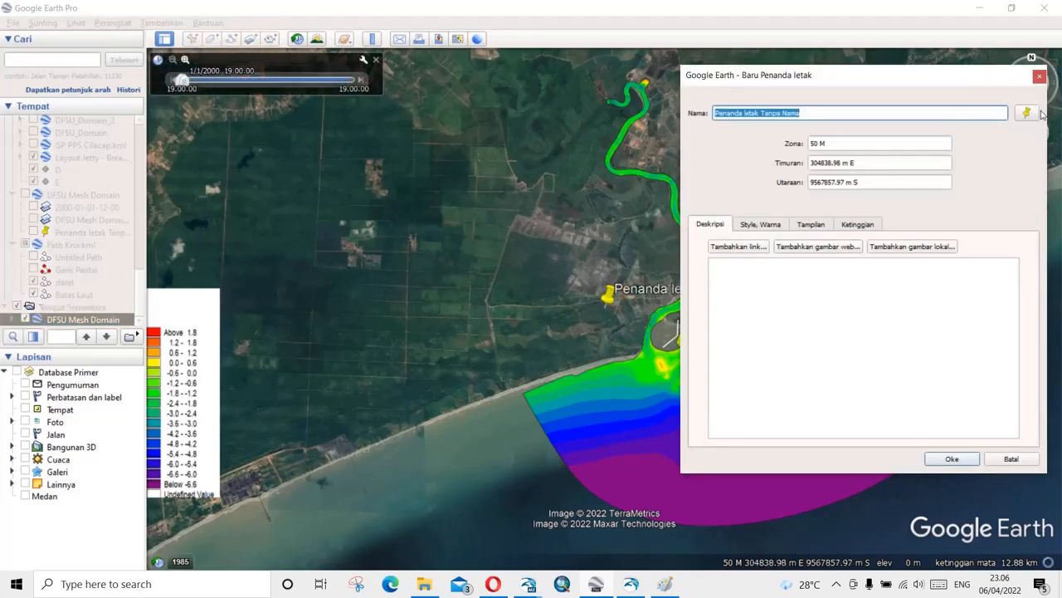
pyautogui.click(1027, 112)
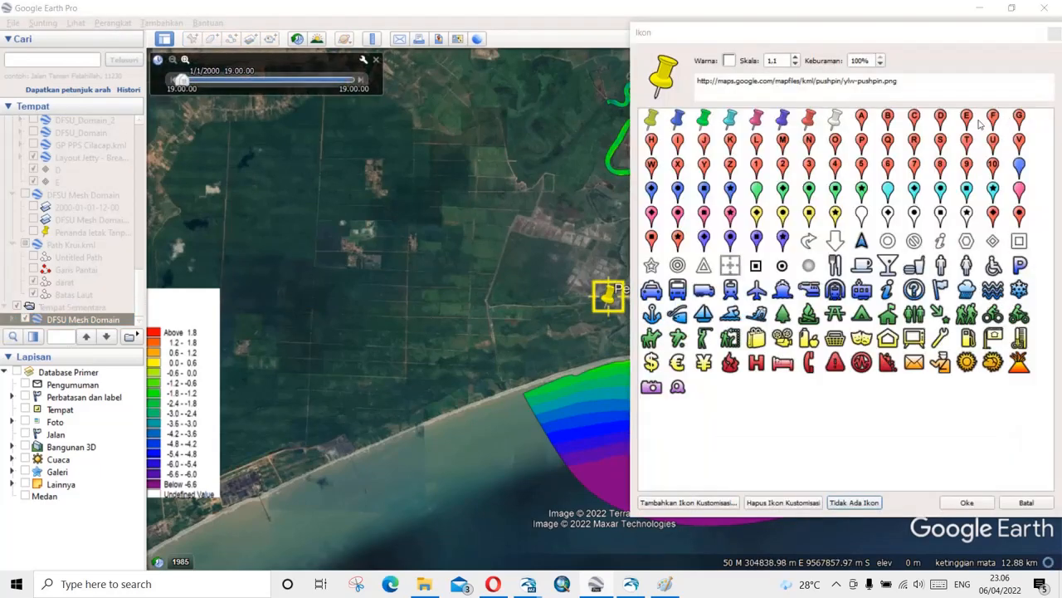
pyautogui.click(780, 266)
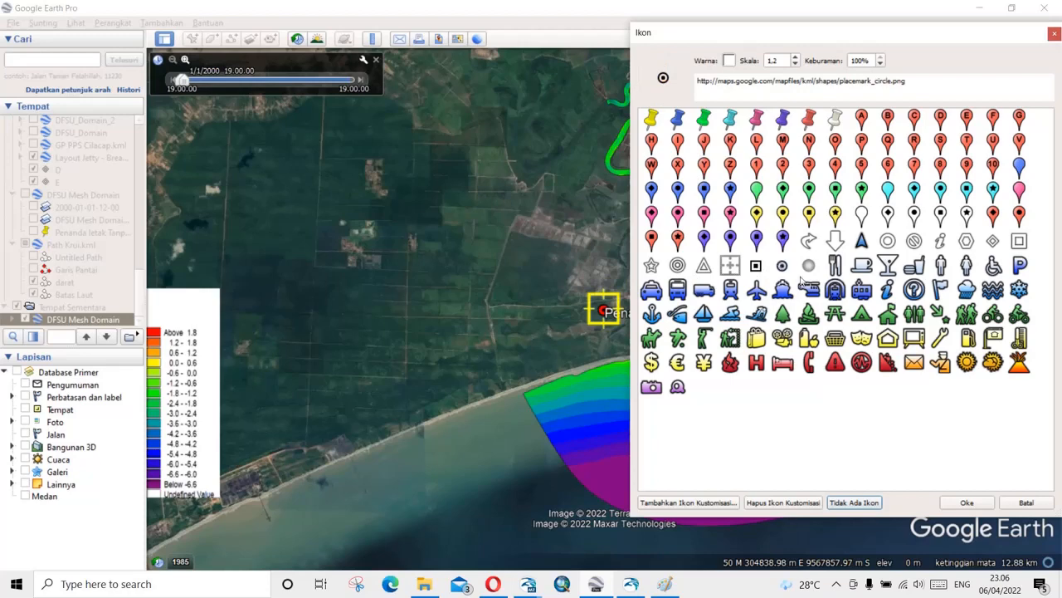
pyautogui.click(967, 502)
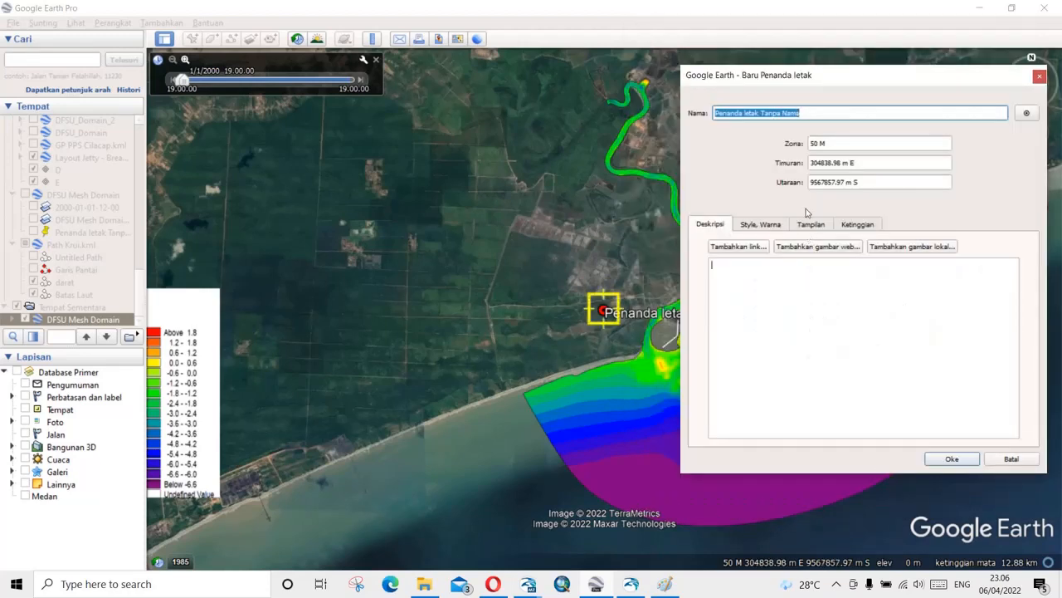
pyautogui.write('Origin')
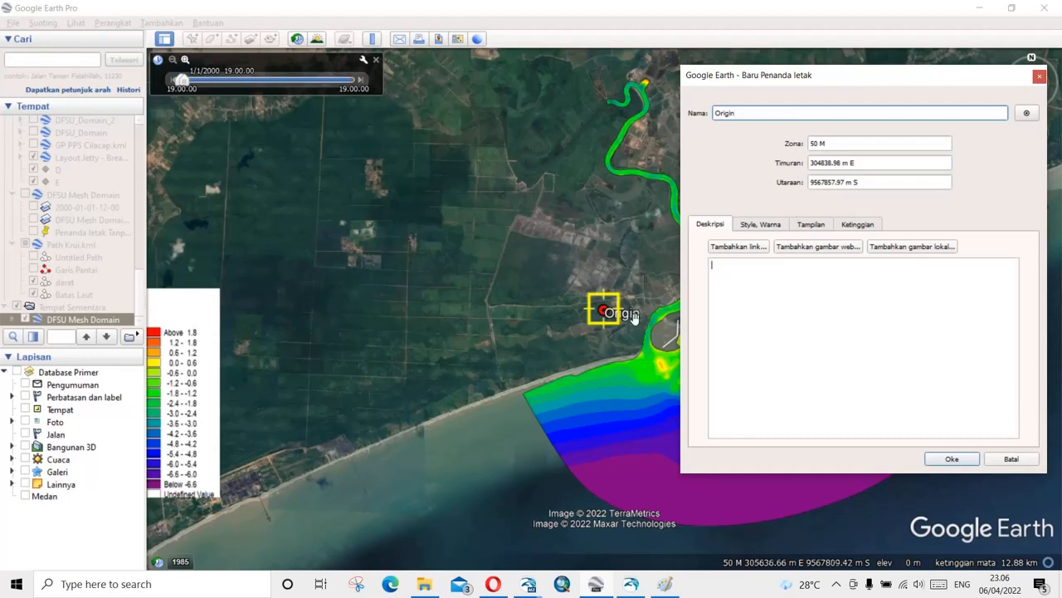
pyautogui.moveTo(609, 324); pyautogui.dragTo(488, 548)
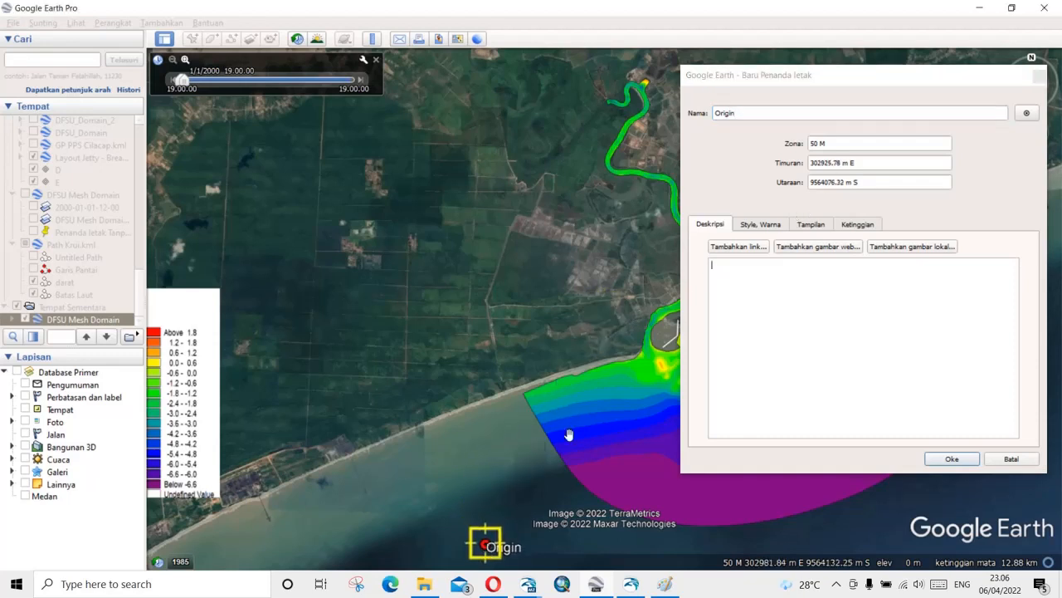
# Reduce the Origin placemark's icon scale, shift it slightly southeast to about 303117 m E, 9563887 m S, and save it.
pyautogui.click(1027, 113)
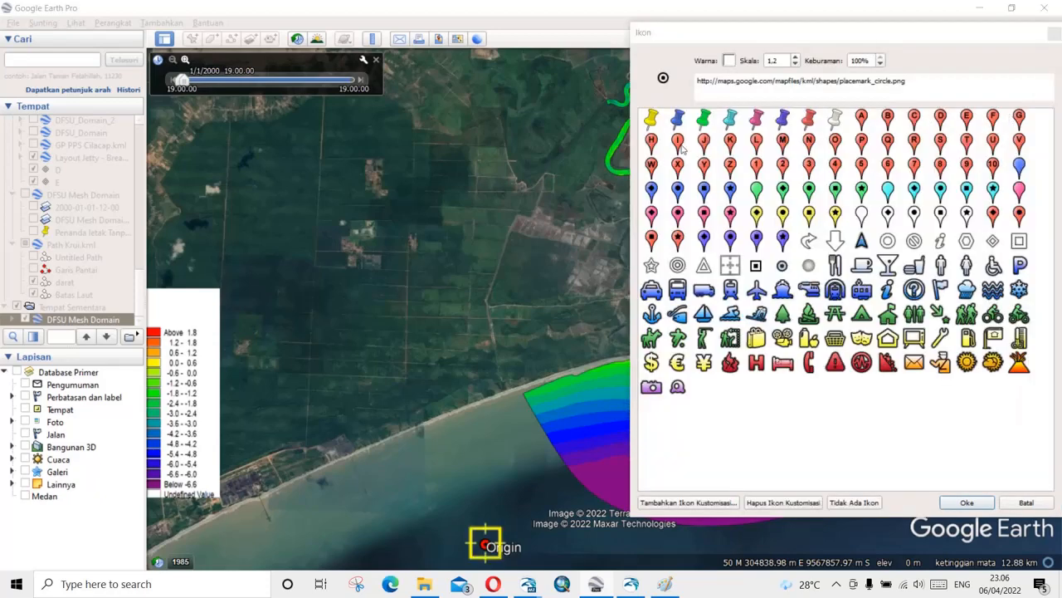
pyautogui.click(795, 64)
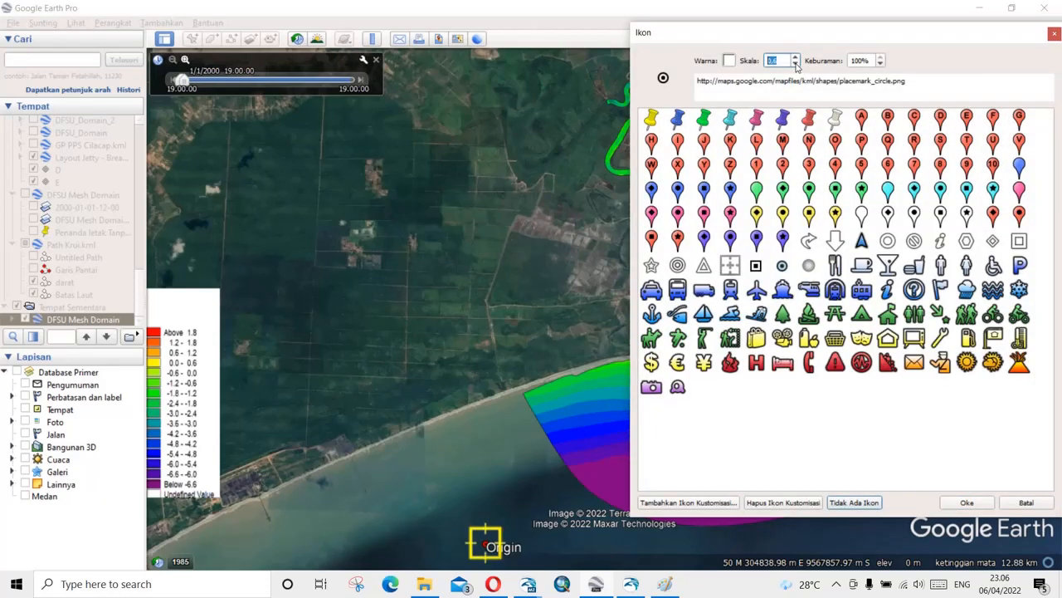
pyautogui.click(962, 509)
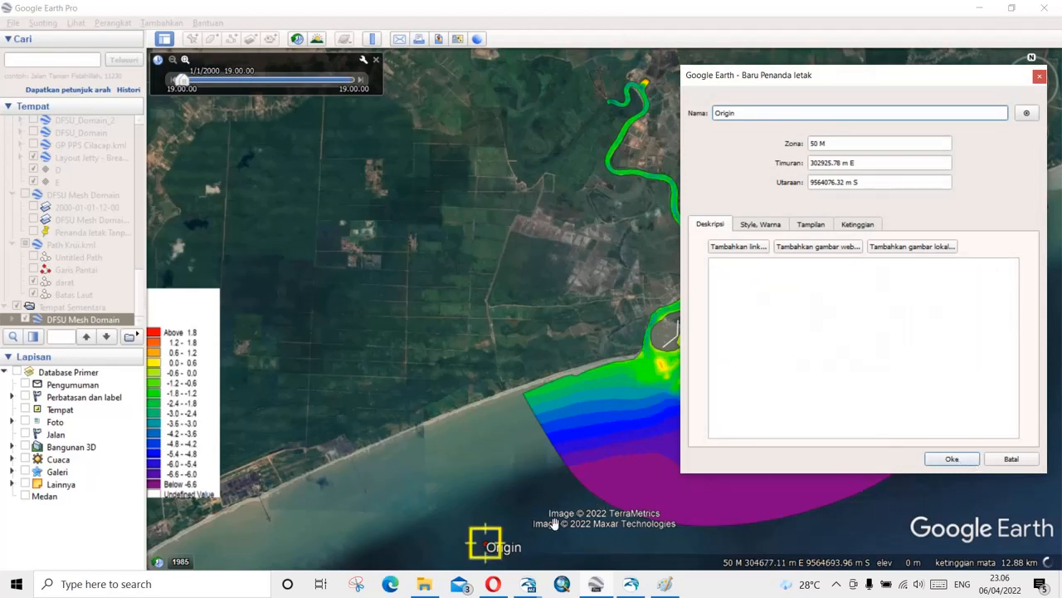
pyautogui.moveTo(485, 544); pyautogui.dragTo(501, 556)
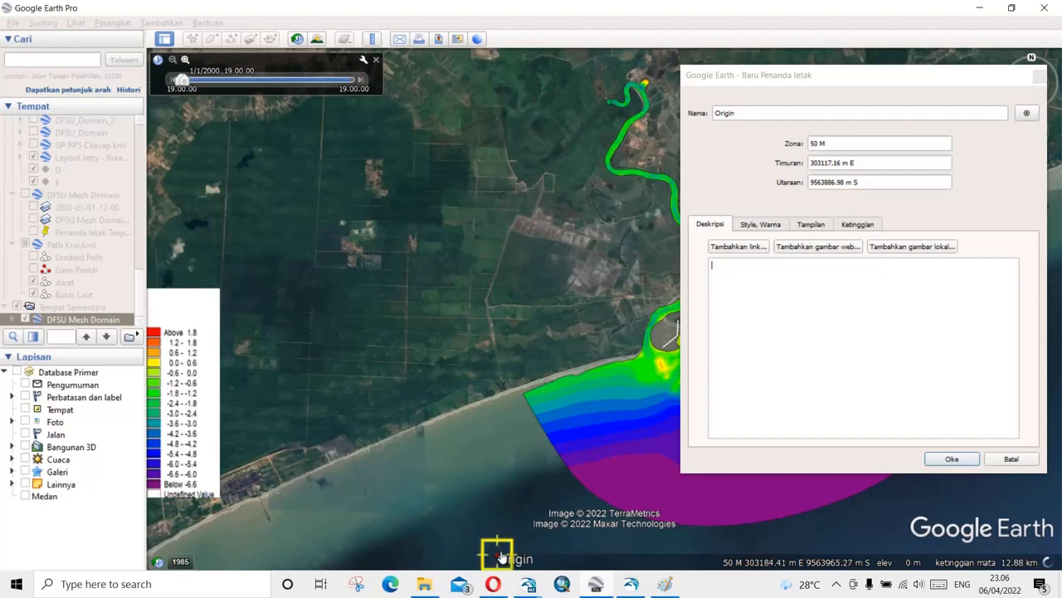
pyautogui.click(952, 459)
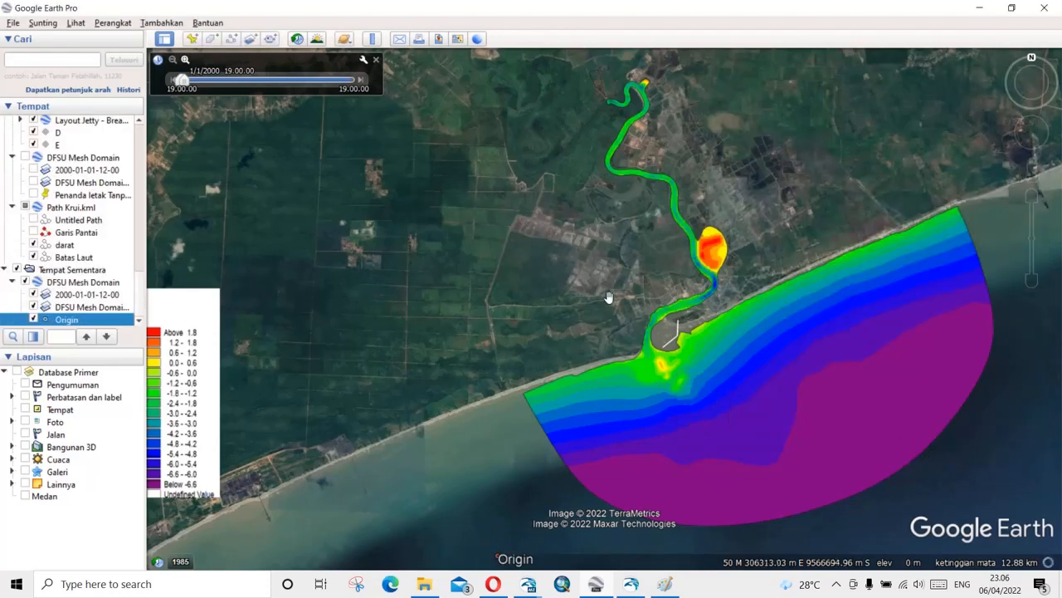
# Add a placemark named "1" on land west of the river at about 304893 m E, 9568701 m S.
pyautogui.click(192, 39)
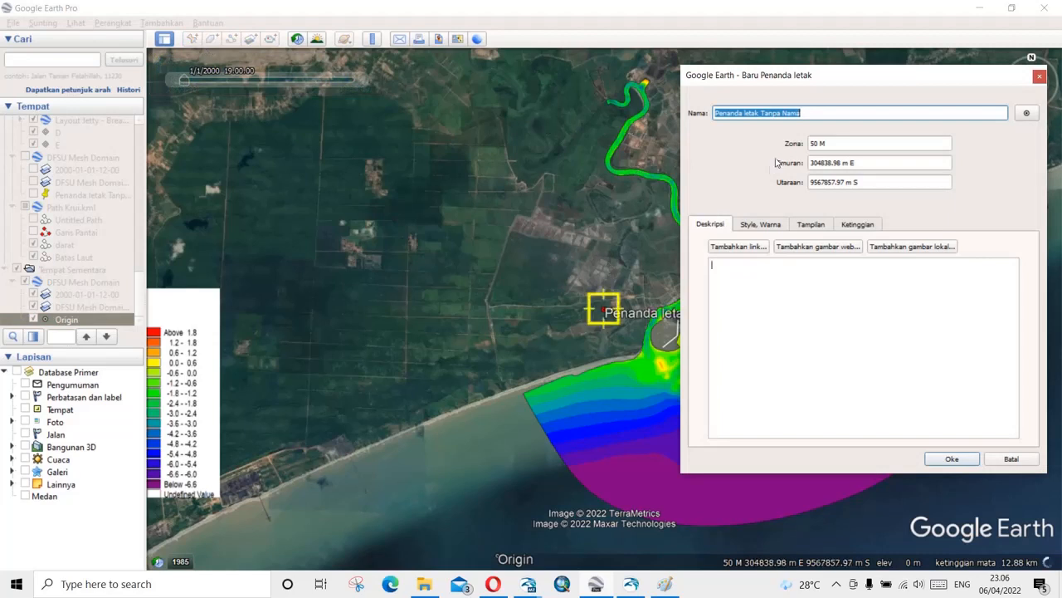
pyautogui.write('1')
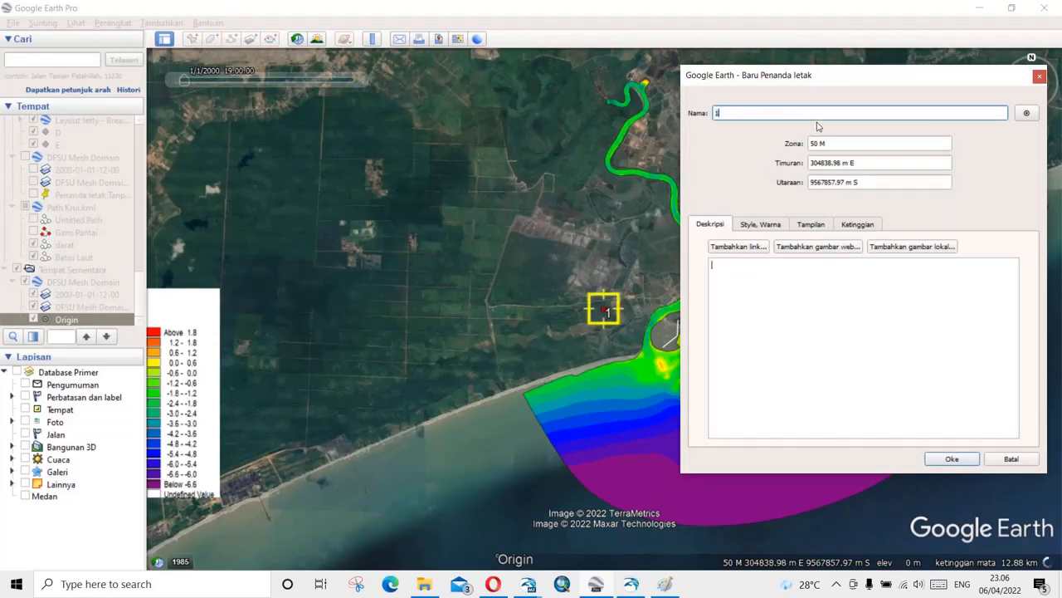
pyautogui.moveTo(607, 324); pyautogui.dragTo(610, 262)
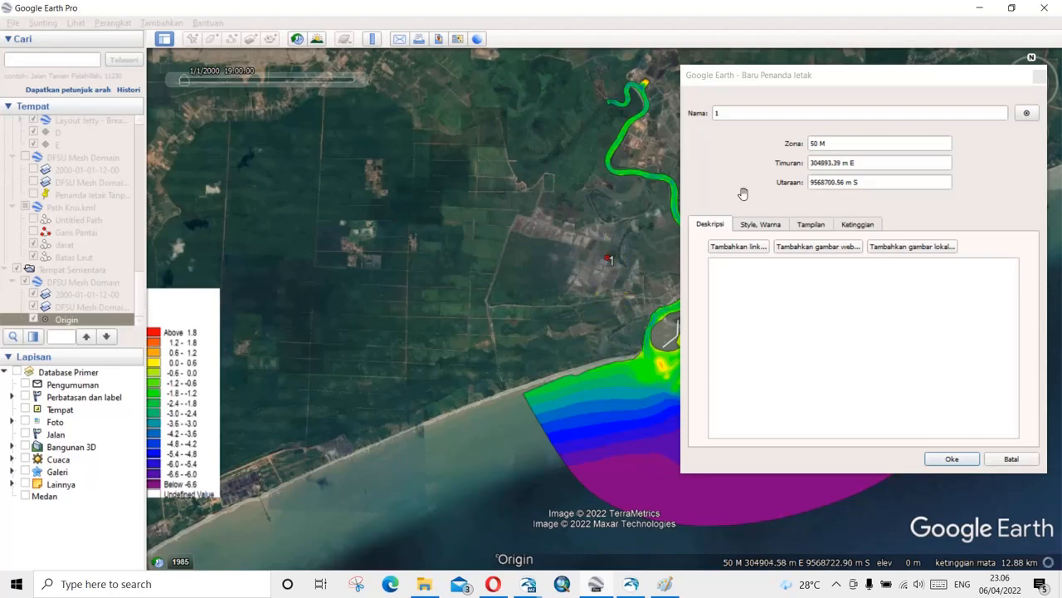
pyautogui.click(946, 459)
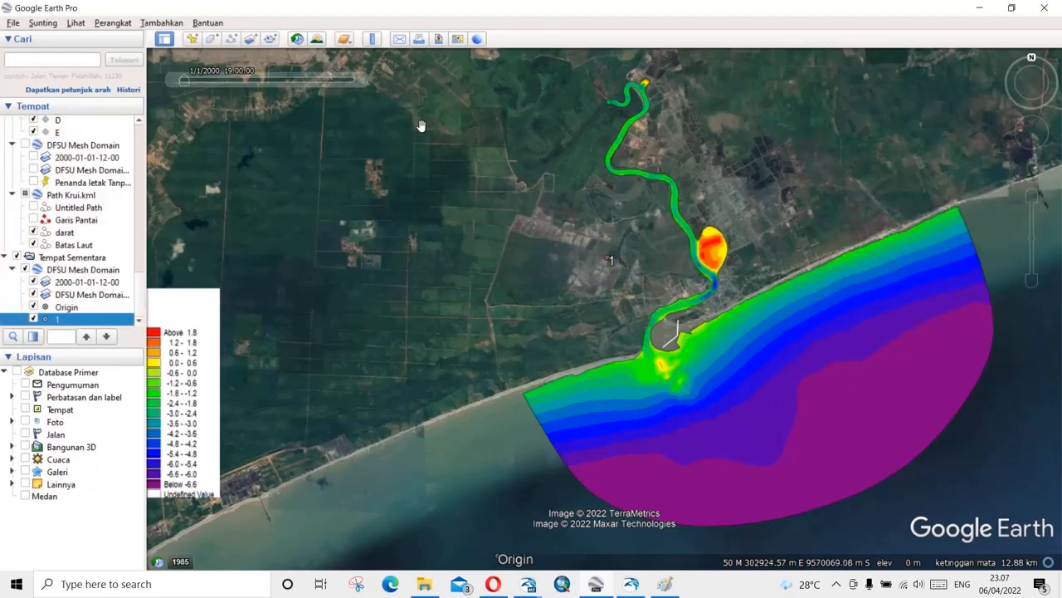
# Add a placemark named "2" just west of the river mouth at about 304996 m E, 9567763 m S.
pyautogui.click(192, 39)
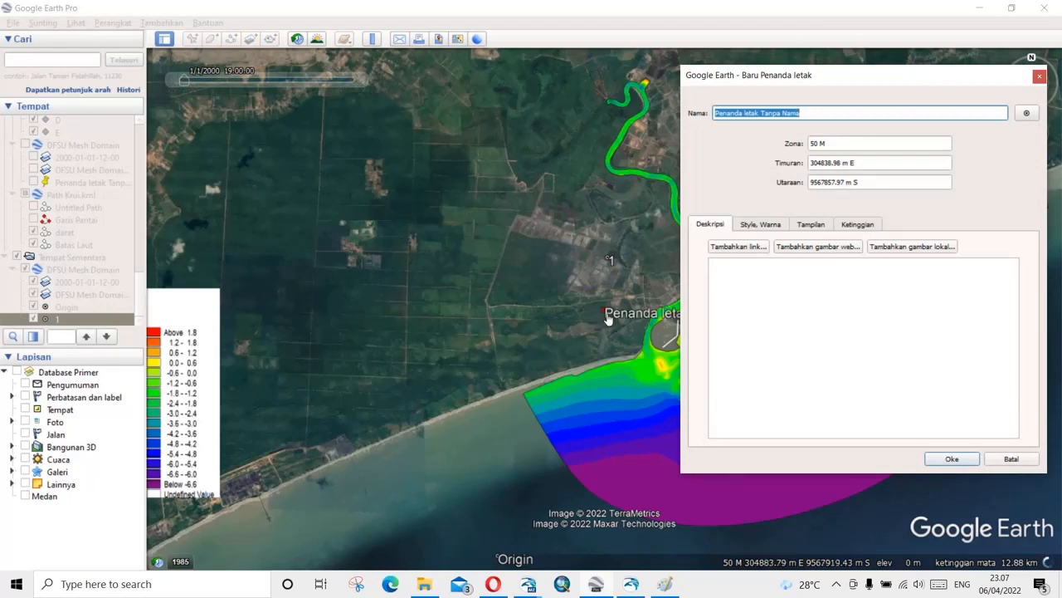
pyautogui.write('2')
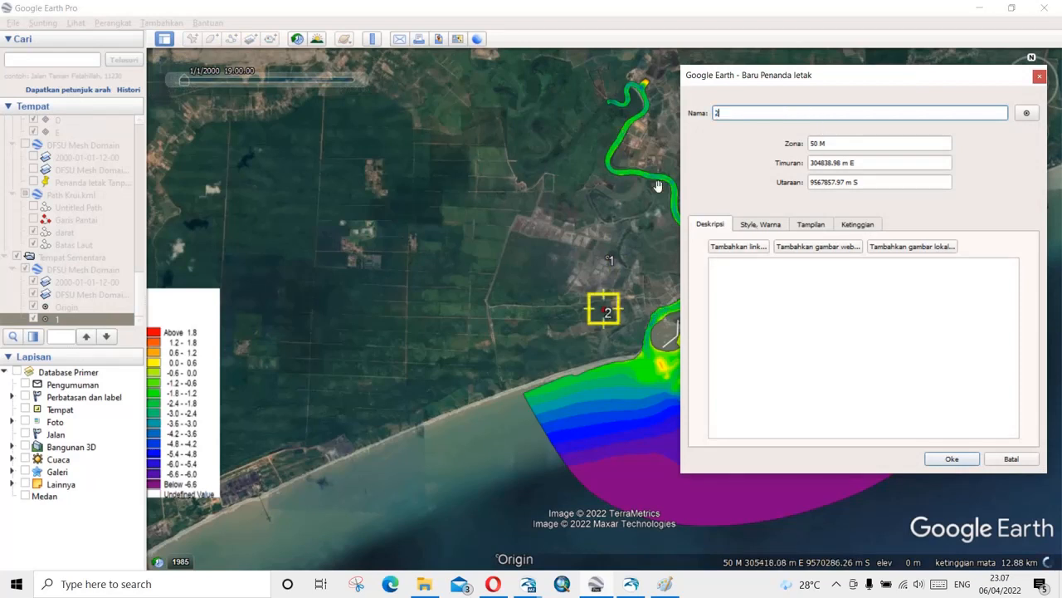
pyautogui.moveTo(606, 315); pyautogui.dragTo(616, 319)
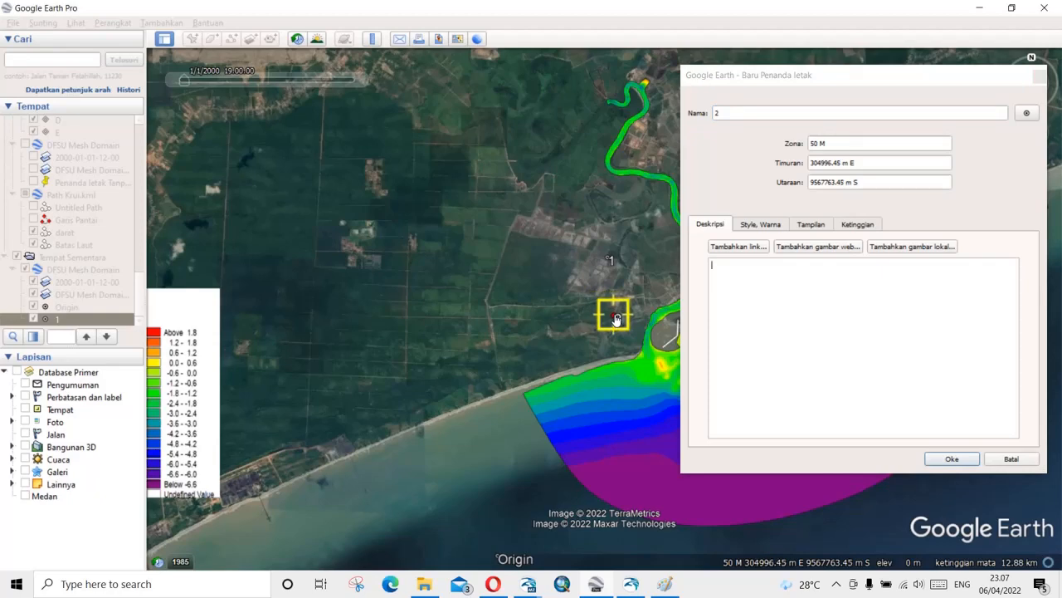
pyautogui.click(941, 456)
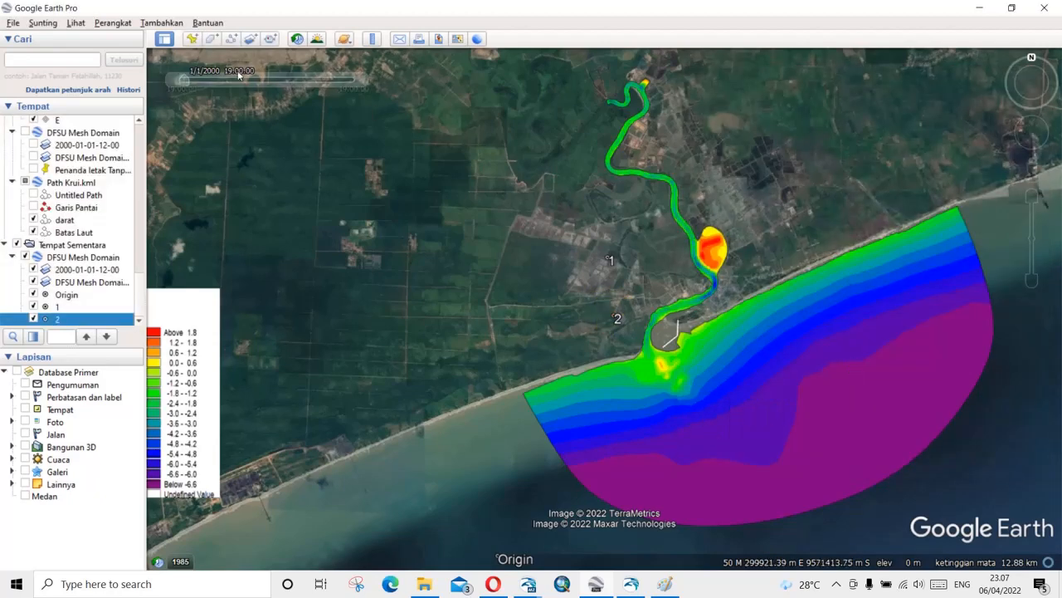
# Add a placemark named "3" on land east of the river, just inland of the domain's coastline.
pyautogui.hotkey('ctrl', 'shift', 'p')
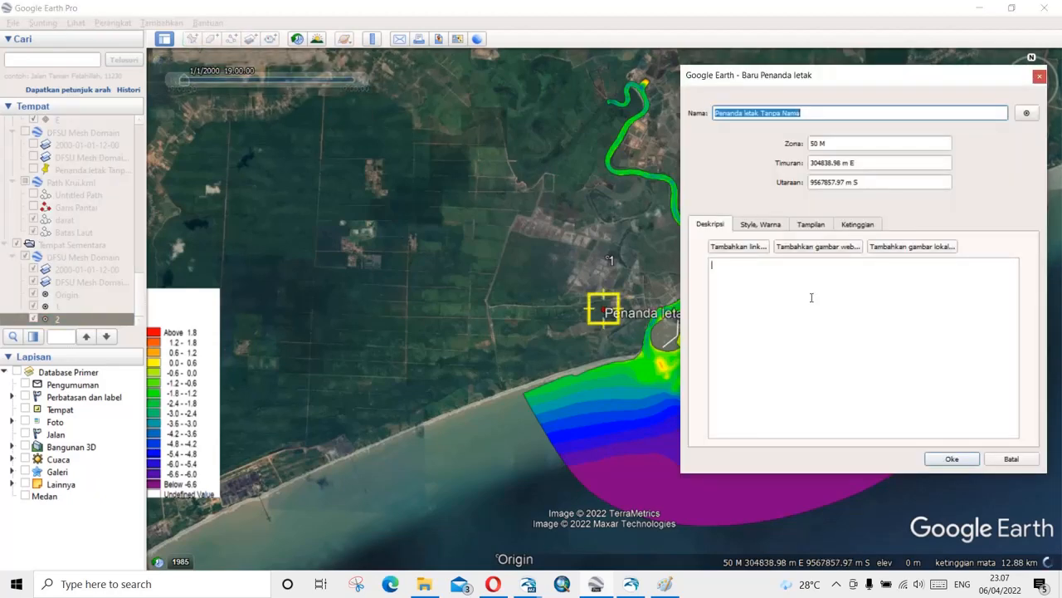
pyautogui.write('3')
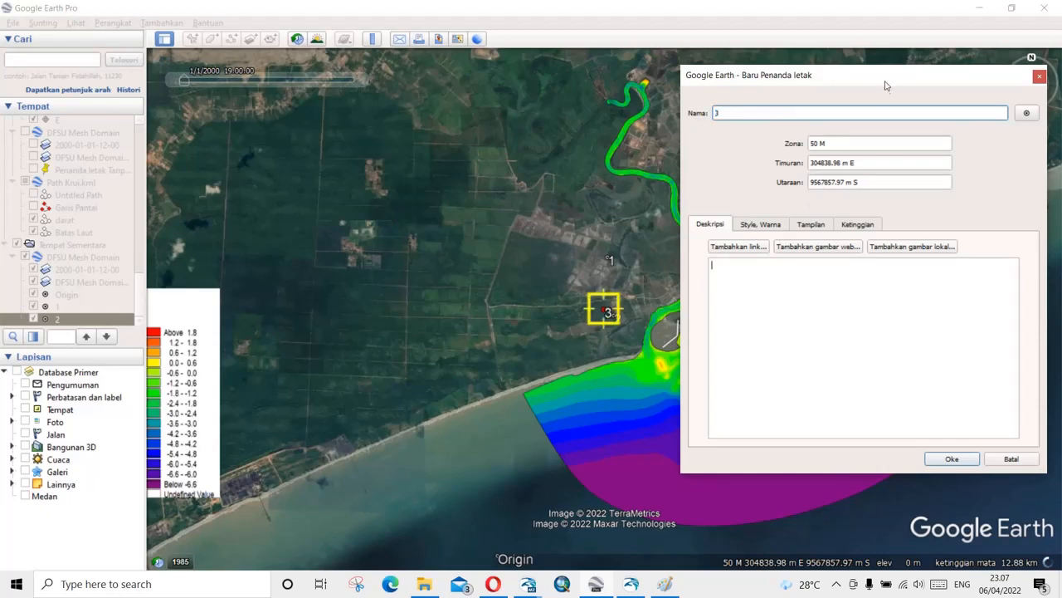
pyautogui.moveTo(890, 85); pyautogui.dragTo(375, 139)
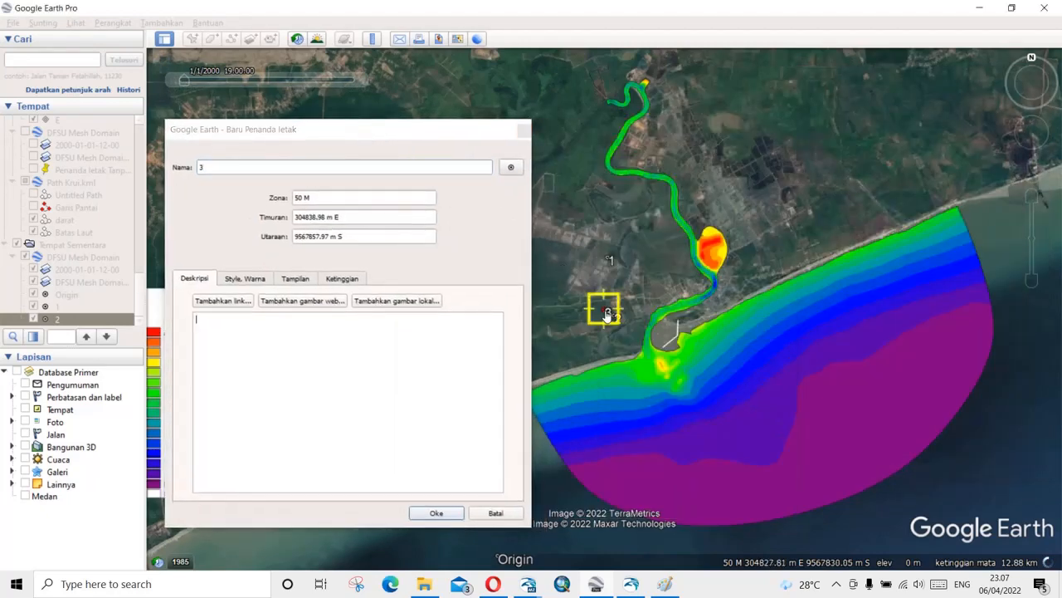
pyautogui.moveTo(604, 311); pyautogui.dragTo(773, 261)
pyautogui.click(437, 513)
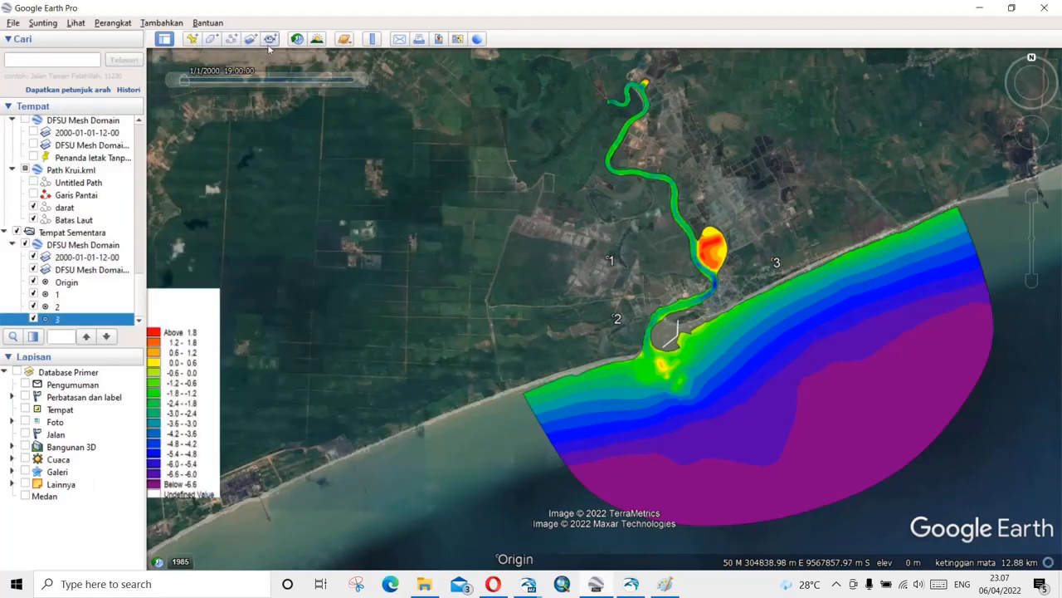
# Measure the distance in metres from Origin up to the coast near the domain's western corner, and close the ruler.
pyautogui.click(373, 40)
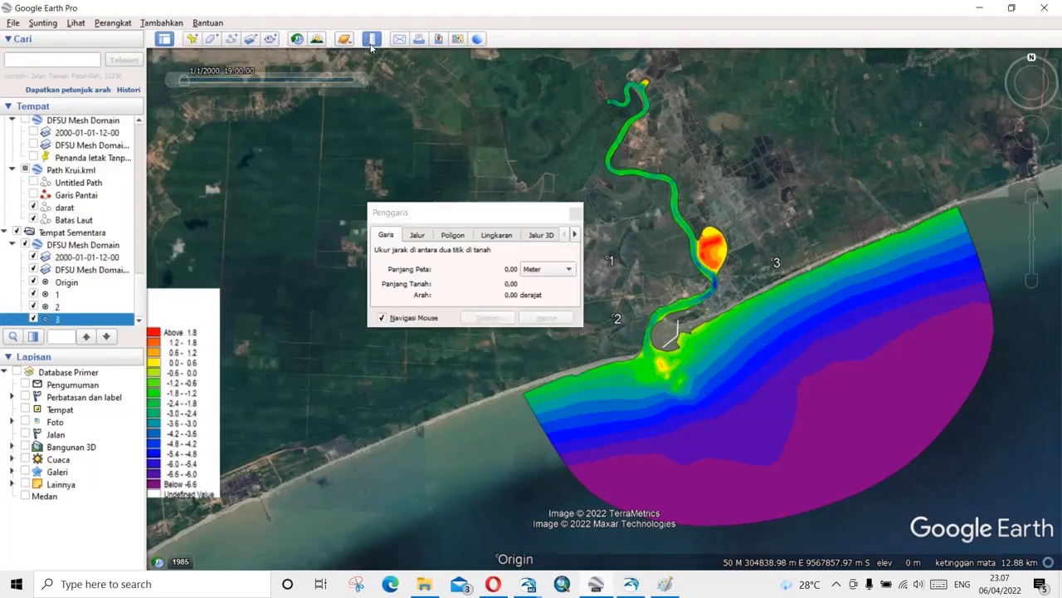
pyautogui.click(496, 549)
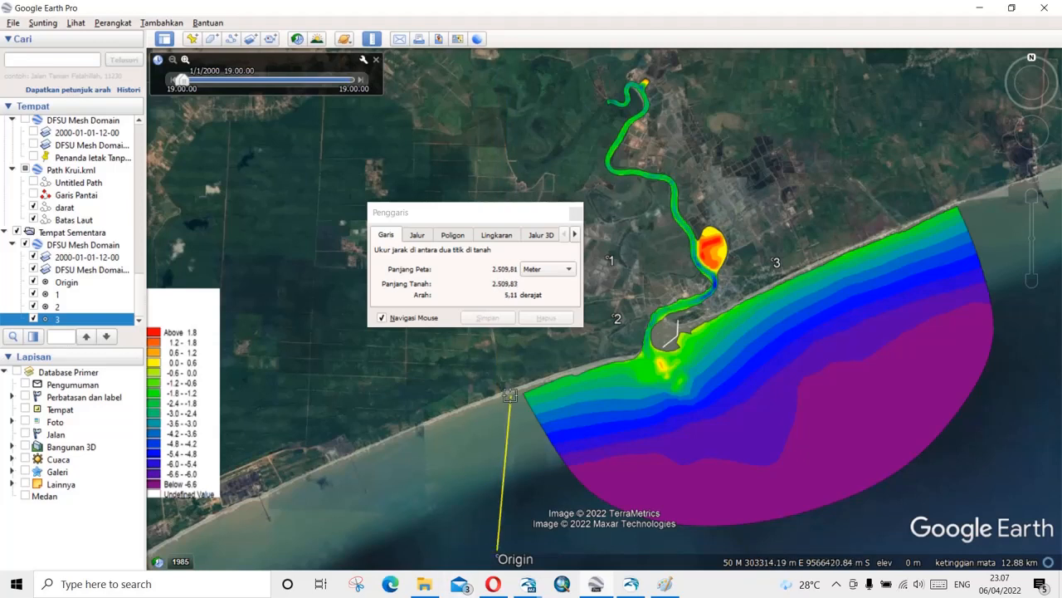
pyautogui.click(573, 213)
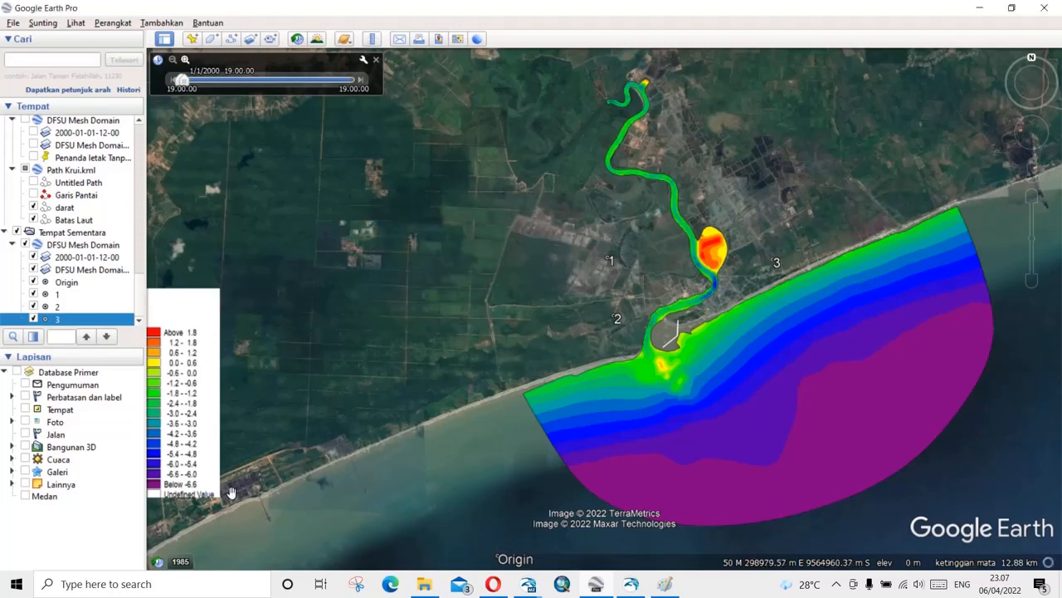
# Open an empty Notepad document and move its window clear of the mesh domain.
pyautogui.click(193, 584)
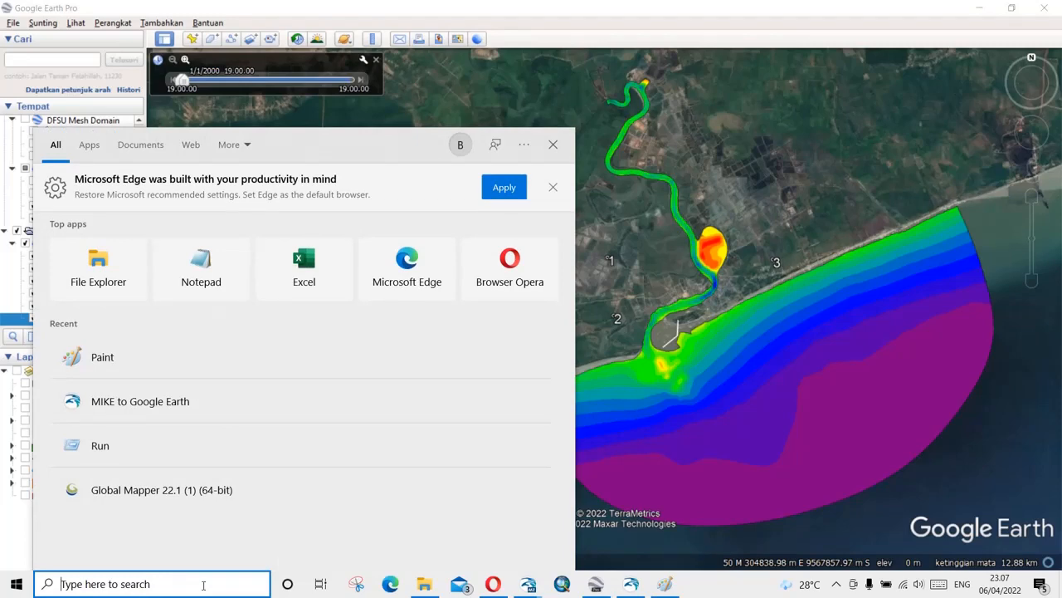
pyautogui.click(196, 276)
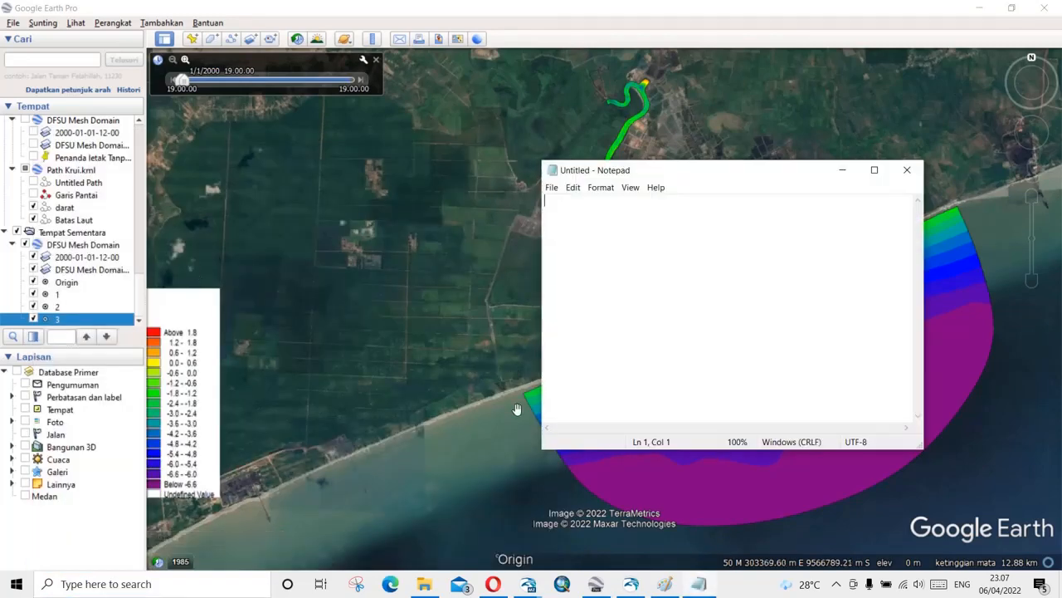
pyautogui.moveTo(667, 176); pyautogui.dragTo(199, 136)
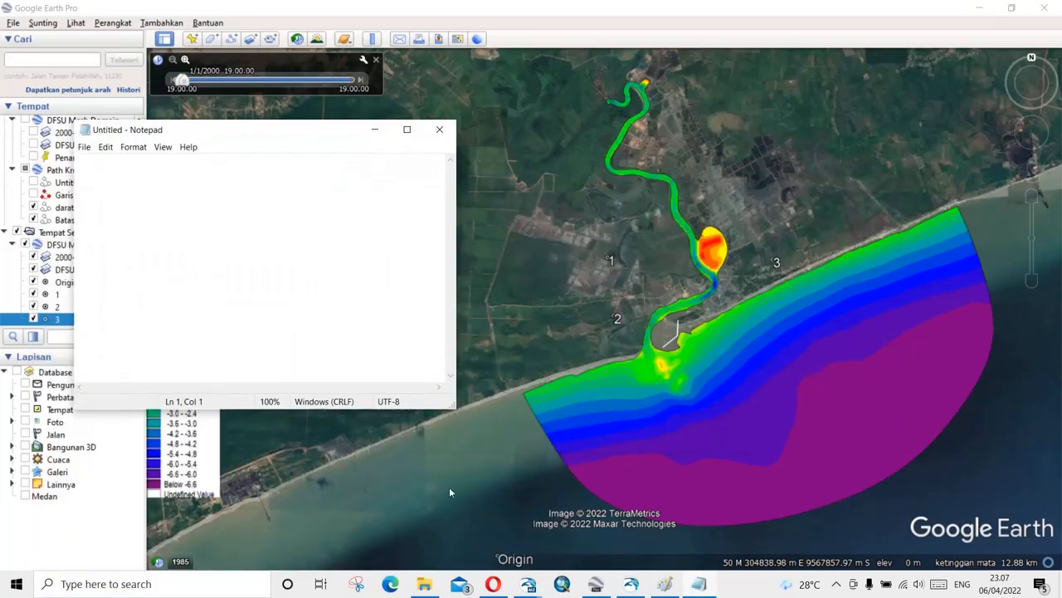
pyautogui.click(499, 561)
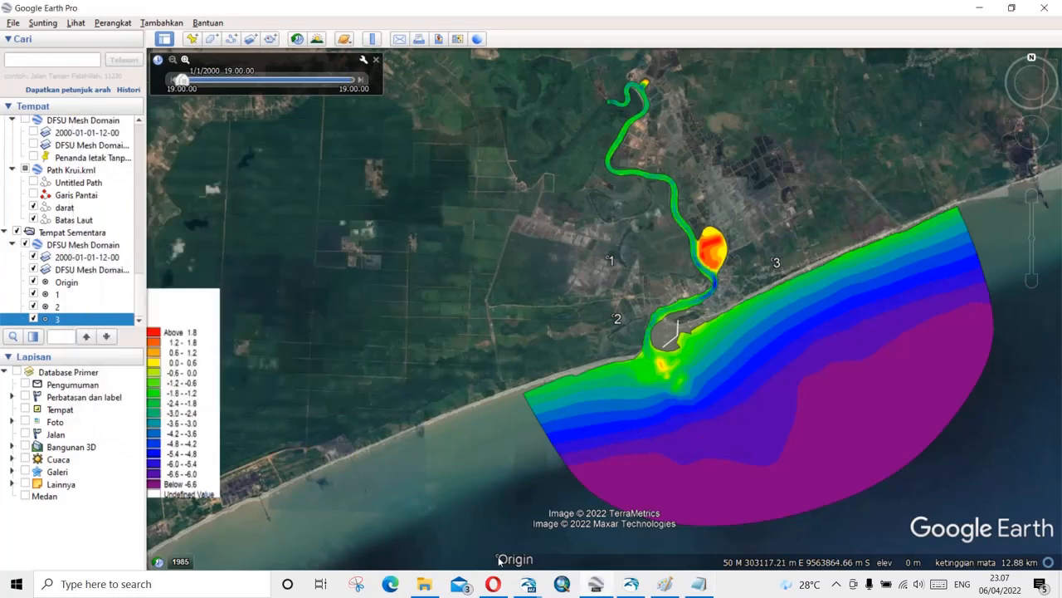
pyautogui.rightClick(63, 283)
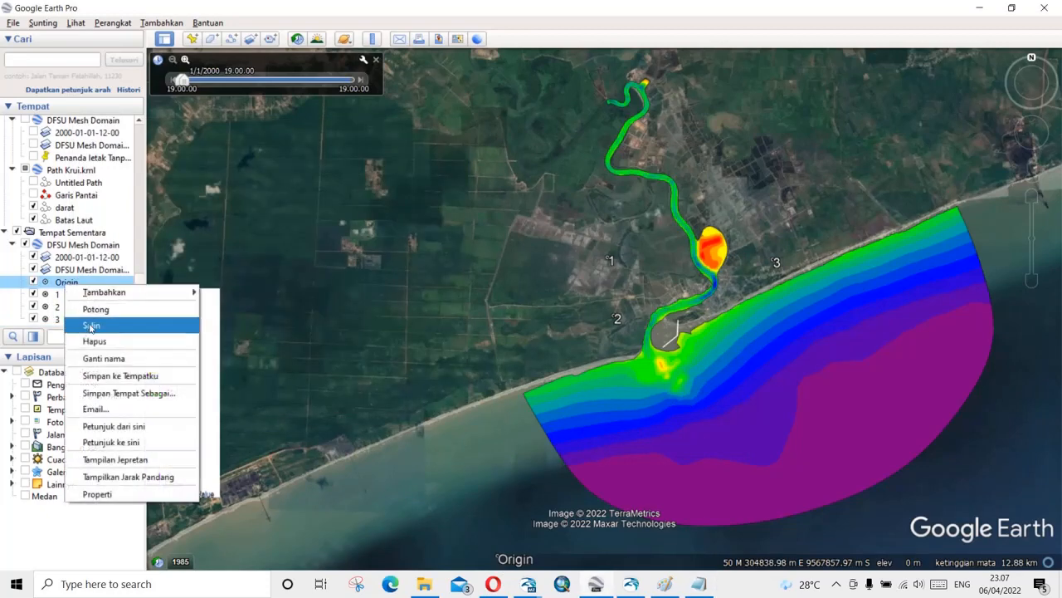
pyautogui.click(97, 494)
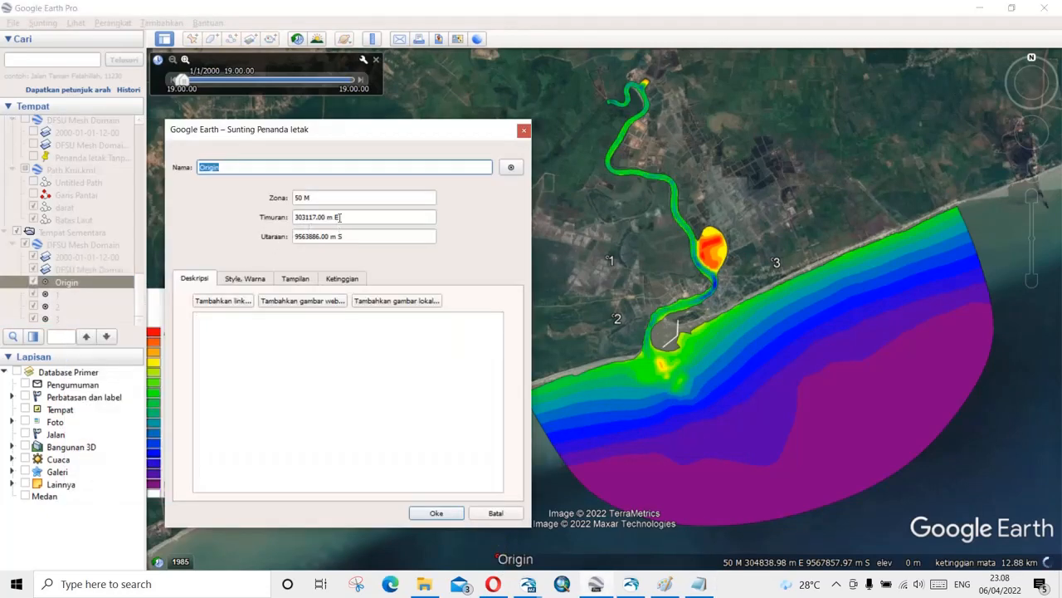
pyautogui.click(309, 216)
pyautogui.doubleClick(309, 216)
pyautogui.press('BackSpace')
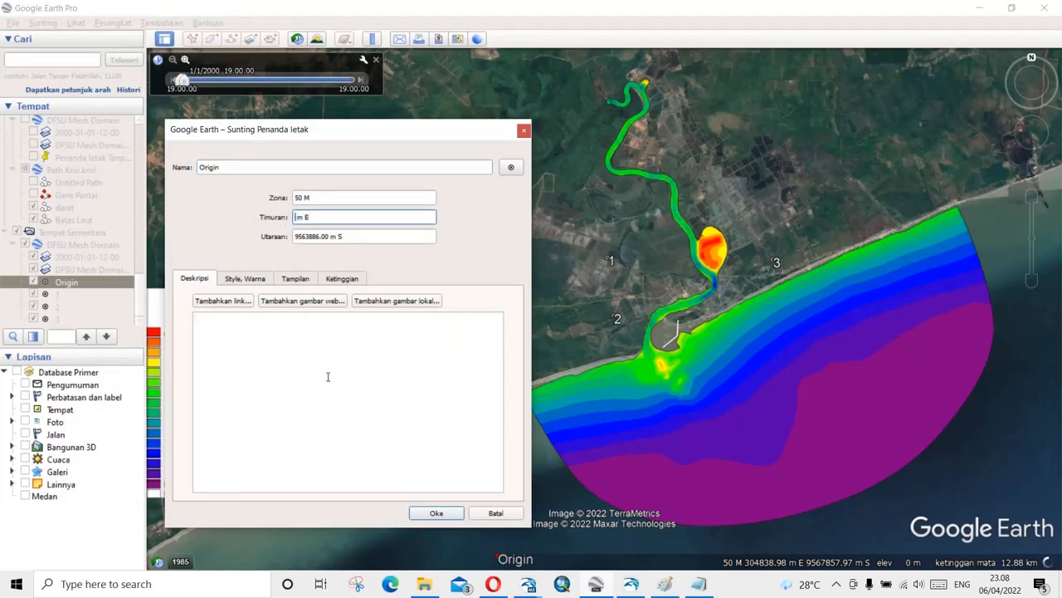
pyautogui.press('Escape')
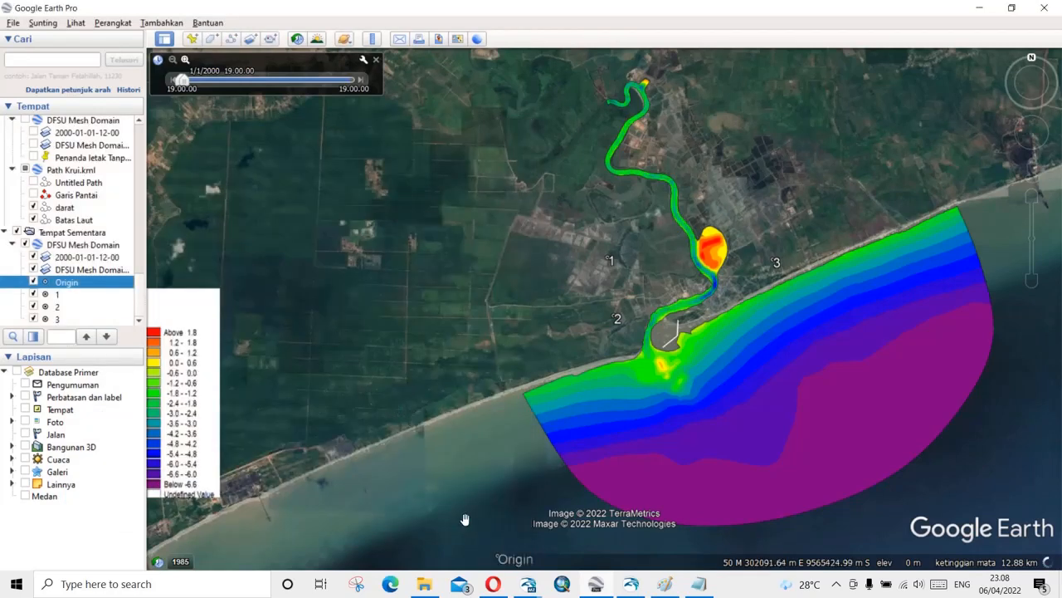
# Copy the Origin placemark's easting and northing, 303117.00 and 9563886.00, onto one line in Notepad.
pyautogui.rightClick(59, 286)
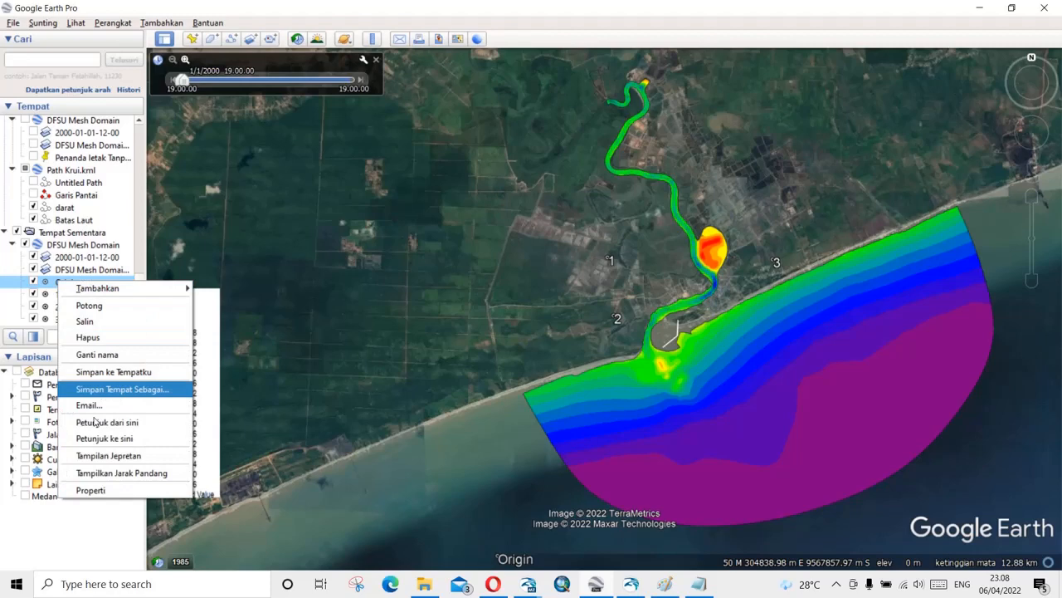
pyautogui.click(99, 490)
pyautogui.doubleClick(292, 216)
pyautogui.hotkey('ctrl', 'c')
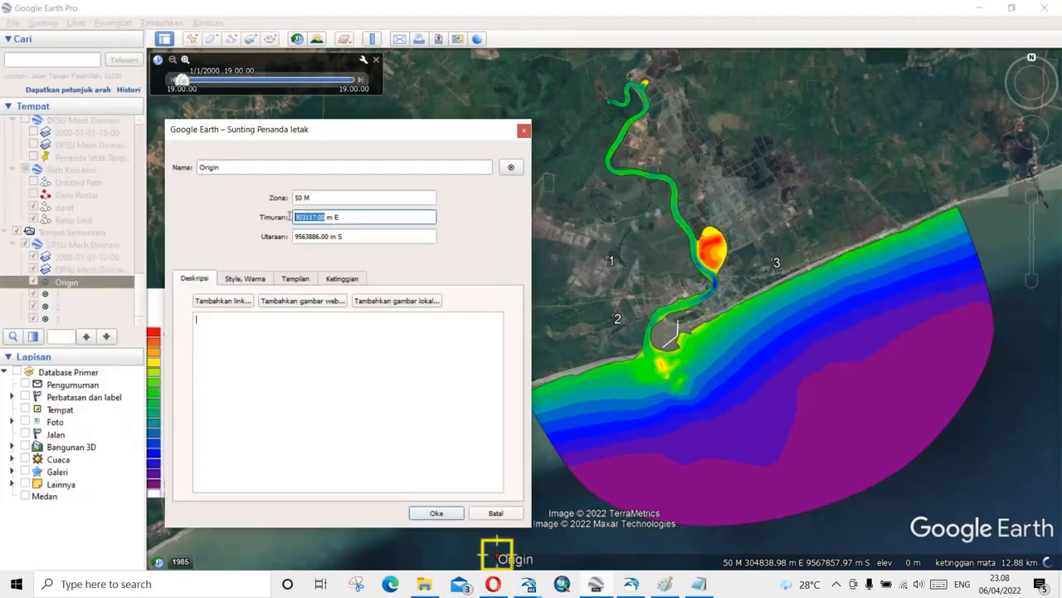
pyautogui.click(699, 583)
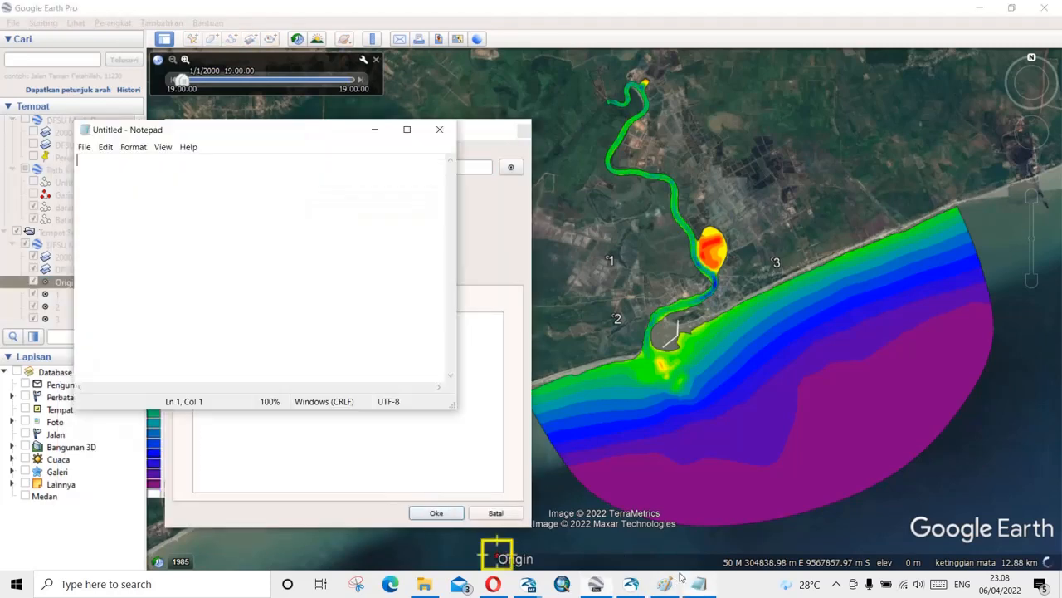
pyautogui.hotkey('ctrl', 'v')
pyautogui.hotkey('alt', 'Tab')
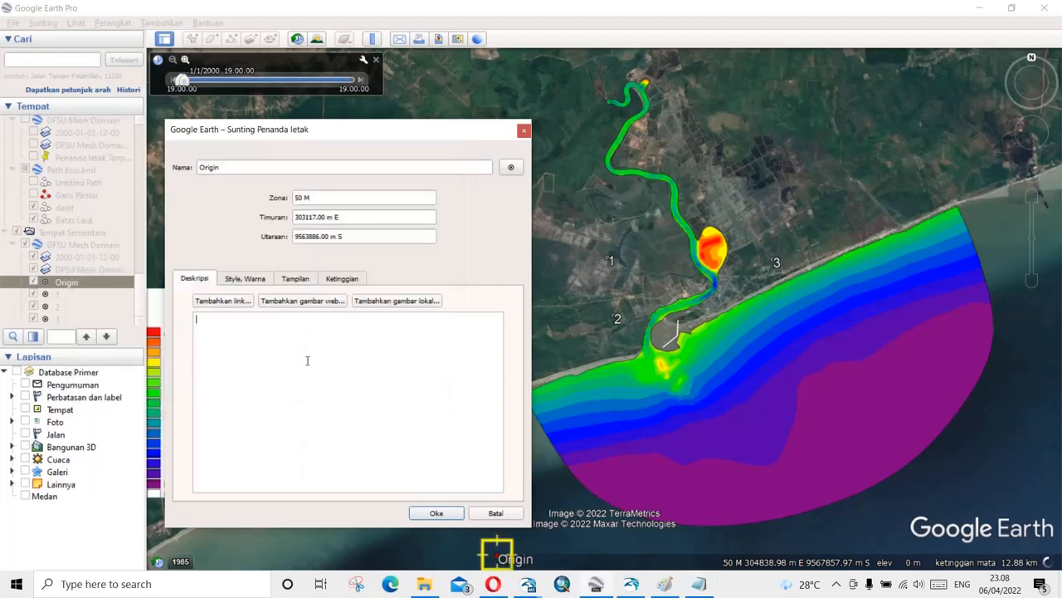
pyautogui.moveTo(329, 235); pyautogui.dragTo(295, 237)
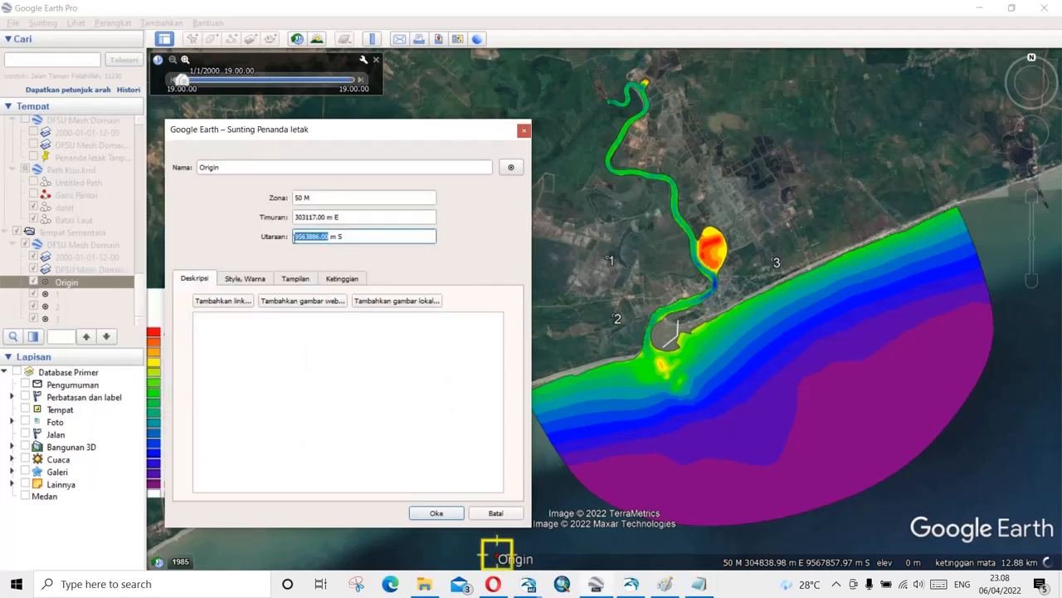
pyautogui.hotkey('ctrl', 'c')
pyautogui.click(699, 583)
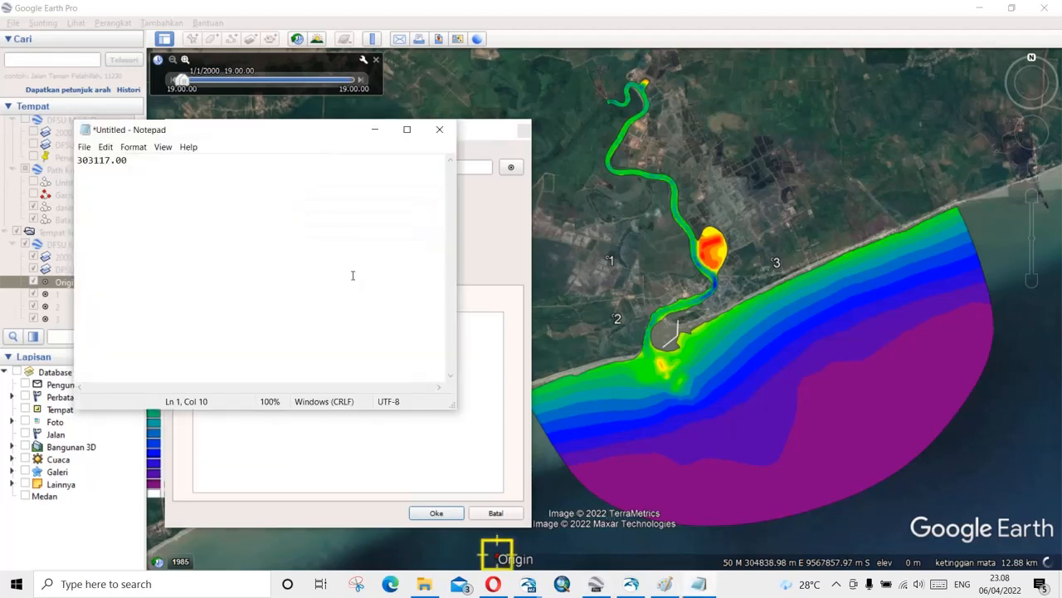
pyautogui.hotkey('ctrl', 'v')
# Head the coordinate line "Origin", add headings 1, 2 and 3 below with room for coordinates, and close Origin's properties in Google Earth.
pyautogui.write('Origin')
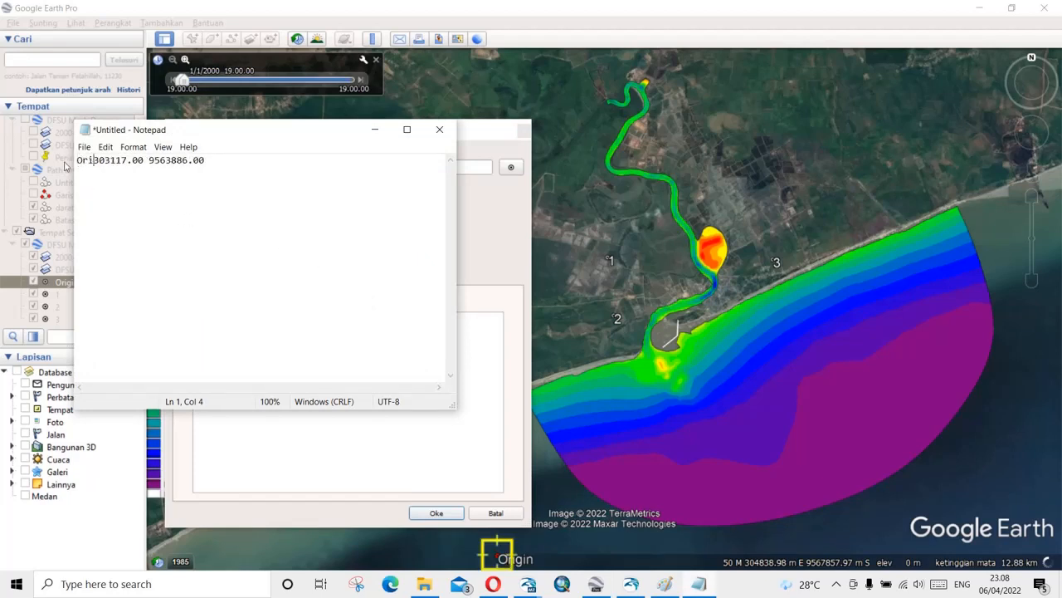
pyautogui.press('Return')
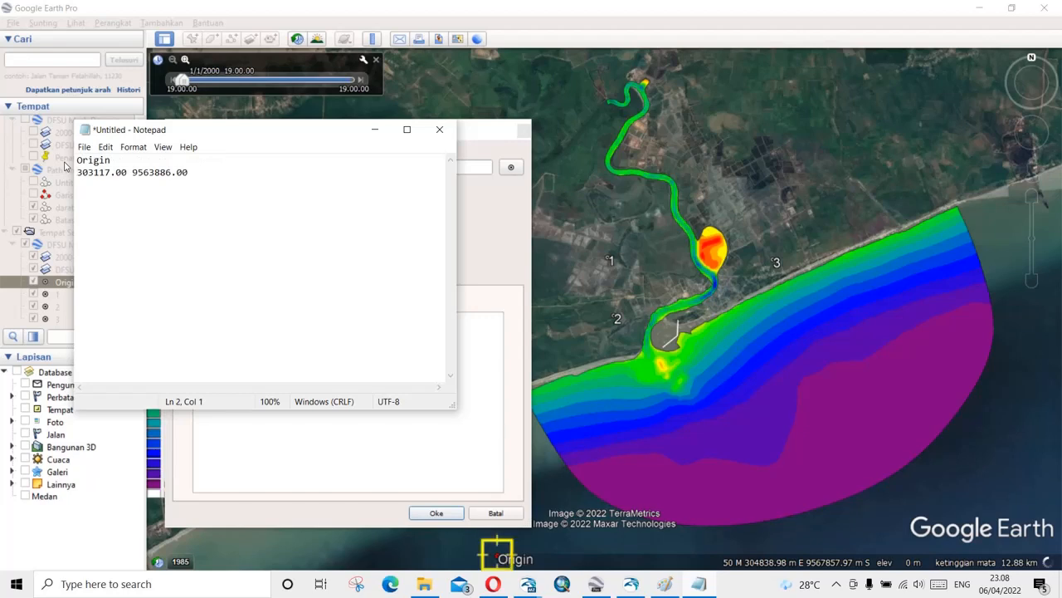
pyautogui.click(216, 173)
pyautogui.press('Return')
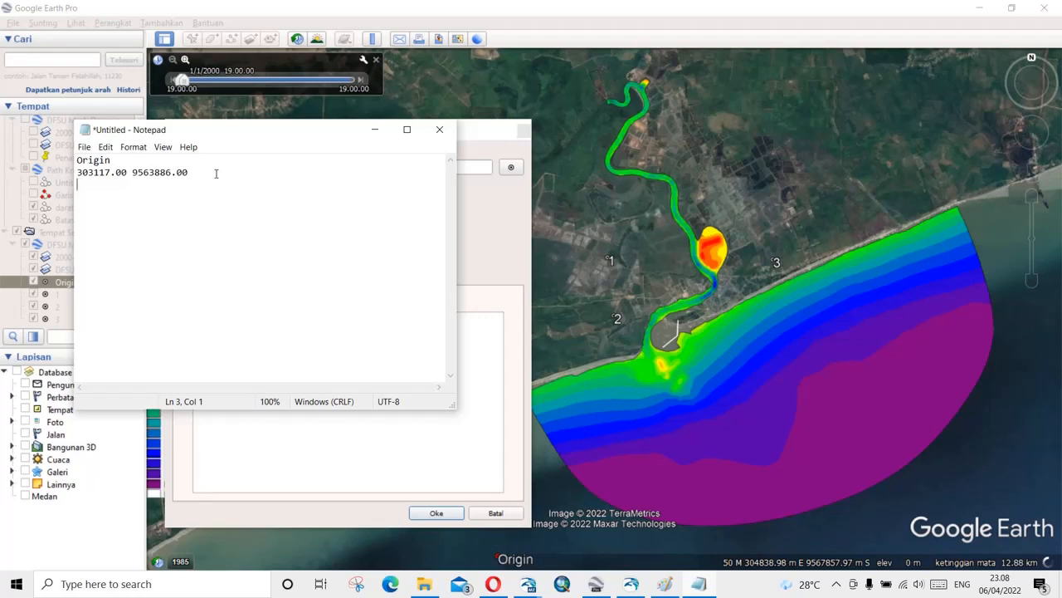
pyautogui.write('1')
pyautogui.press('Return')
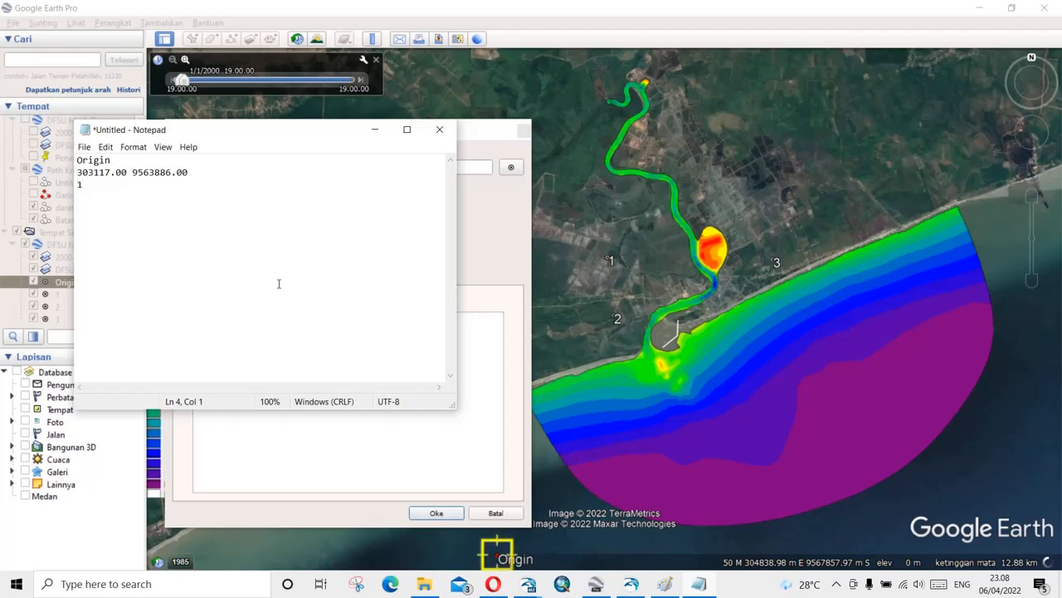
pyautogui.press('Return')
pyautogui.write('2')
pyautogui.press('Return')
pyautogui.write('3')
pyautogui.press('Return')
pyautogui.click(453, 513)
pyautogui.click(452, 513)
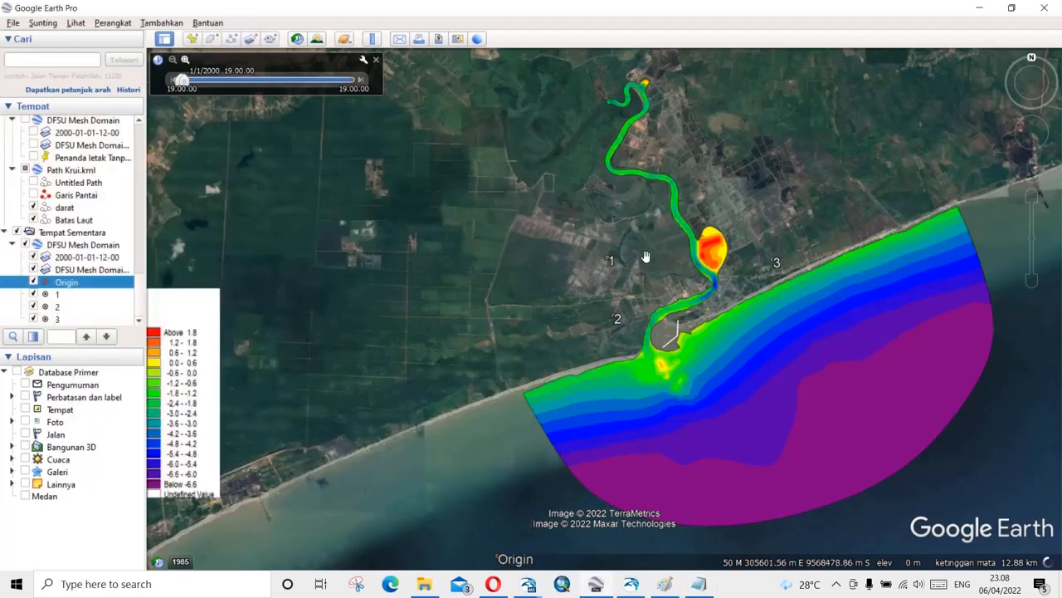
# Copy placemark 1's easting and northing, 304893.00 and 9568700.00, under heading 1 in Notepad and close its properties.
pyautogui.rightClick(607, 261)
pyautogui.click(624, 447)
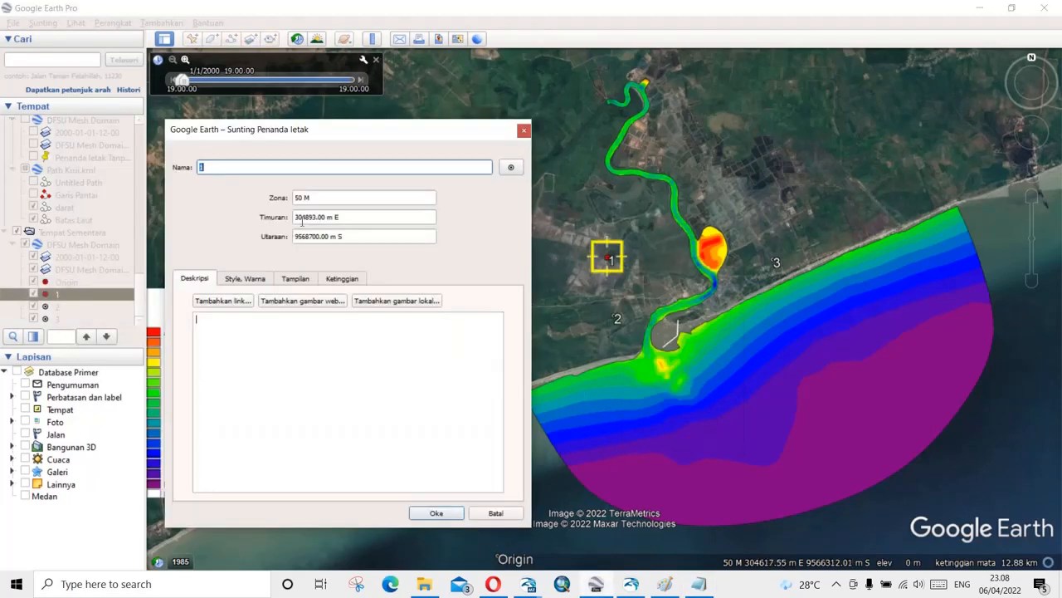
pyautogui.moveTo(327, 218); pyautogui.dragTo(277, 218)
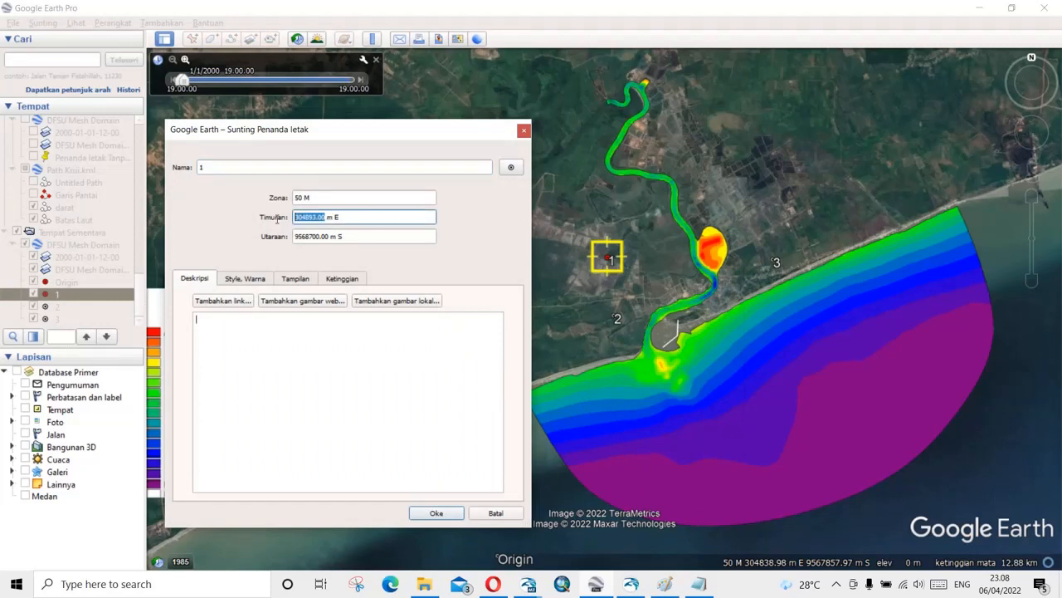
pyautogui.click(699, 583)
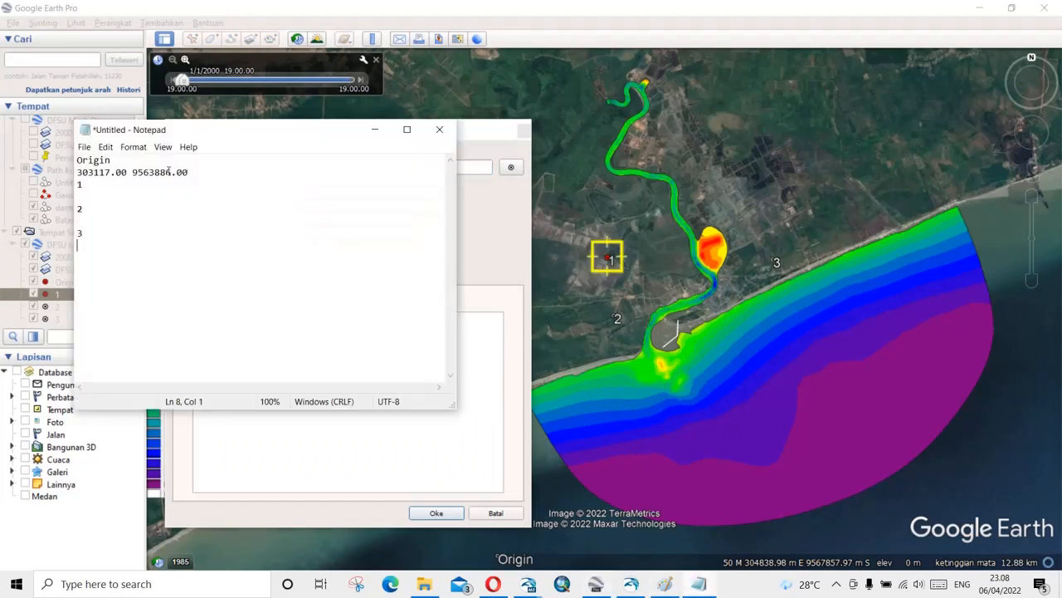
pyautogui.click(124, 194)
pyautogui.click(511, 305)
pyautogui.moveTo(328, 238); pyautogui.dragTo(285, 237)
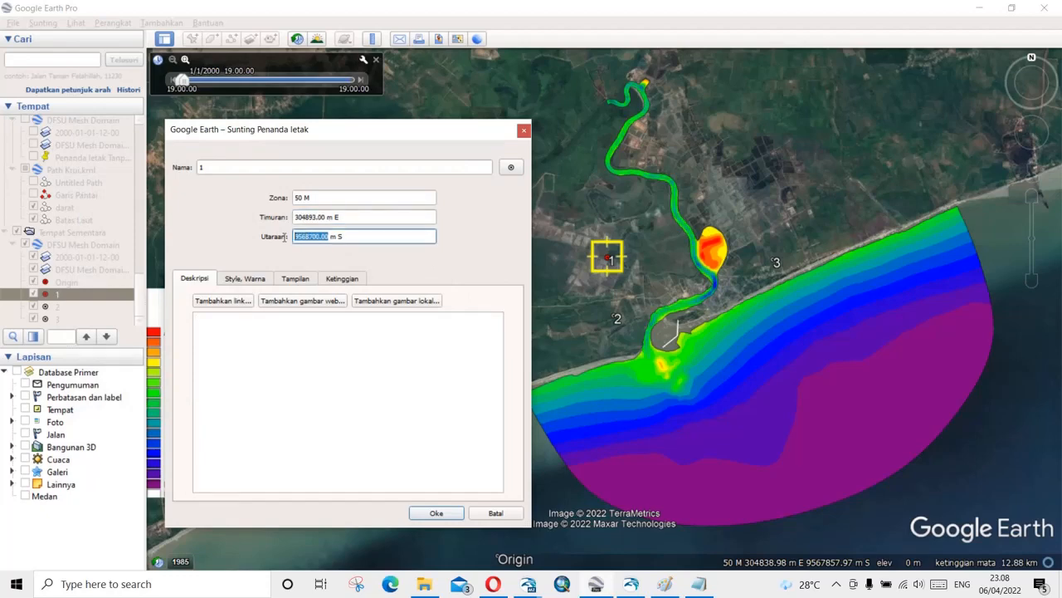
pyautogui.hotkey('alt', 'Tab')
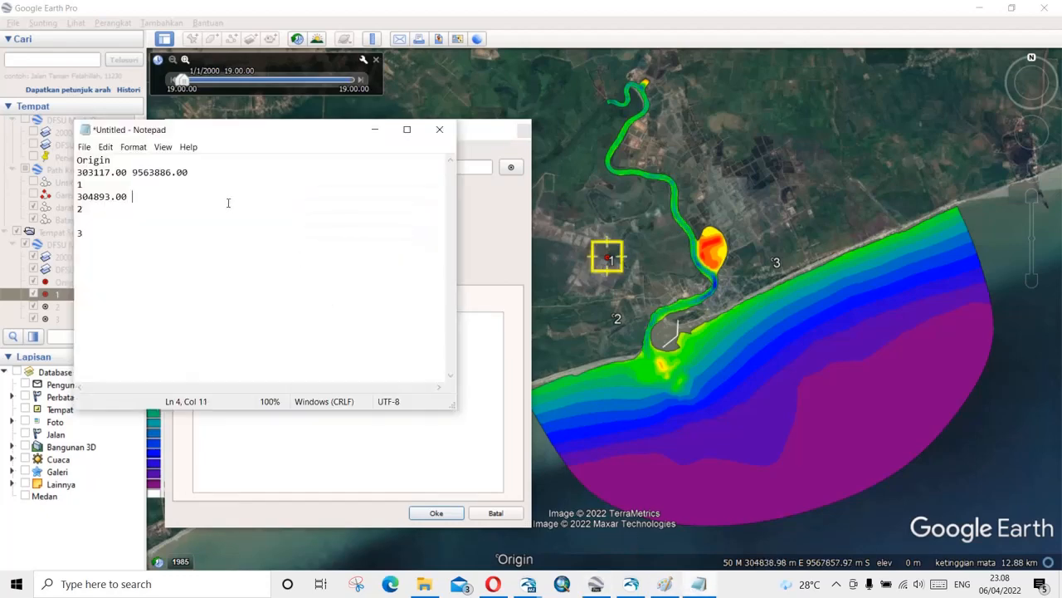
pyautogui.click(436, 512)
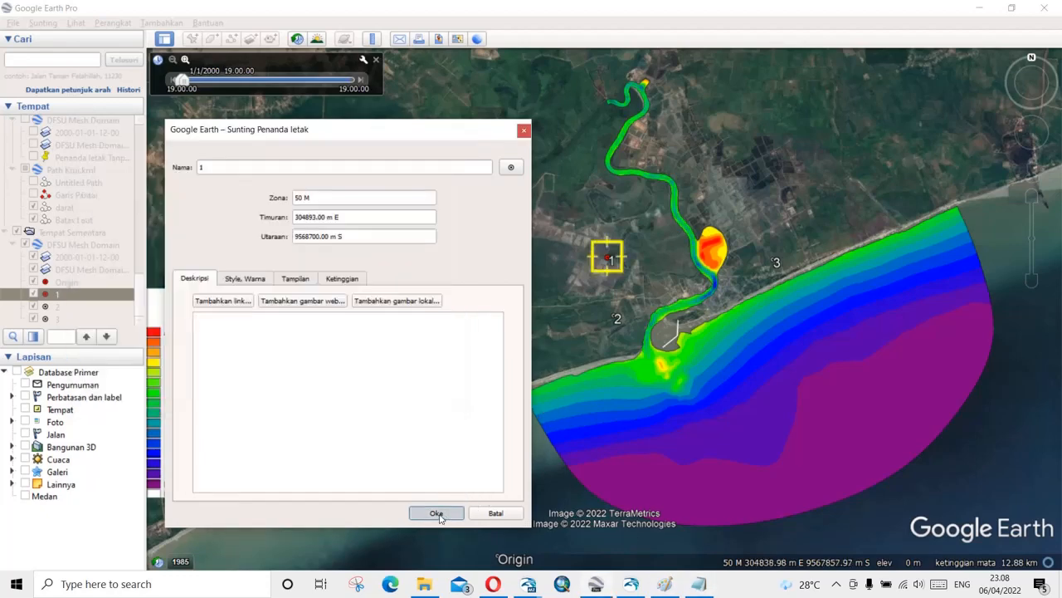
# Copy placemark 2's easting and northing, 304996.00 and 9567763.00, under heading 2 in Notepad and close its properties.
pyautogui.rightClick(615, 315)
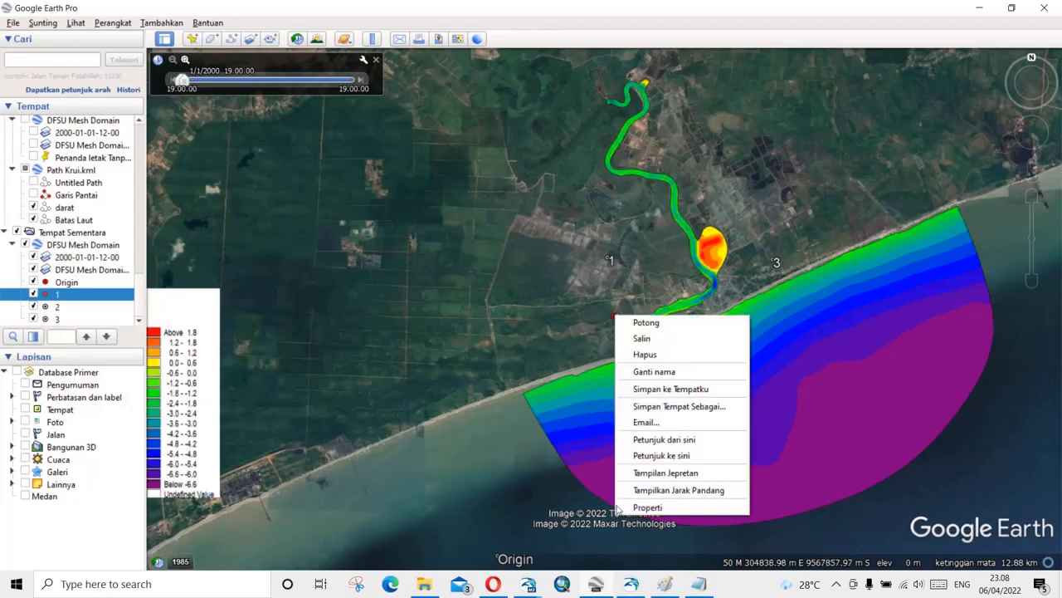
pyautogui.click(619, 508)
pyautogui.moveTo(328, 218); pyautogui.dragTo(271, 216)
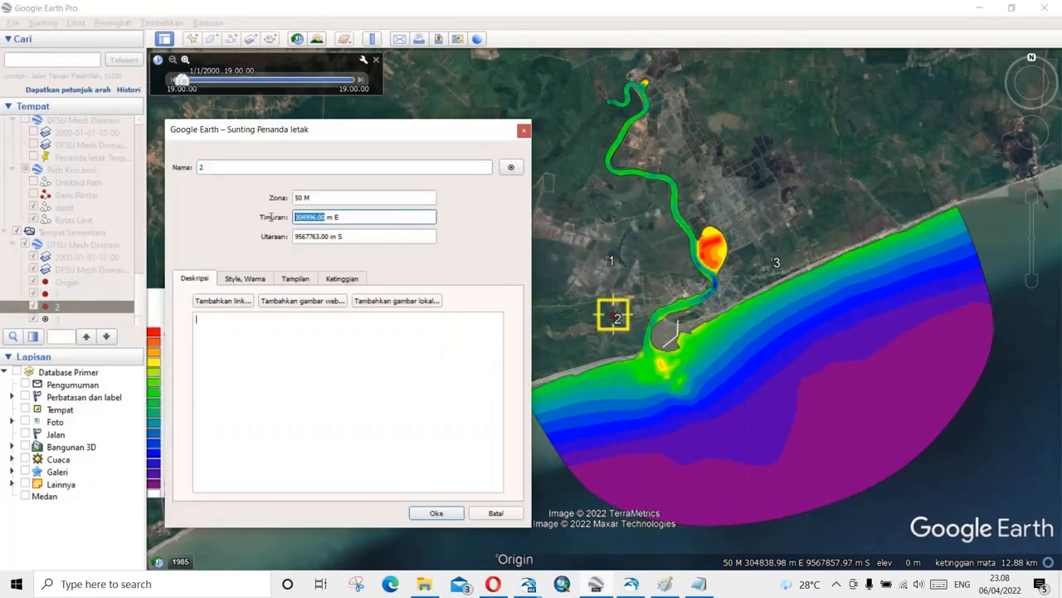
pyautogui.hotkey('alt', 'Tab')
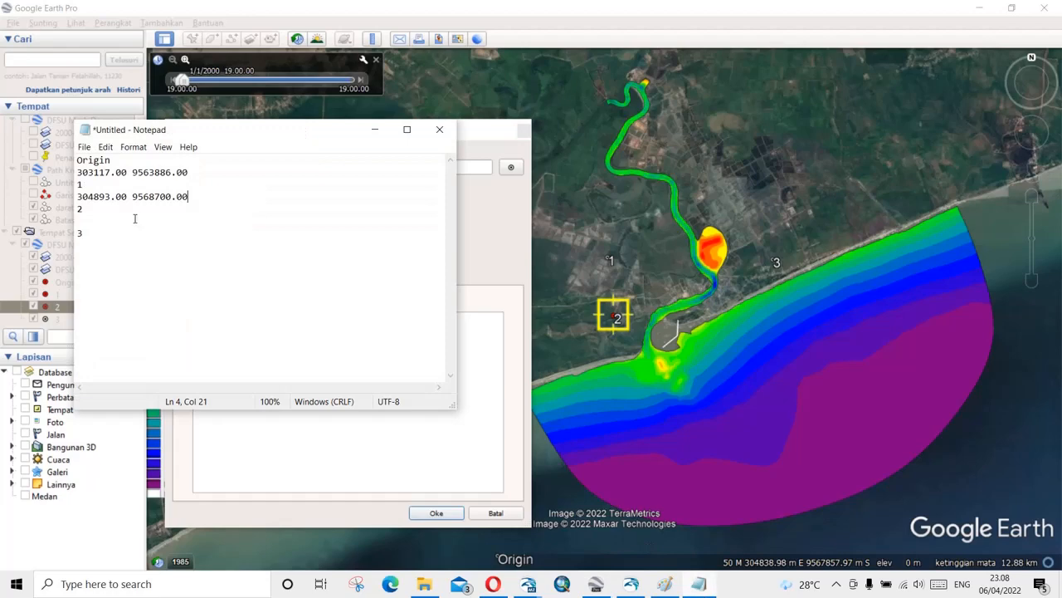
pyautogui.hotkey('alt', 'Tab')
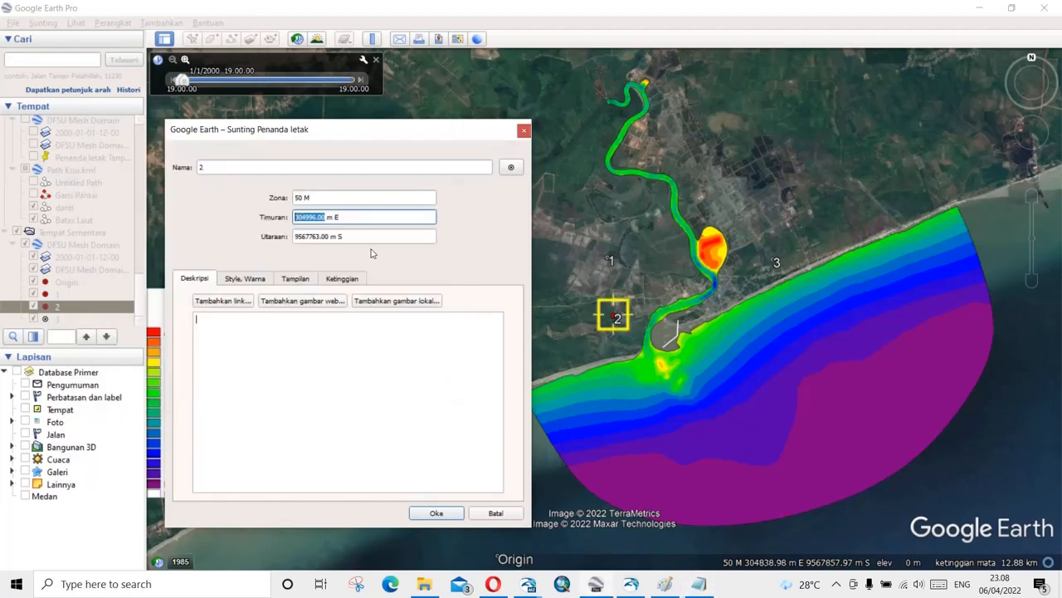
pyautogui.moveTo(331, 238); pyautogui.dragTo(295, 237)
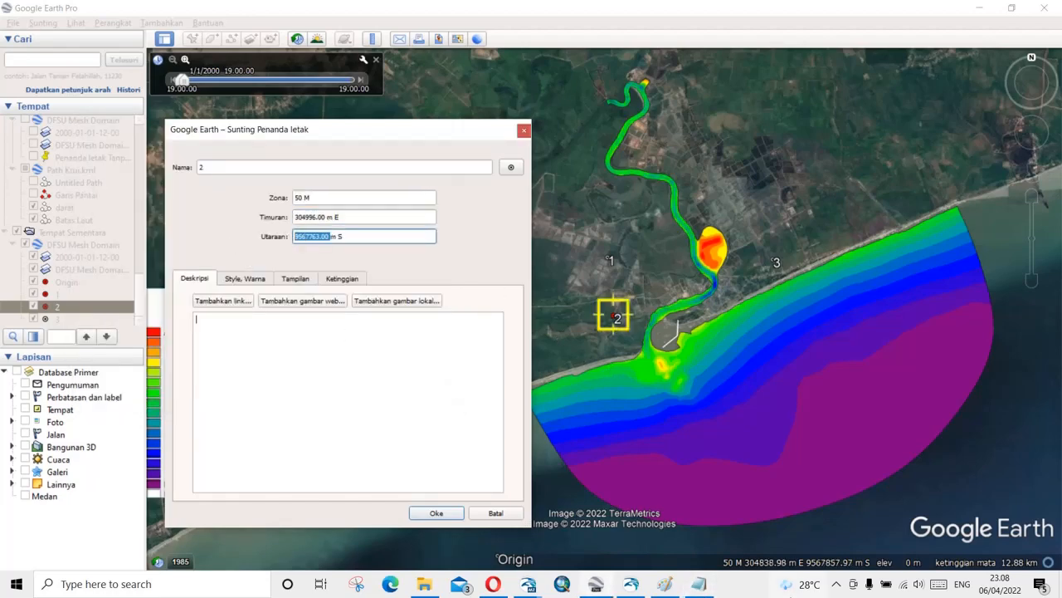
pyautogui.click(701, 584)
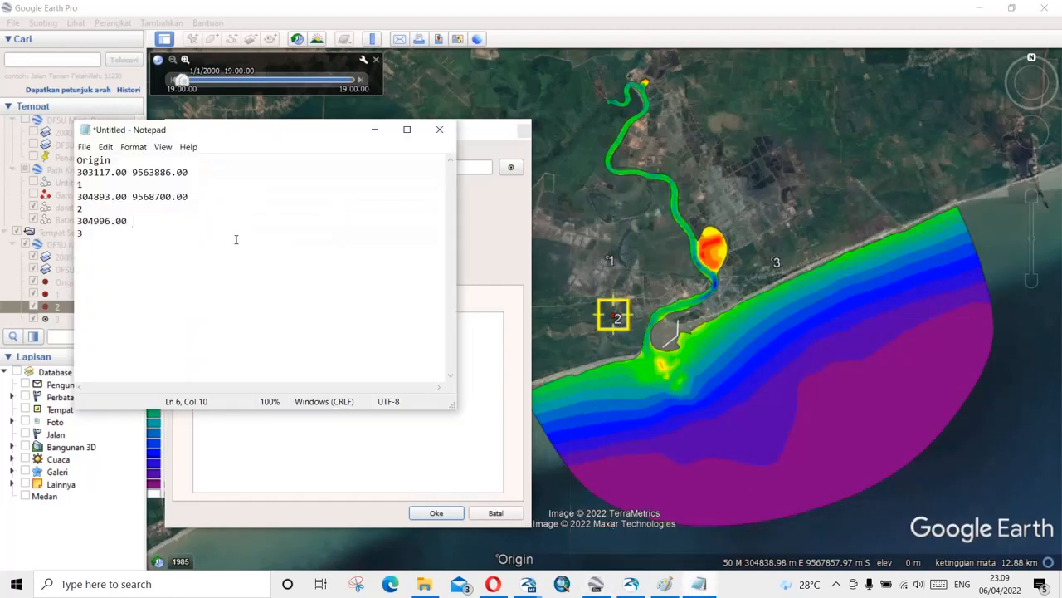
pyautogui.hotkey('ctrl', 'v')
pyautogui.click(436, 512)
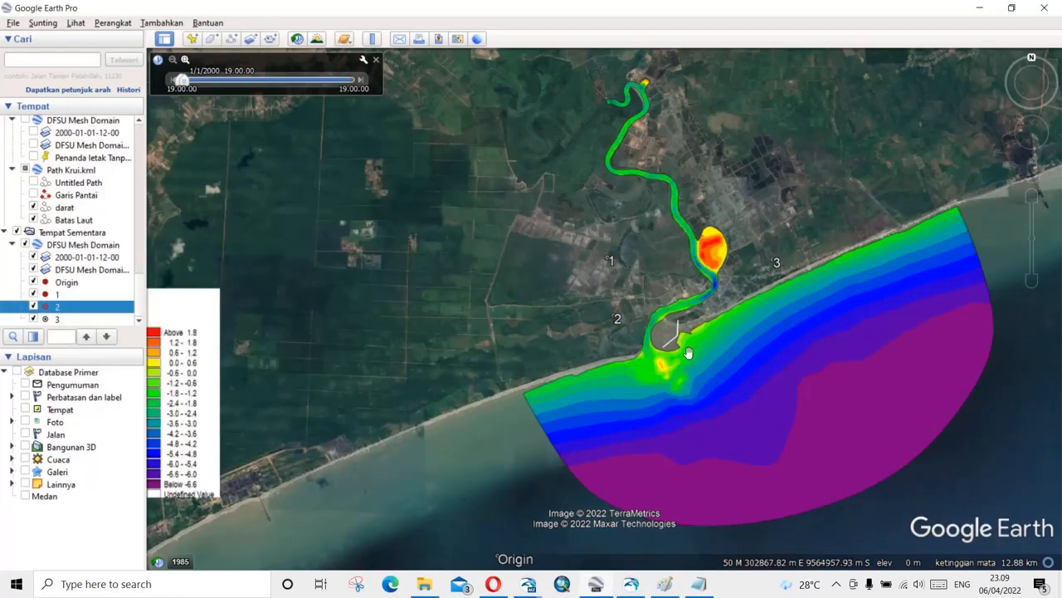
# Copy placemark 3's easting and northing, 307578.00 and 9568672.00, under heading 3 in Notepad and close its properties.
pyautogui.rightClick(773, 259)
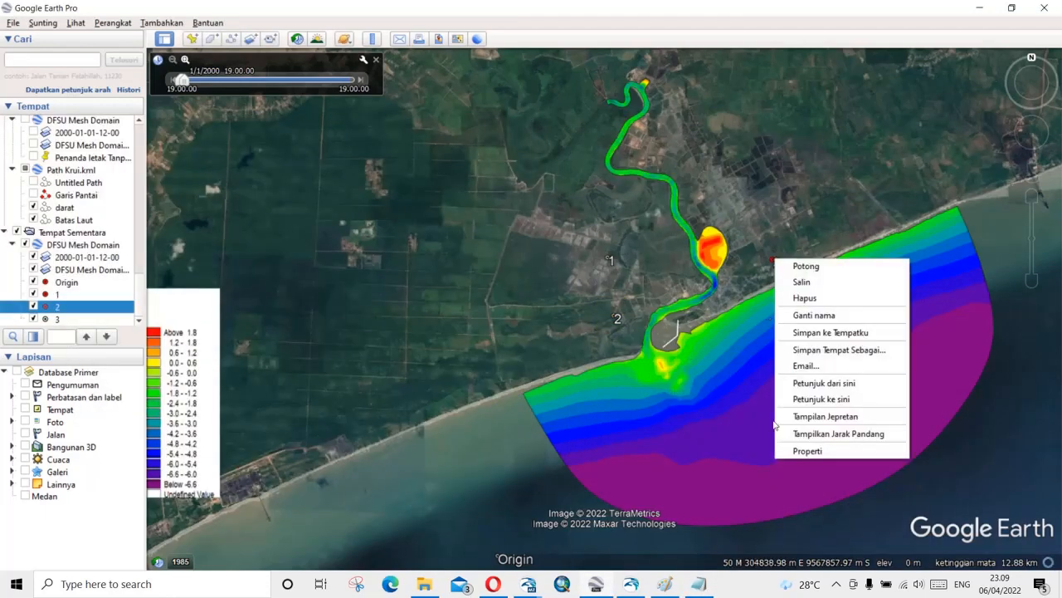
pyautogui.click(809, 453)
pyautogui.doubleClick(324, 217)
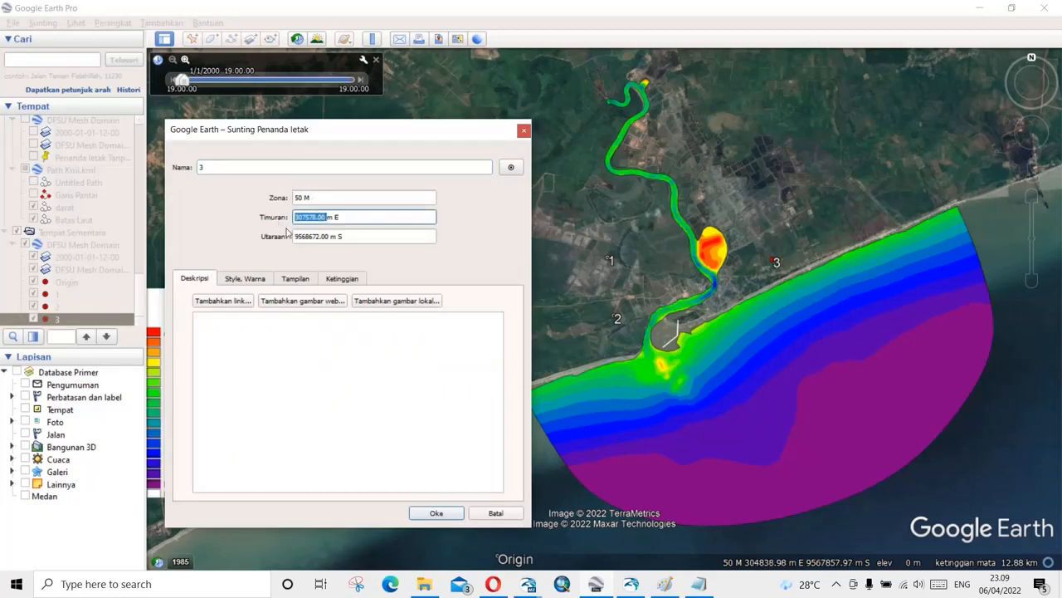
pyautogui.click(702, 585)
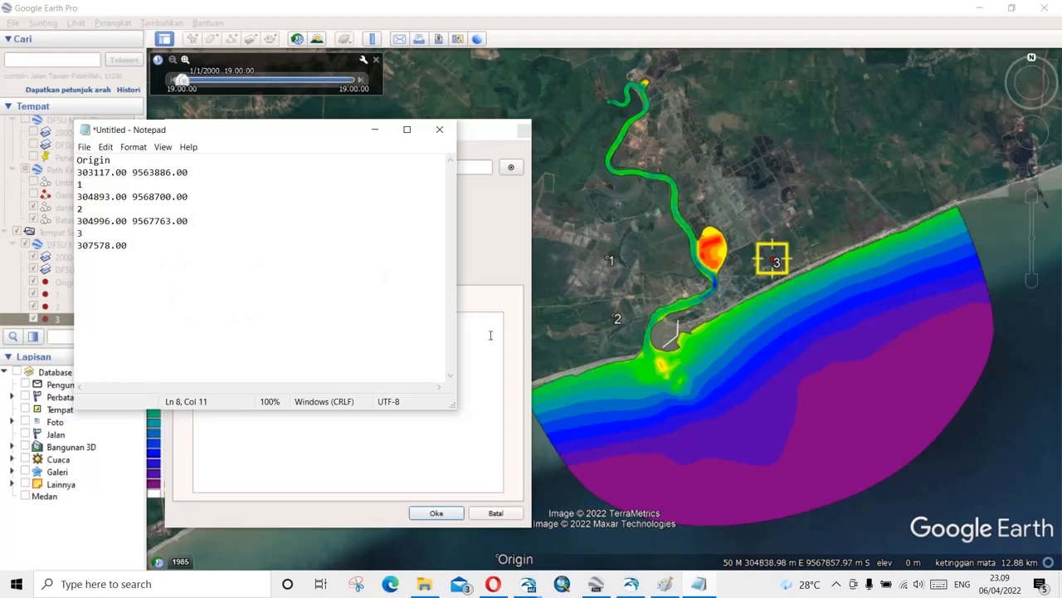
pyautogui.click(490, 335)
pyautogui.click(328, 237)
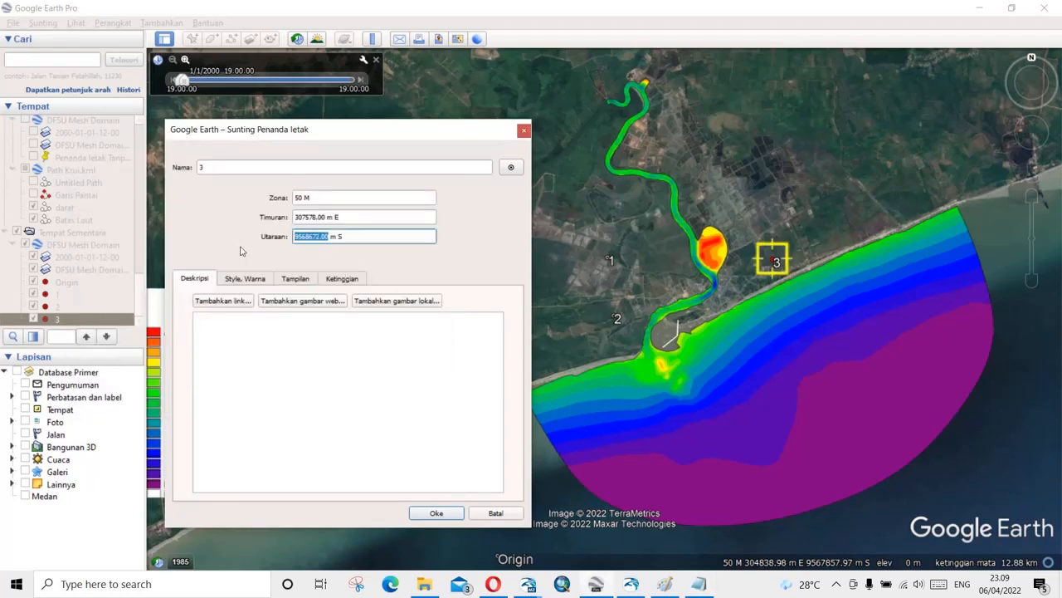
pyautogui.click(697, 586)
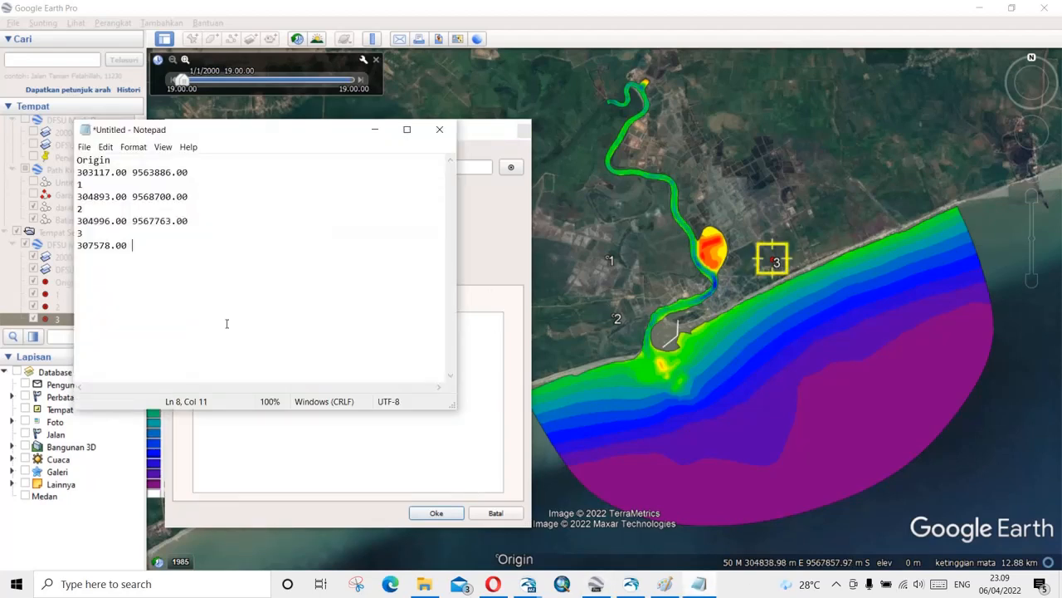
pyautogui.click(435, 512)
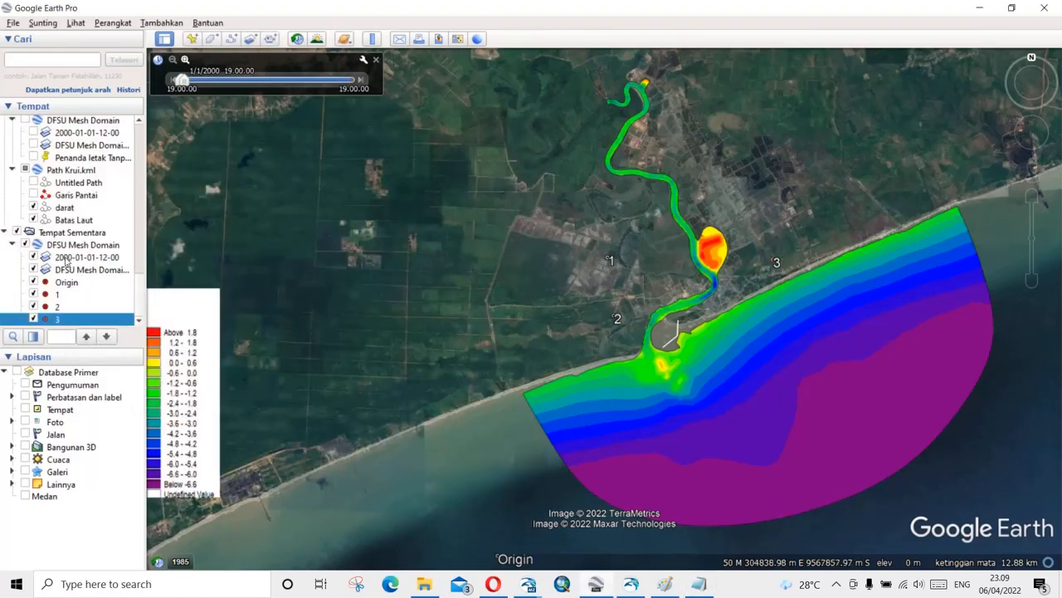
pyautogui.click(25, 245)
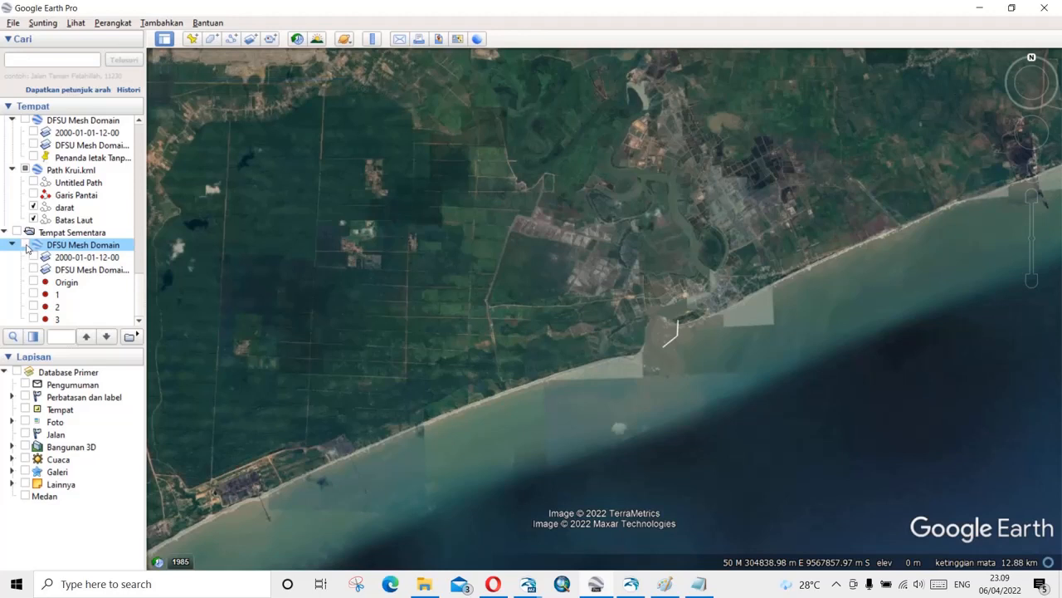
pyautogui.click(25, 244)
pyautogui.click(33, 258)
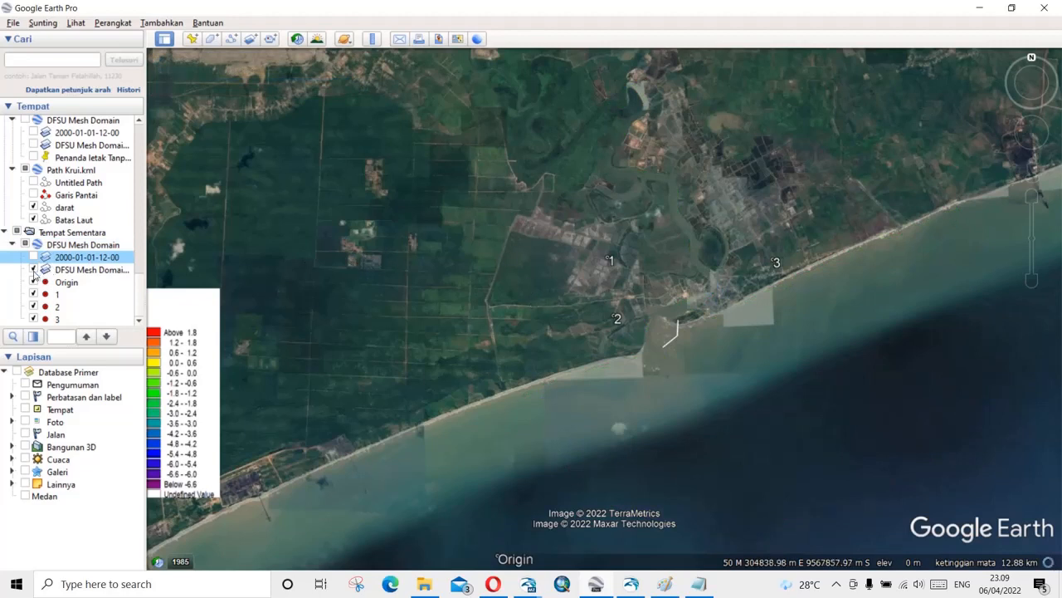
pyautogui.click(33, 270)
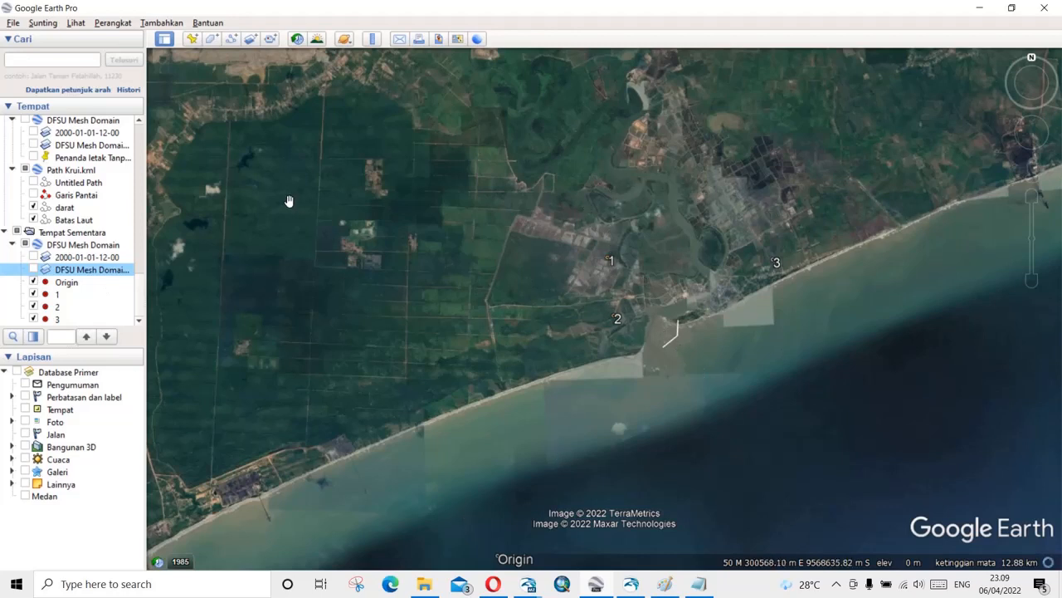
# Reset the orientation of the map view.
pyautogui.click(77, 24)
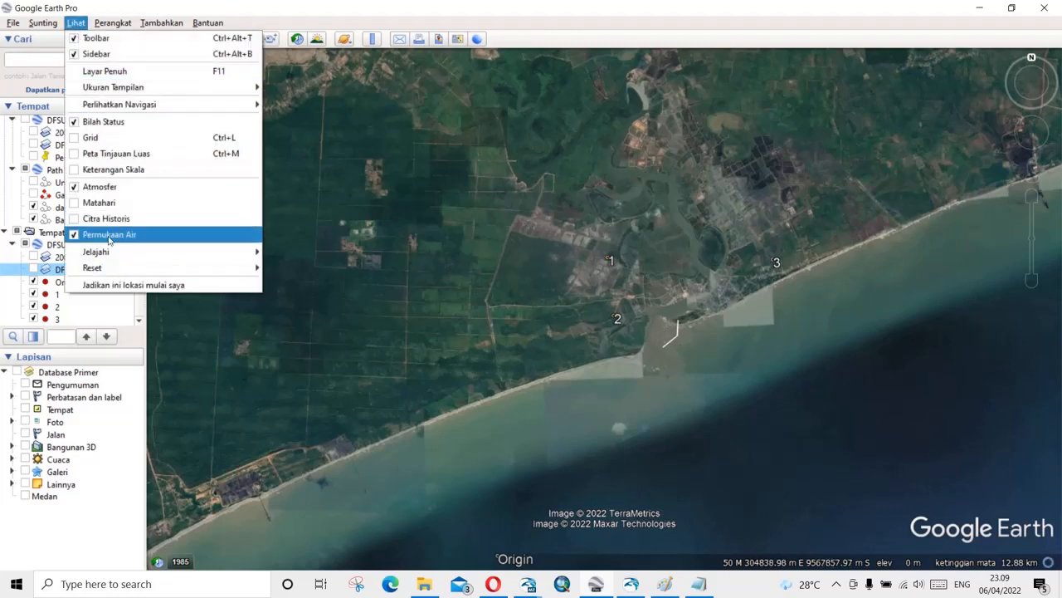
pyautogui.moveTo(142, 269)
pyautogui.click(311, 300)
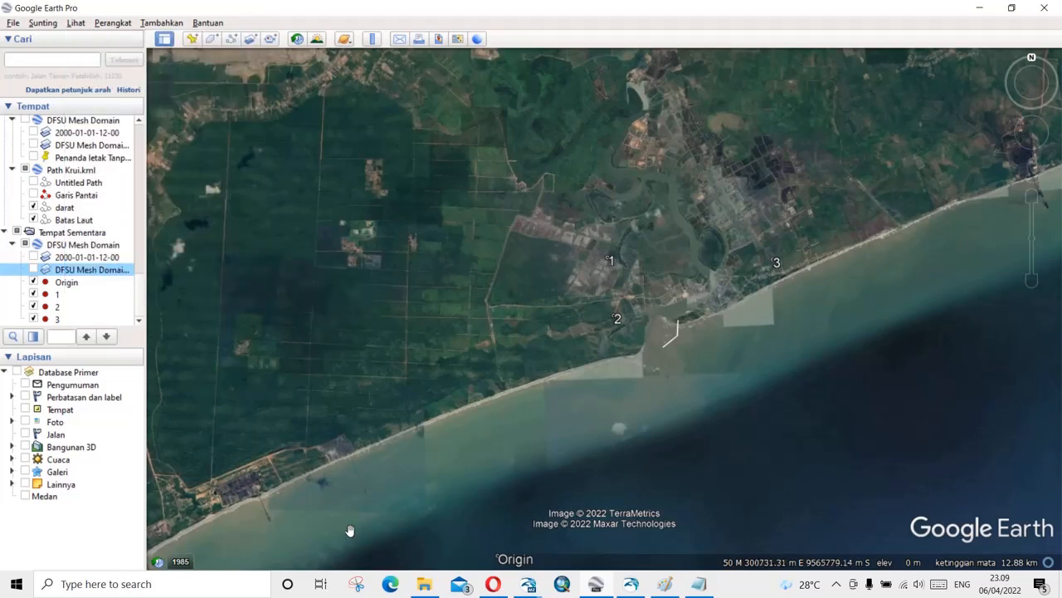
# Capture a rectangular snip of the map with Snipping Tool, covering Origin, placemarks 1 to 3 and the breakwater.
pyautogui.click(356, 584)
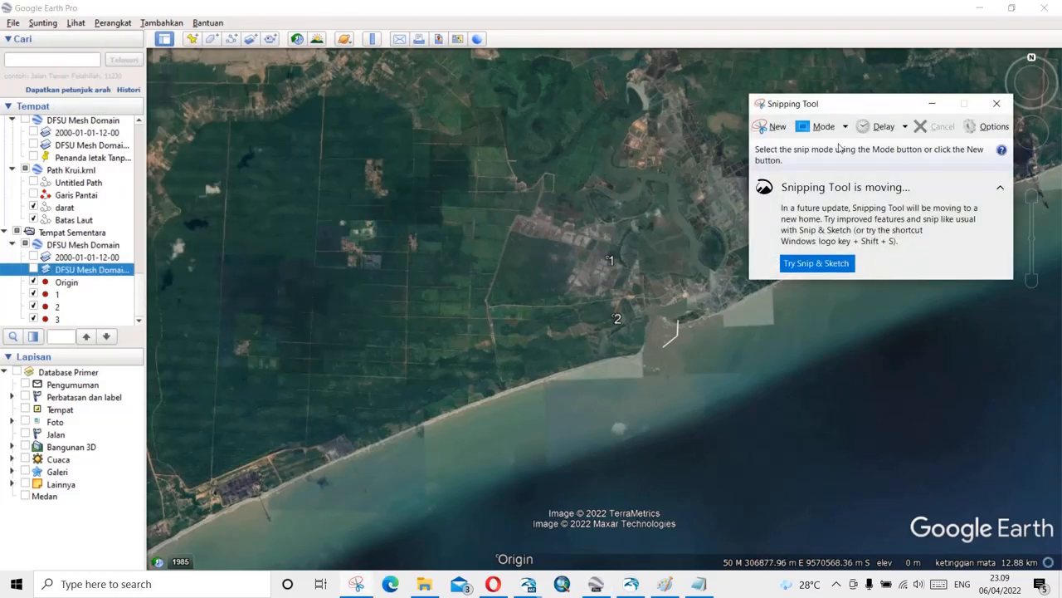
pyautogui.click(777, 127)
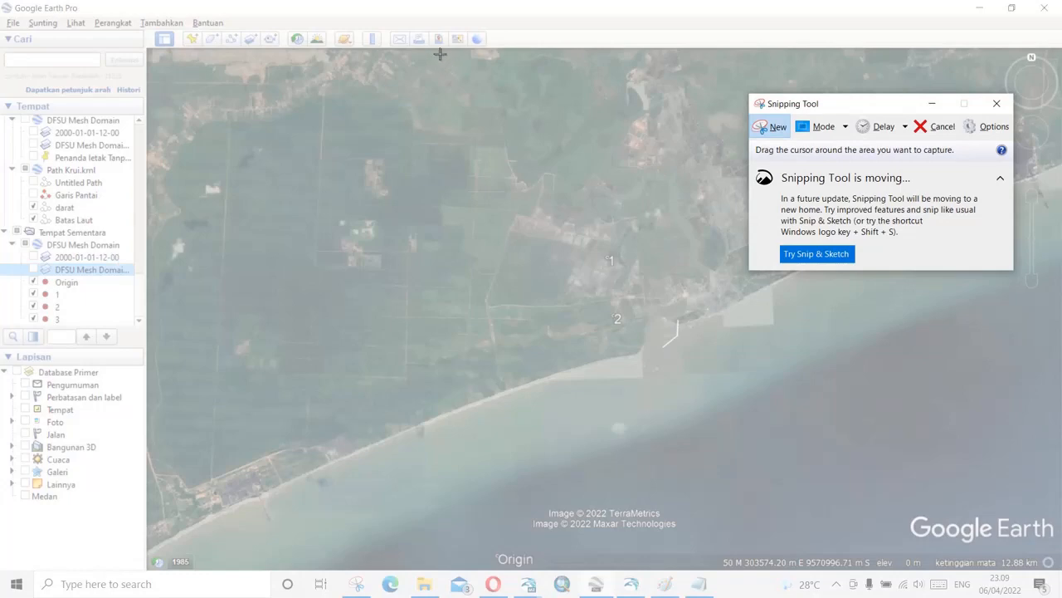
pyautogui.moveTo(439, 49); pyautogui.dragTo(1059, 572)
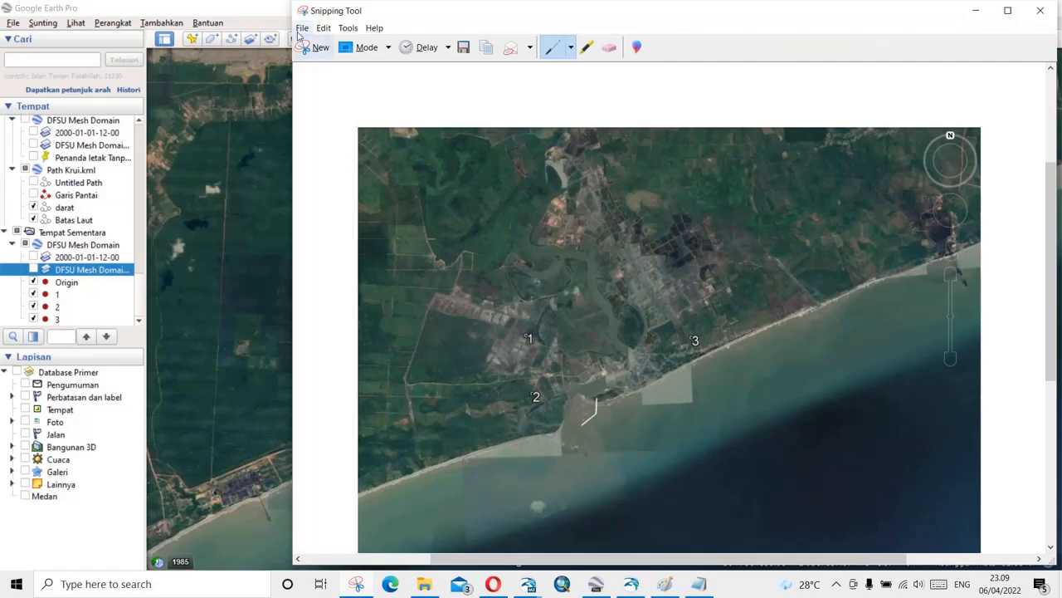
# Save the snip as Background.JPG in Documents > ActivePresenter > KINTAP MIKE 21 > MODEL MIKE 21-3 and close Snipping Tool.
pyautogui.click(303, 28)
pyautogui.click(319, 57)
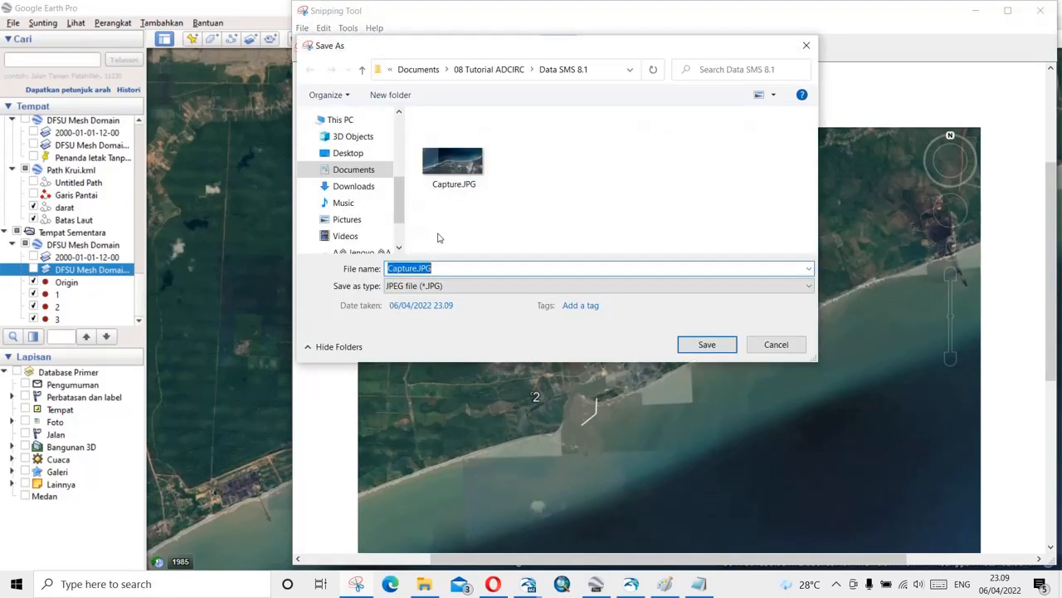
pyautogui.click(362, 170)
pyautogui.scroll(-5, 476, 201)
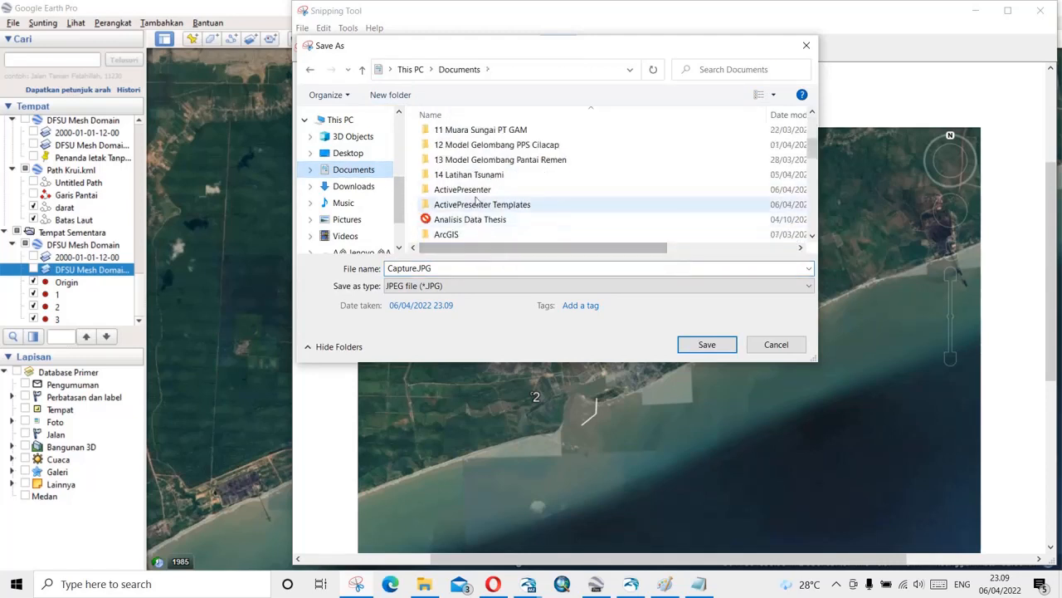
pyautogui.doubleClick(462, 189)
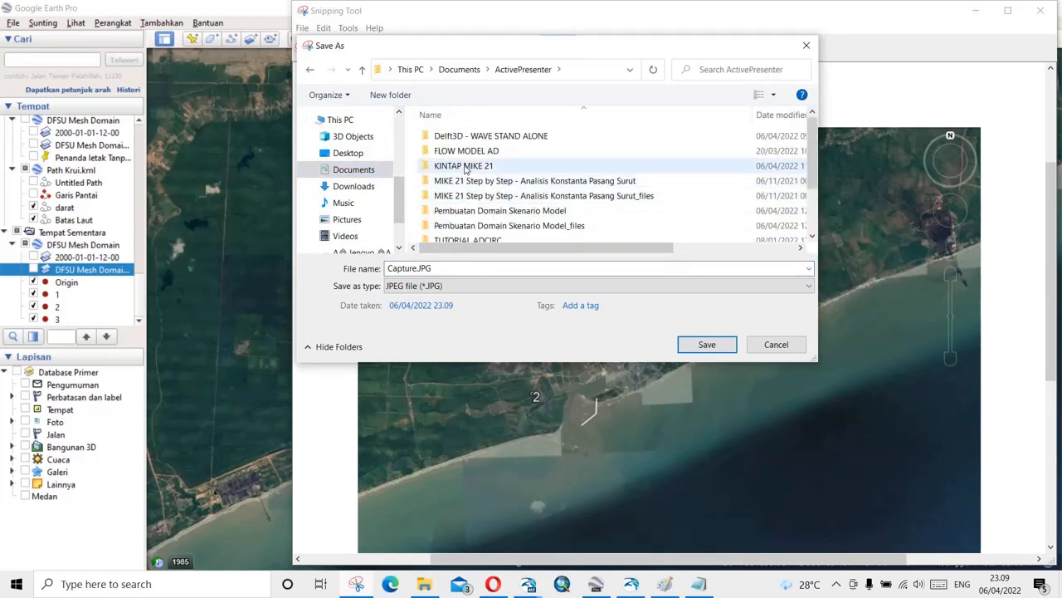
pyautogui.doubleClick(466, 167)
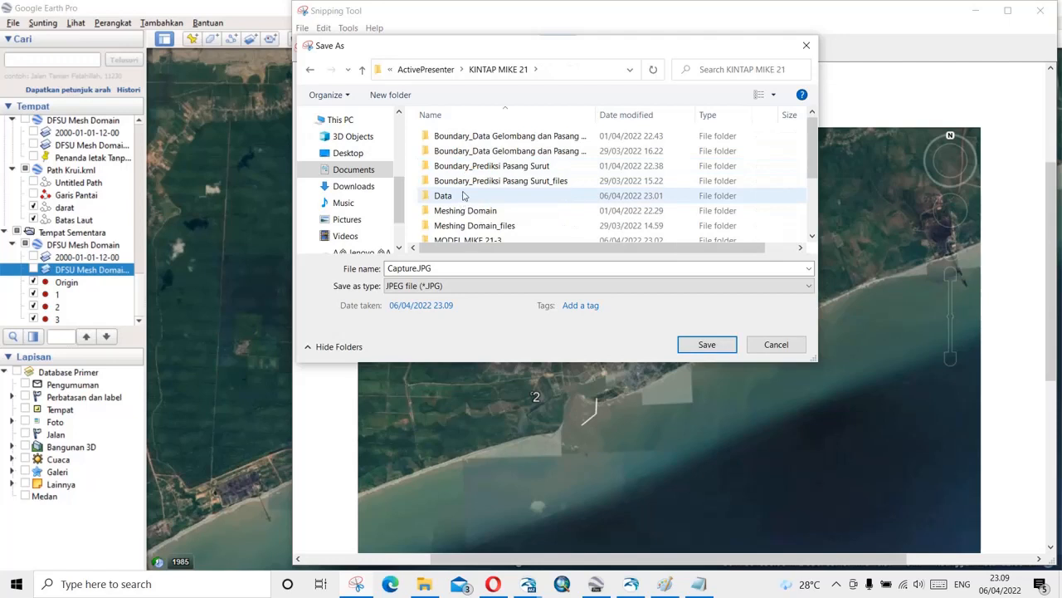
pyautogui.scroll(-1, 462, 204)
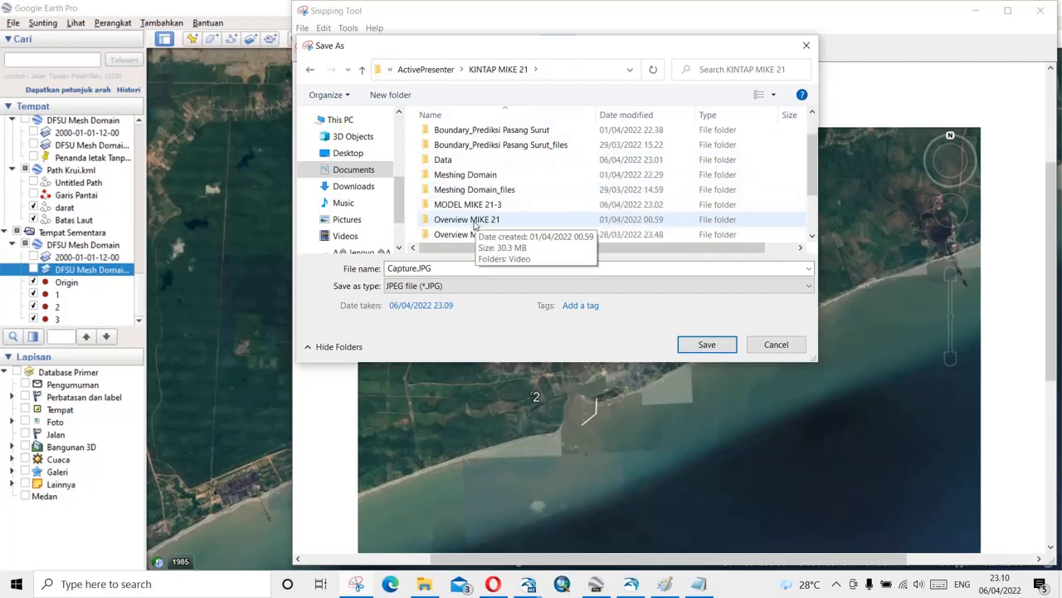
pyautogui.doubleClick(440, 213)
pyautogui.click(417, 269)
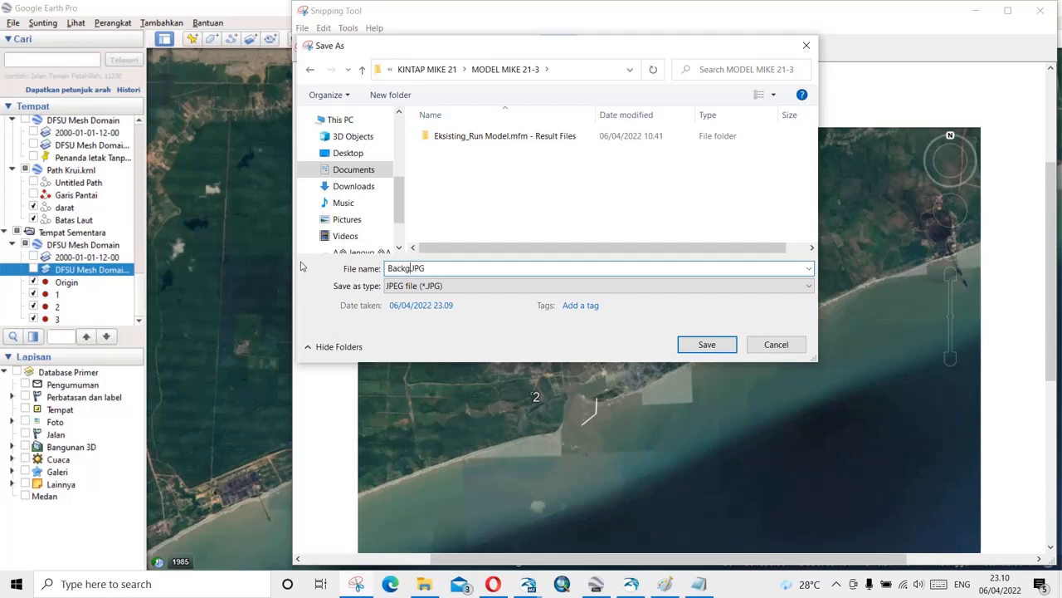
pyautogui.write('Background')
pyautogui.press('Return')
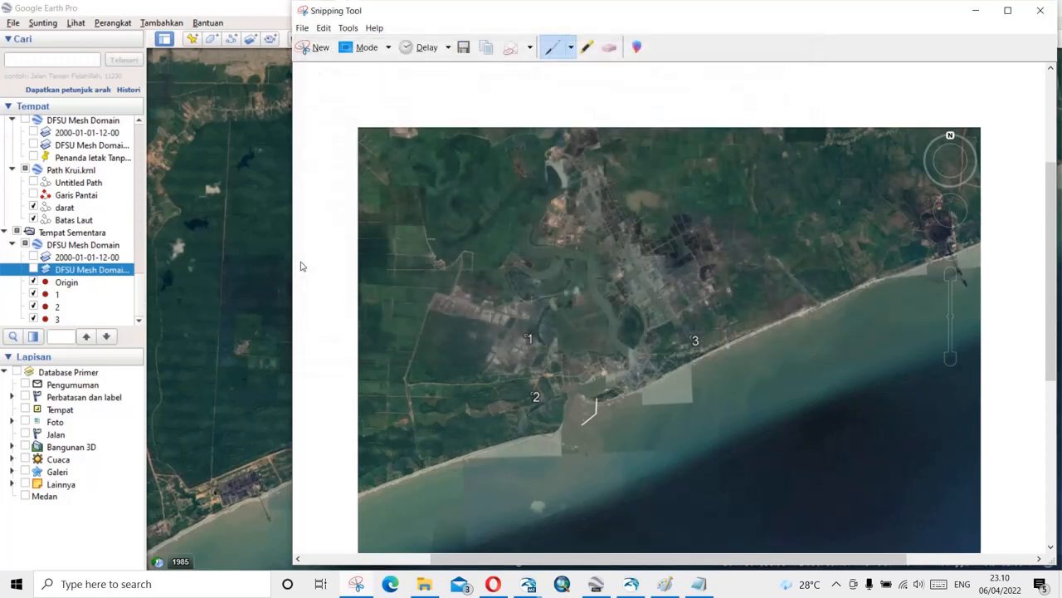
pyautogui.click(1041, 11)
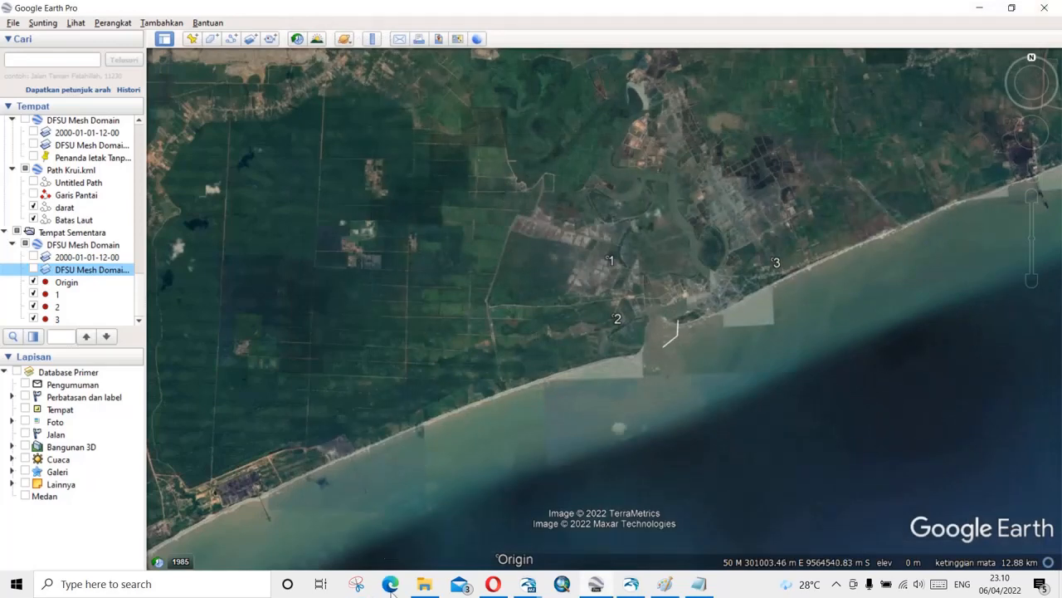
# Switch to File Explorer and open Background.JPG from the MODEL MIKE 21-3 folder in Paint.
pyautogui.click(424, 584)
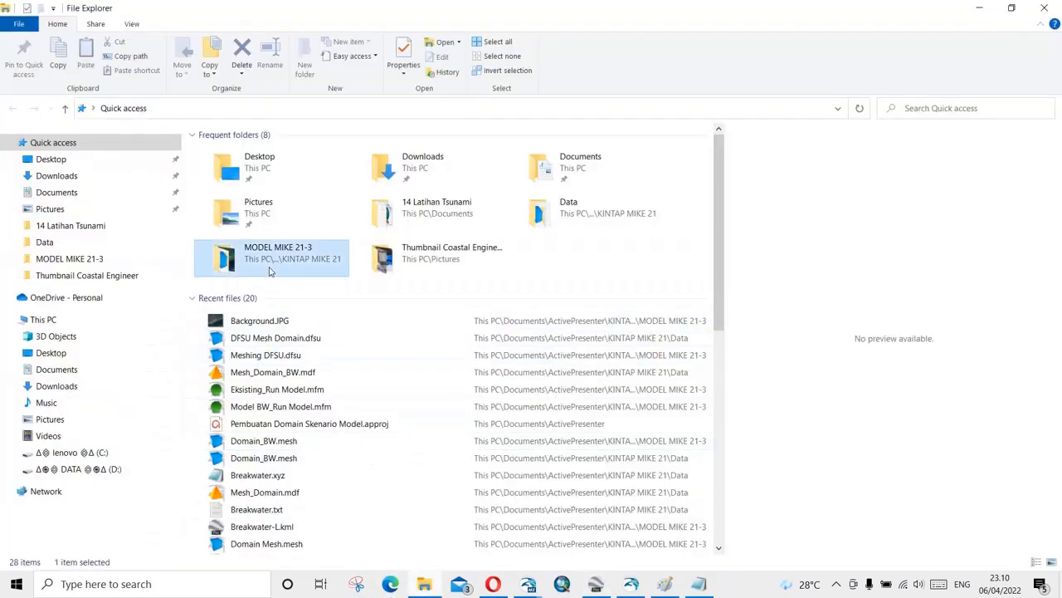
pyautogui.doubleClick(276, 274)
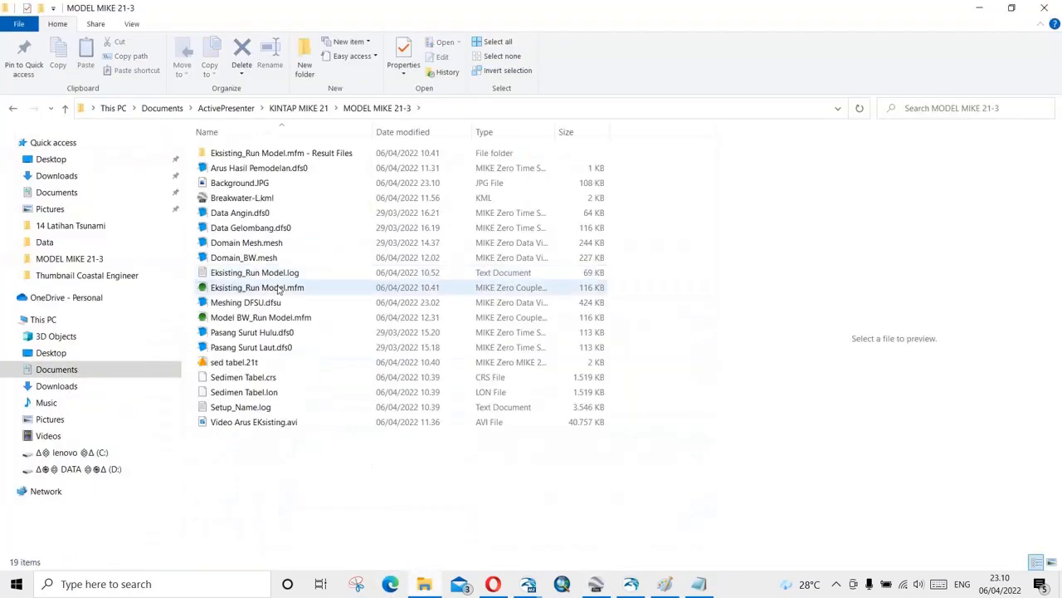
pyautogui.click(239, 183)
pyautogui.rightClick(239, 184)
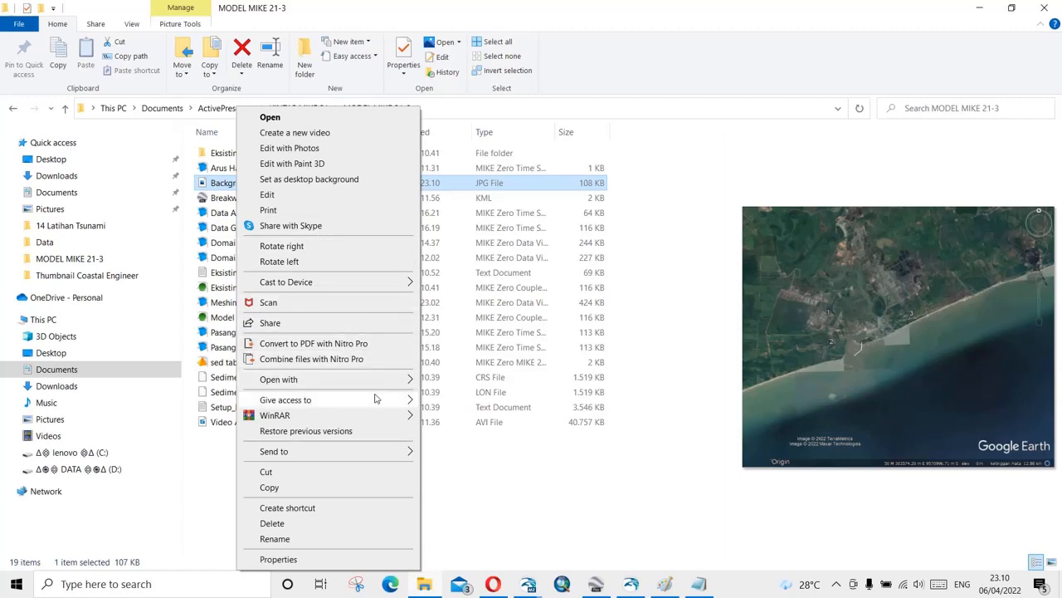
pyautogui.moveTo(390, 380)
pyautogui.click(445, 380)
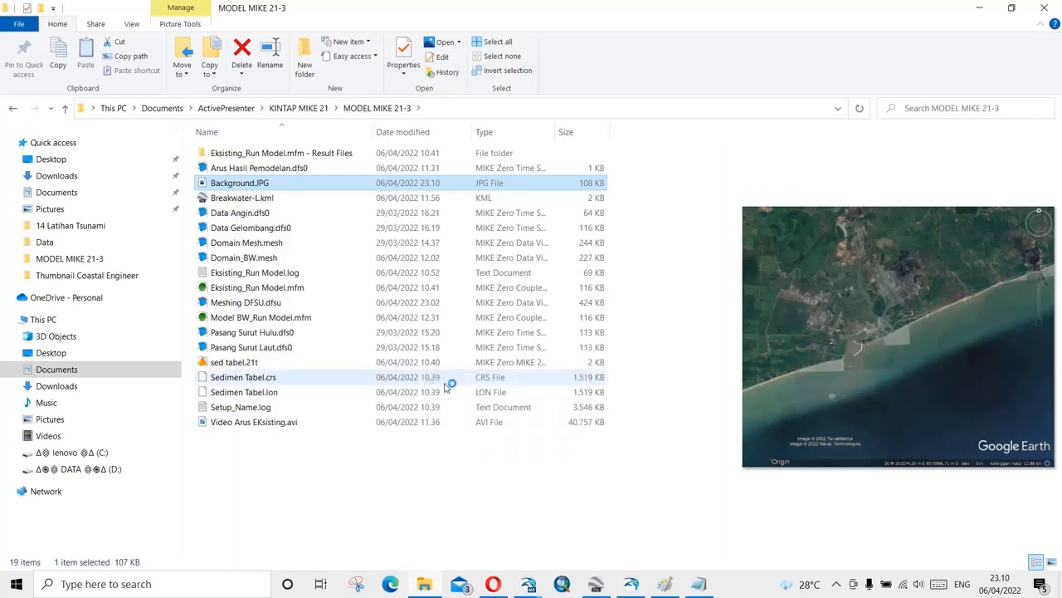
# Save the picture as the 24-bit bitmap Background.bmp in Documents > ActivePresenter > KINTAP MIKE 21 > MODEL MIKE 21-3 and close Paint.
pyautogui.click(18, 23)
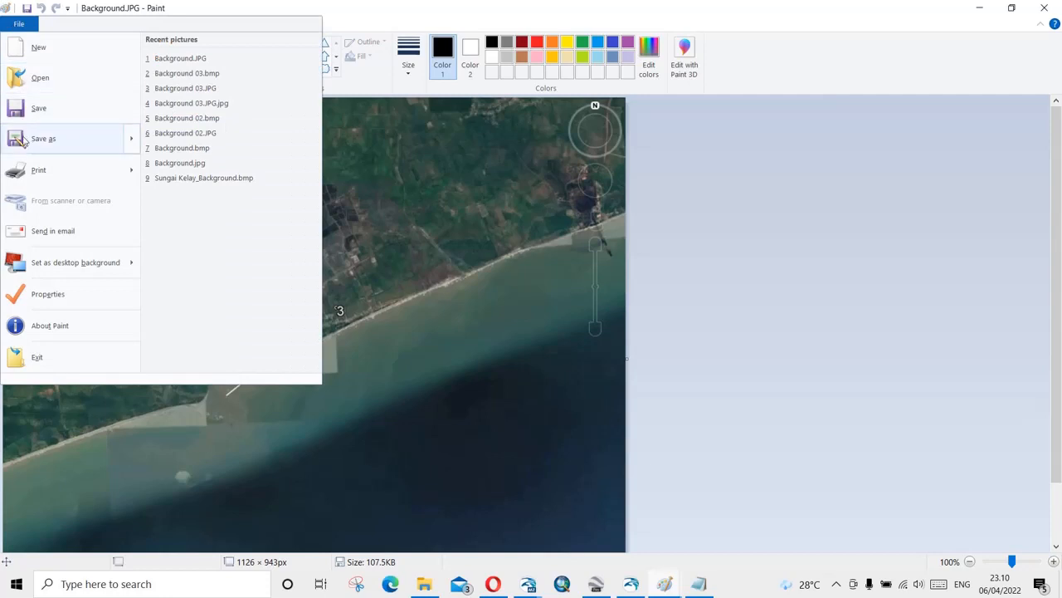
pyautogui.moveTo(135, 141)
pyautogui.click(184, 132)
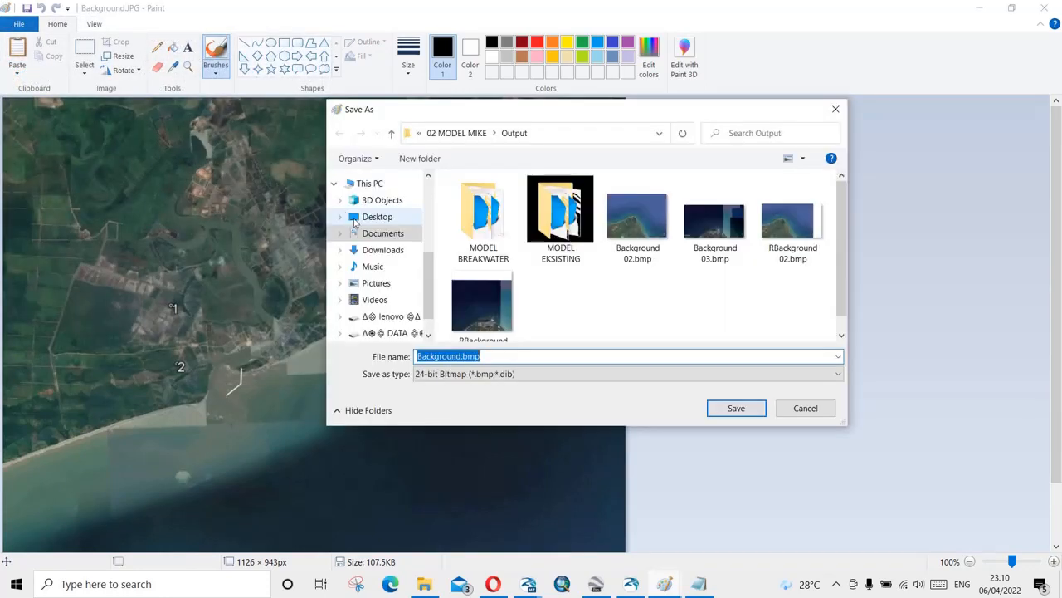
pyautogui.click(383, 233)
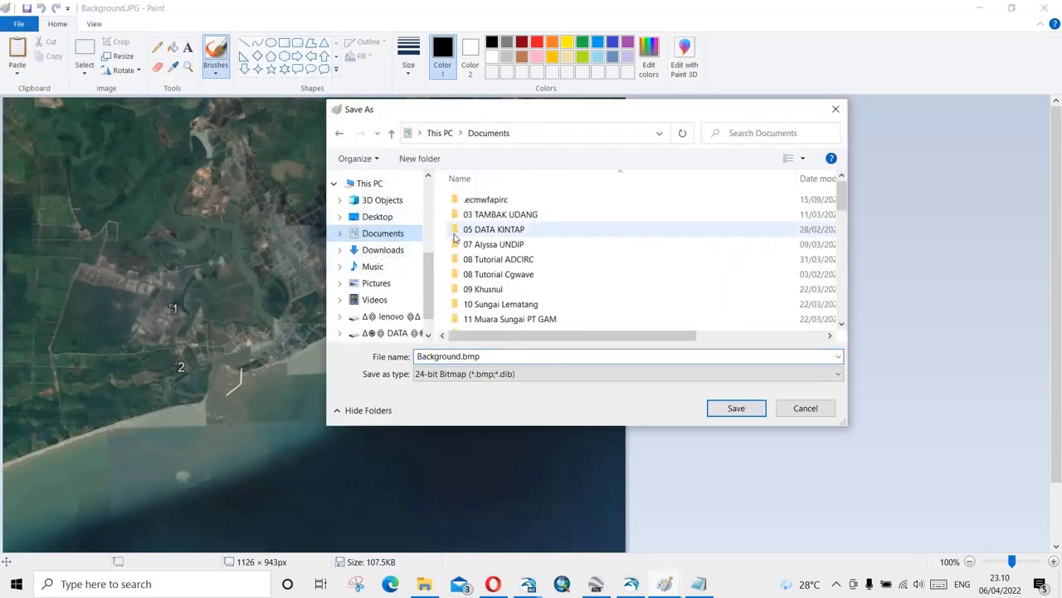
pyautogui.scroll(-3, 485, 282)
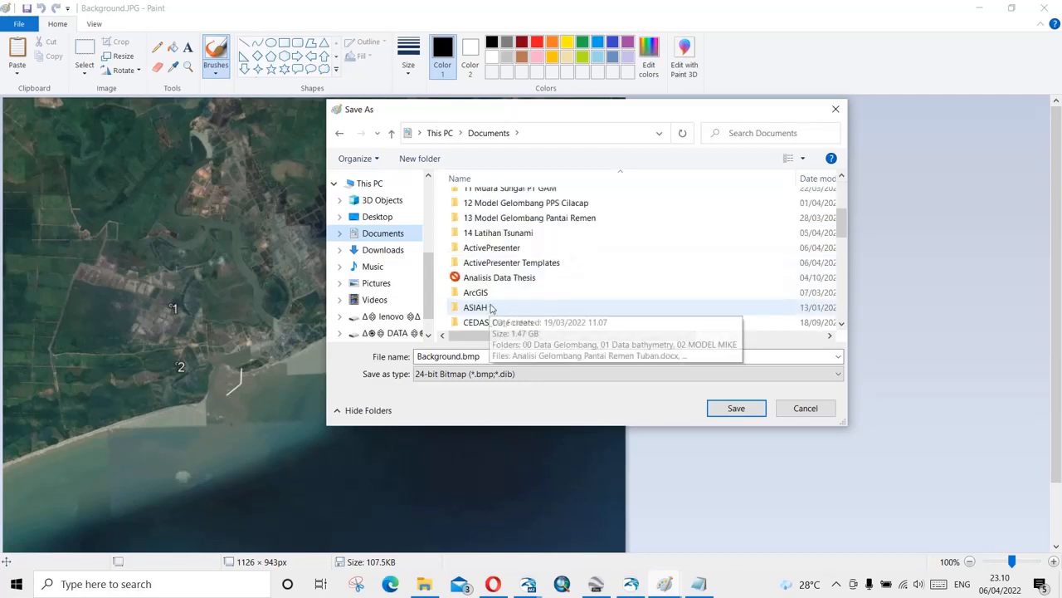
pyautogui.doubleClick(494, 251)
pyautogui.click(496, 232)
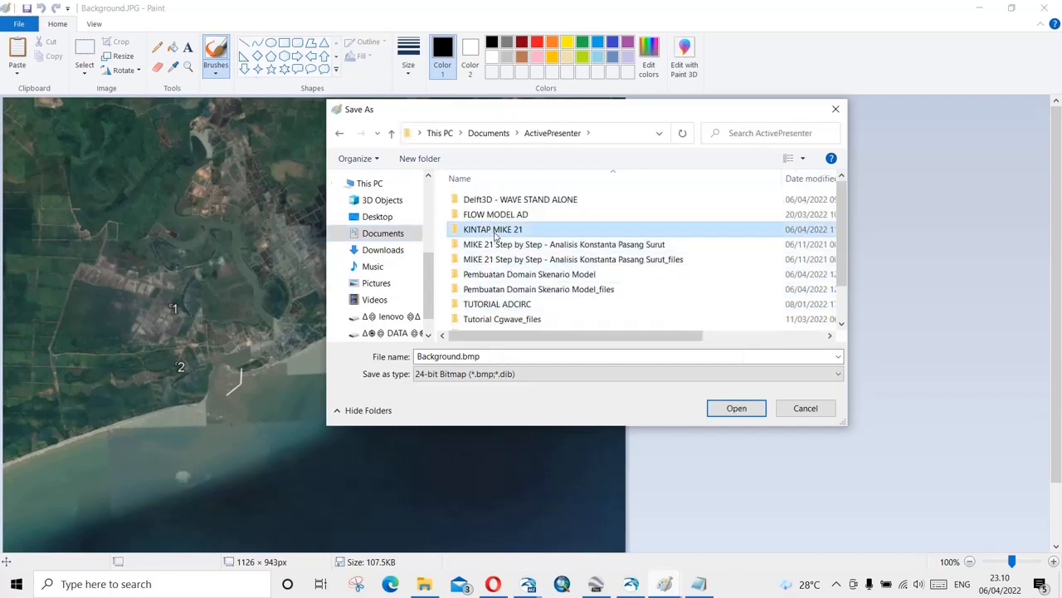
pyautogui.doubleClick(496, 231)
pyautogui.doubleClick(508, 302)
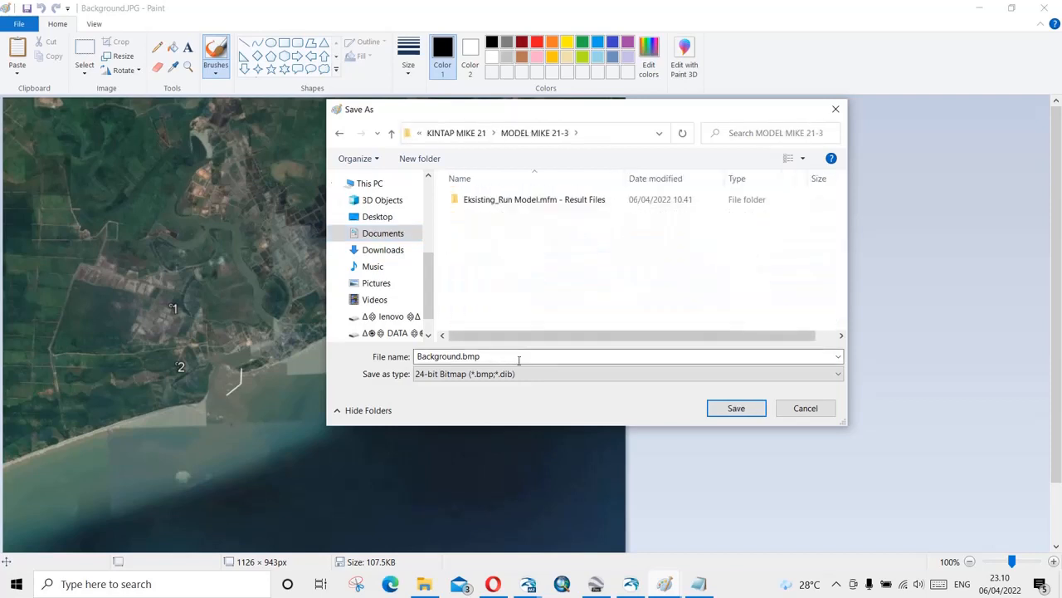
pyautogui.click(747, 410)
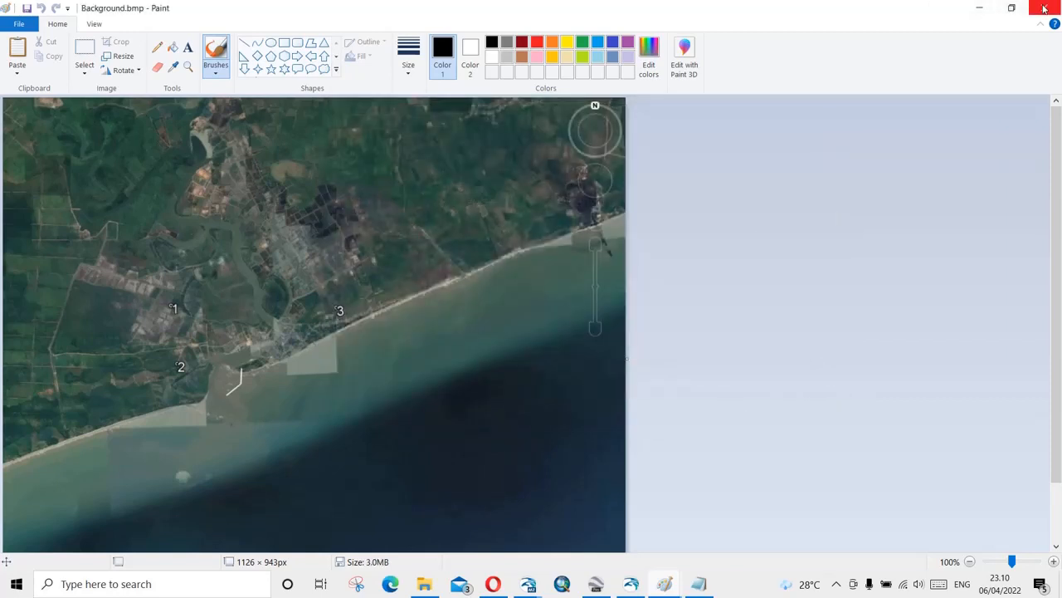
pyautogui.click(1044, 8)
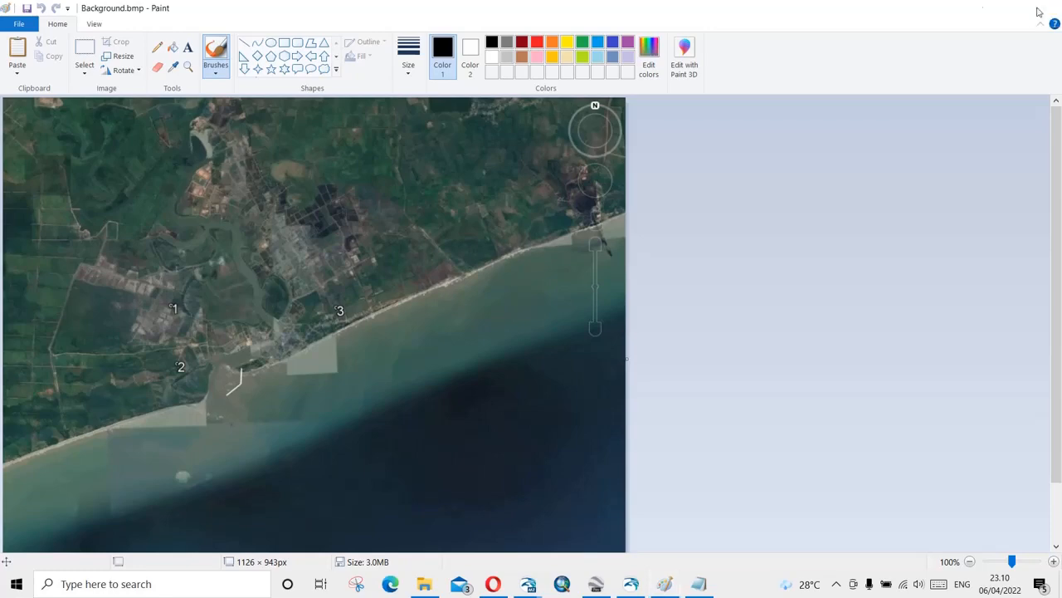
# Search Windows for "image", launch Image Rectifier and maximize its window.
pyautogui.click(142, 585)
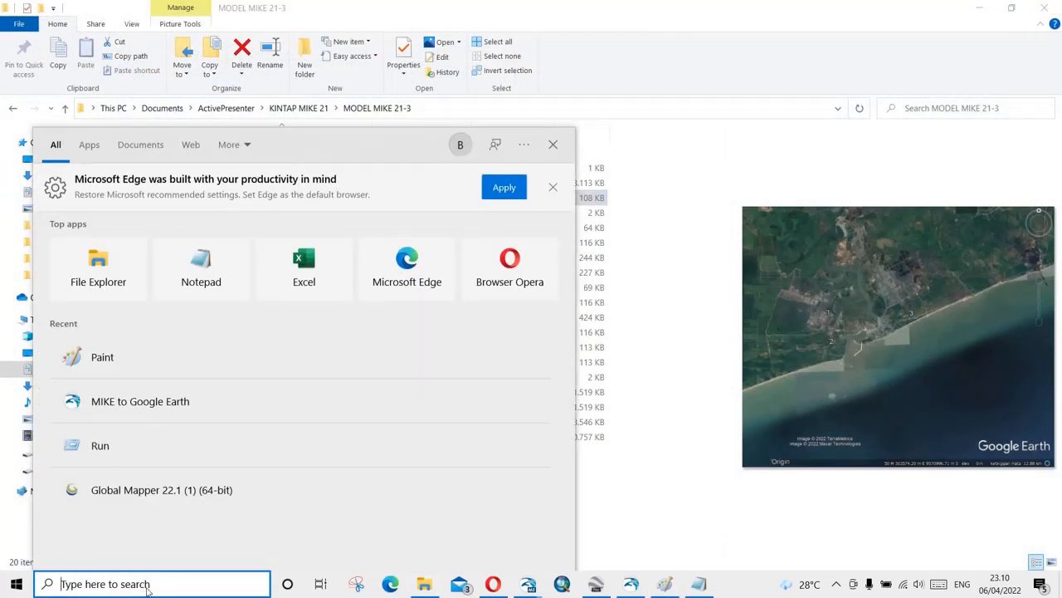
pyautogui.write('ima')
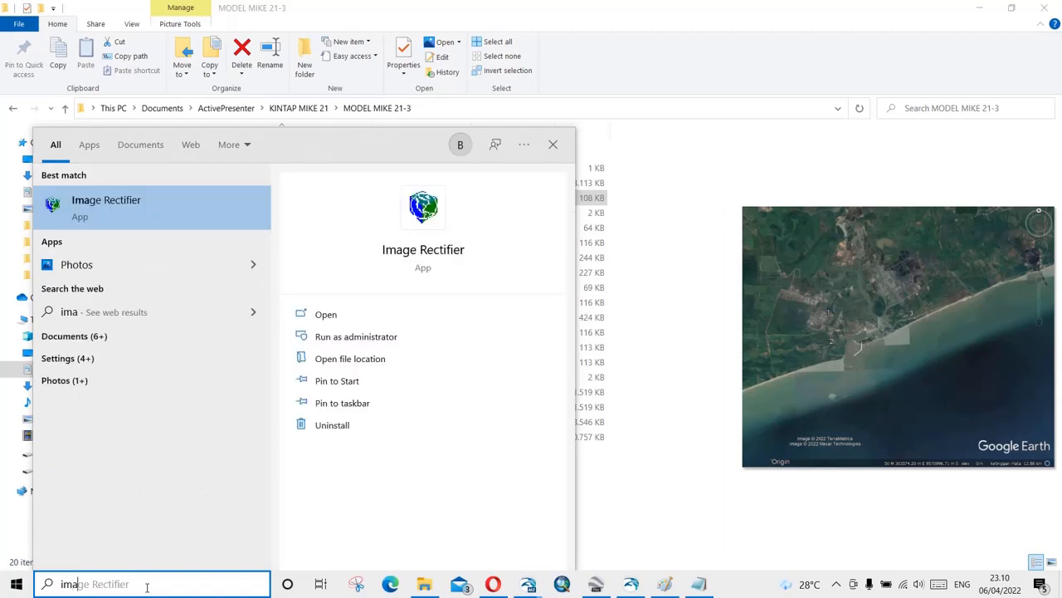
pyautogui.write('ge')
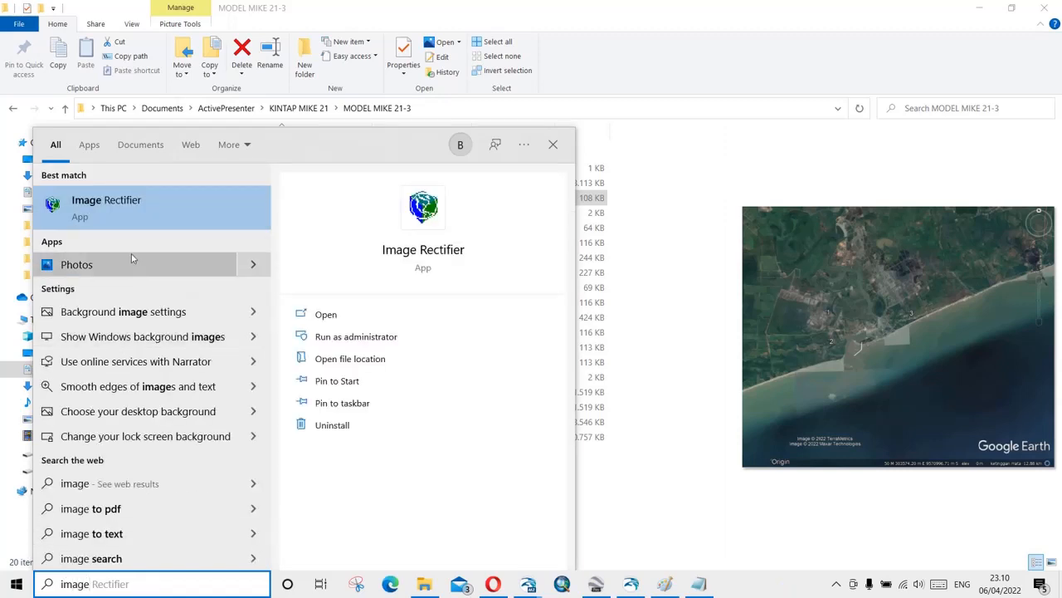
pyautogui.click(94, 214)
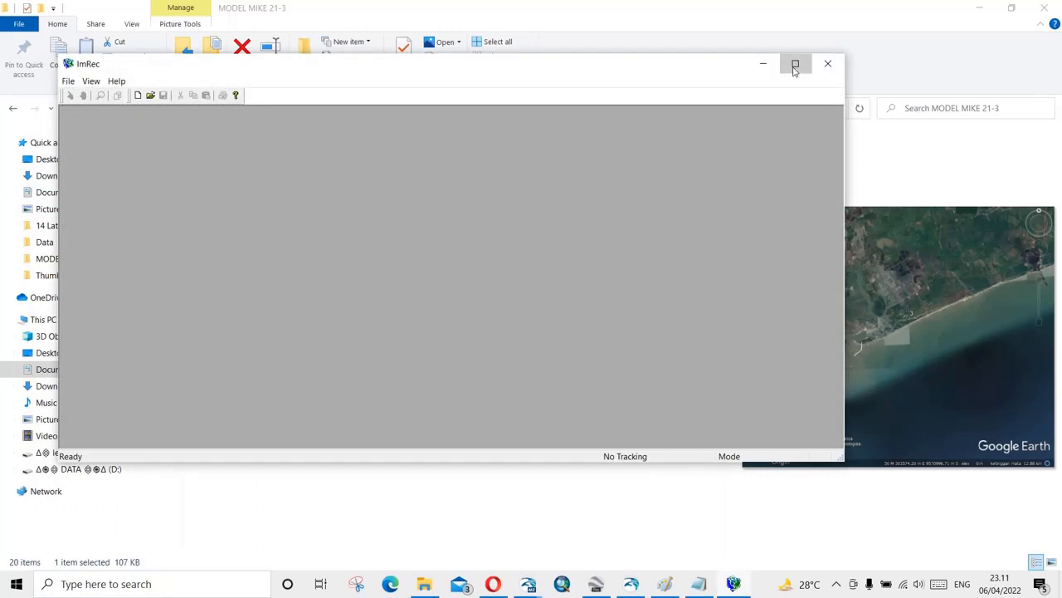
pyautogui.click(795, 63)
# Open Background.bmp from the KINTAP MIKE 21 > MODEL MIKE 21-3 folder in Image Rectifier.
pyautogui.click(92, 37)
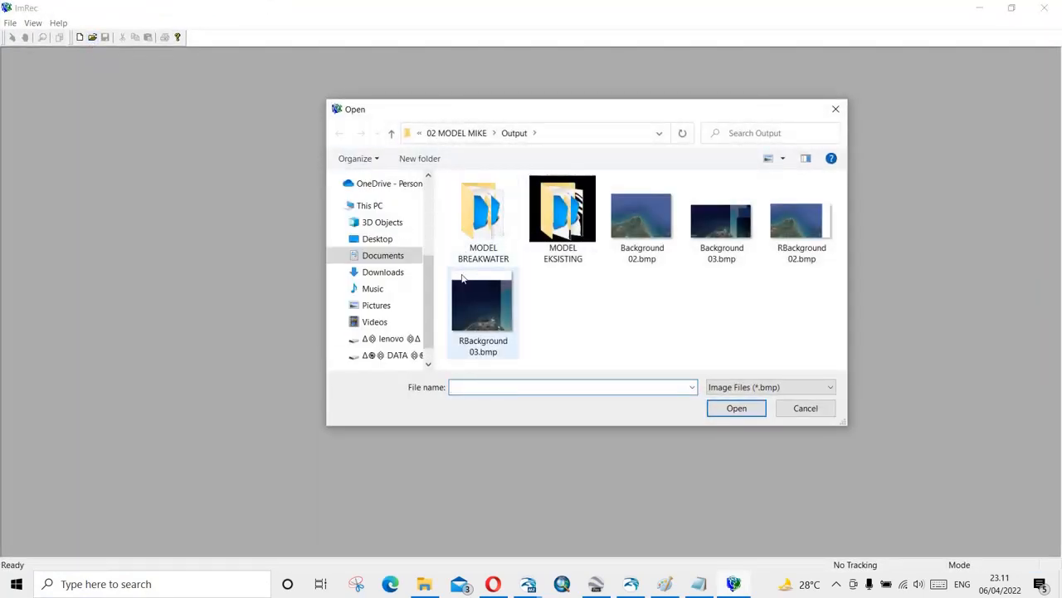
pyautogui.click(383, 257)
pyautogui.scroll(-2, 498, 316)
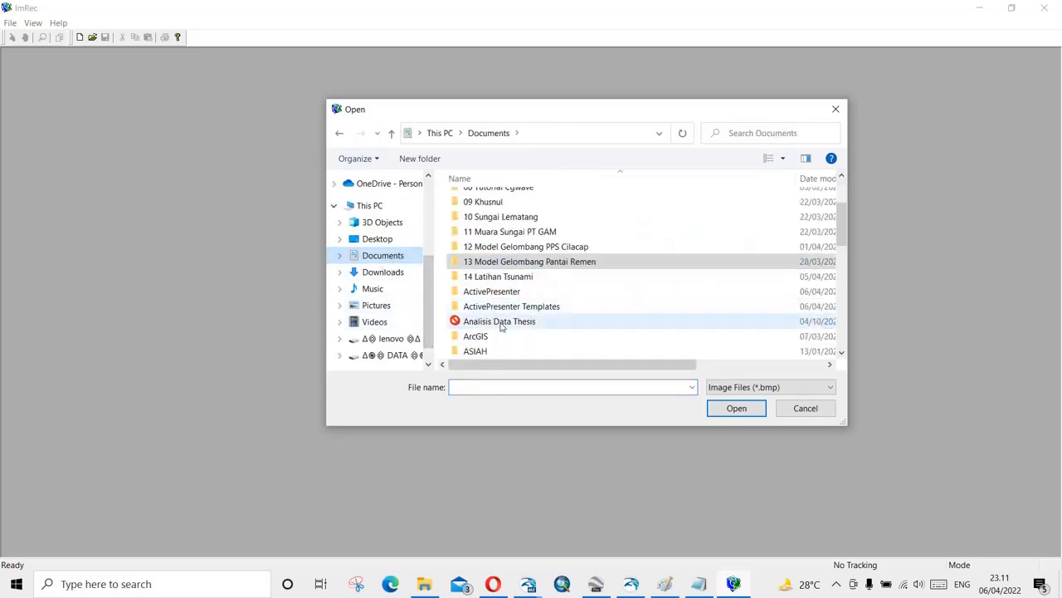
pyautogui.doubleClick(491, 289)
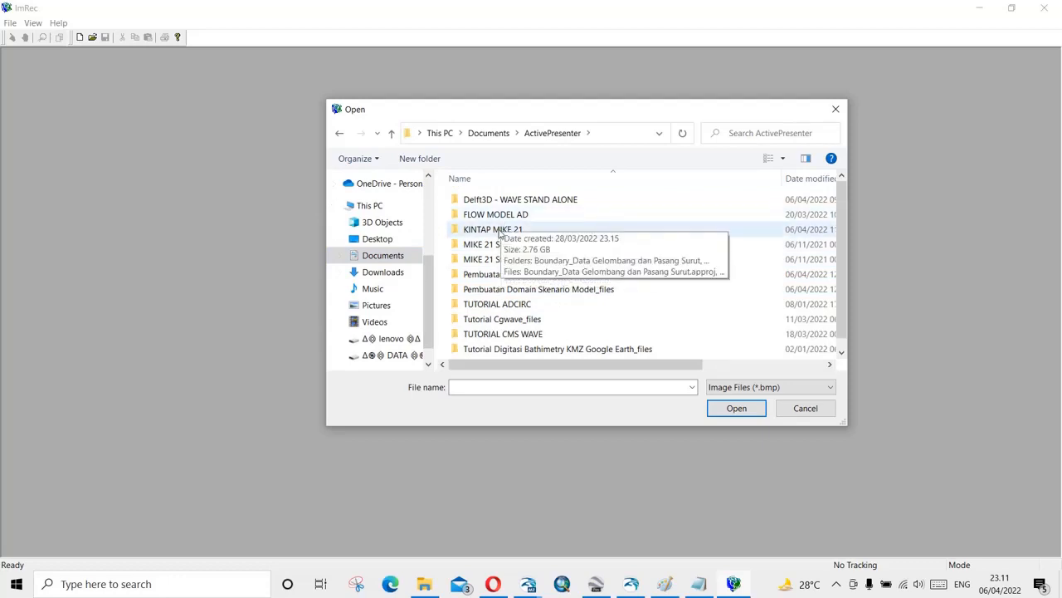
pyautogui.doubleClick(499, 234)
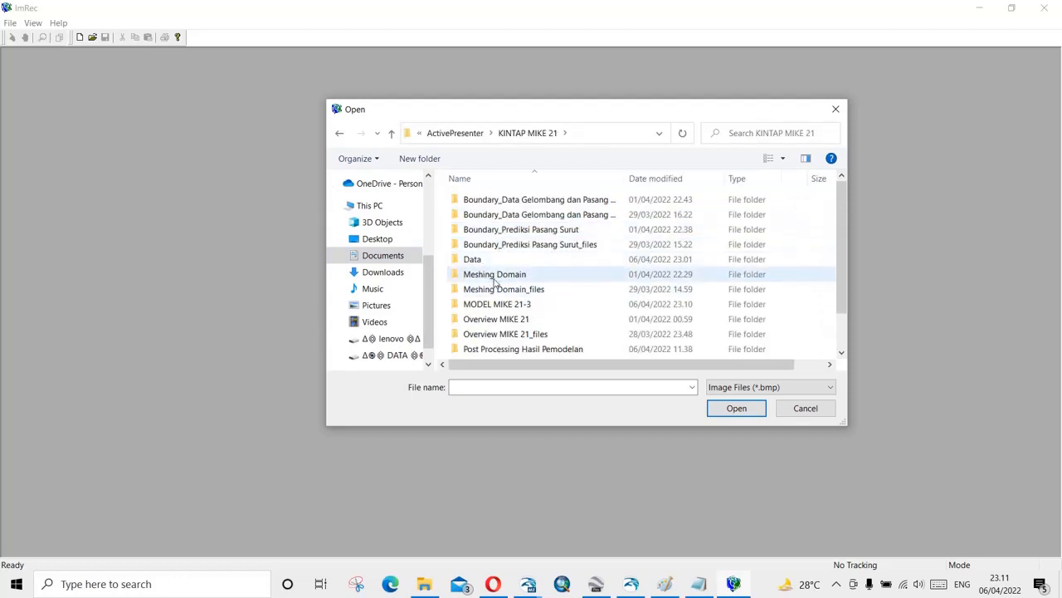
pyautogui.doubleClick(496, 306)
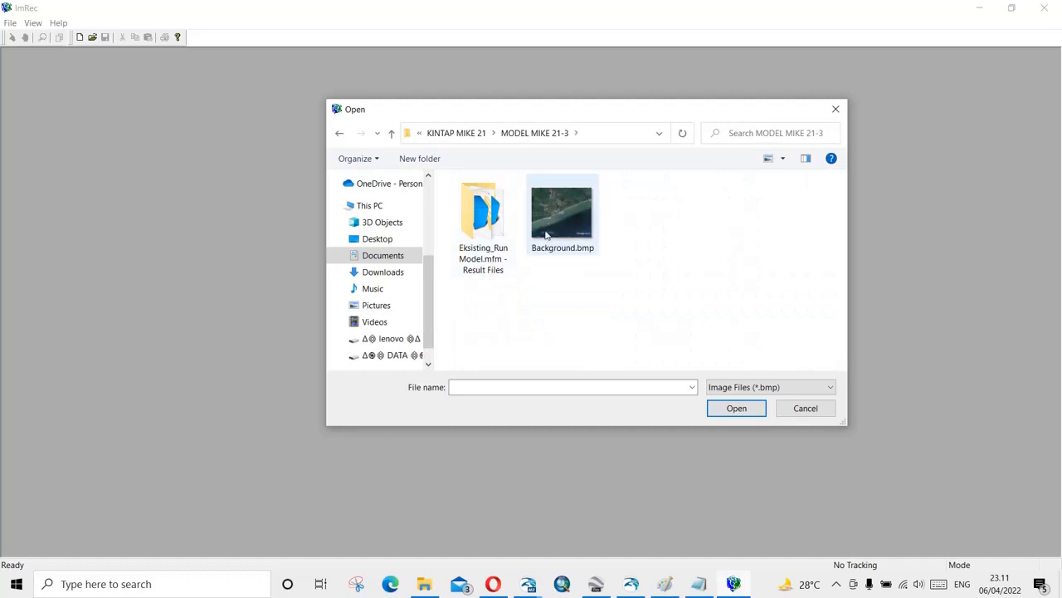
pyautogui.doubleClick(559, 218)
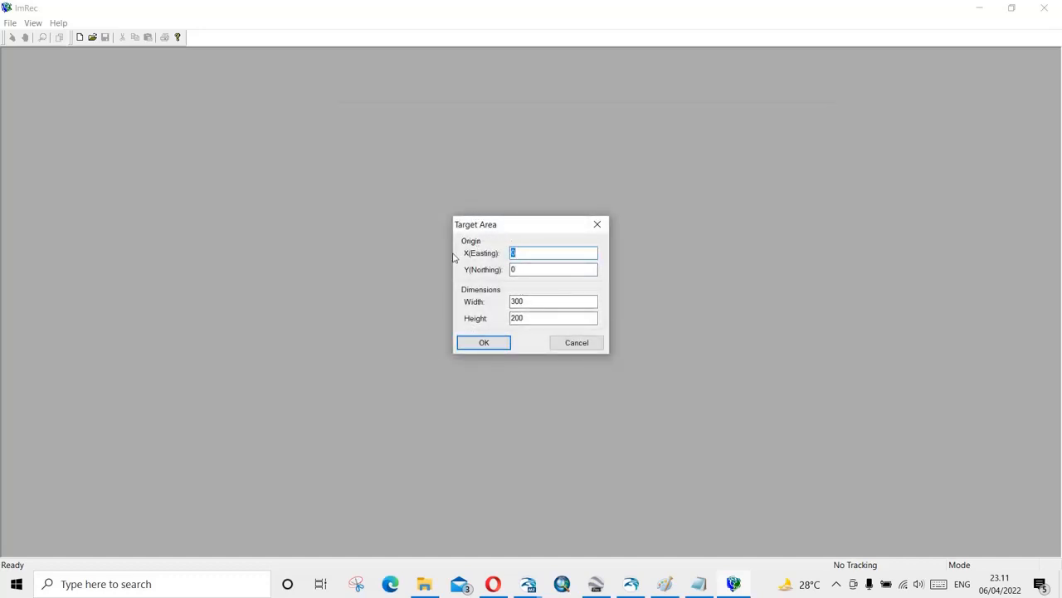
# Set the target area's origin to the Origin coordinates from the Notepad list, Easting 303117.00 and Northing 9563886.00.
pyautogui.click(697, 584)
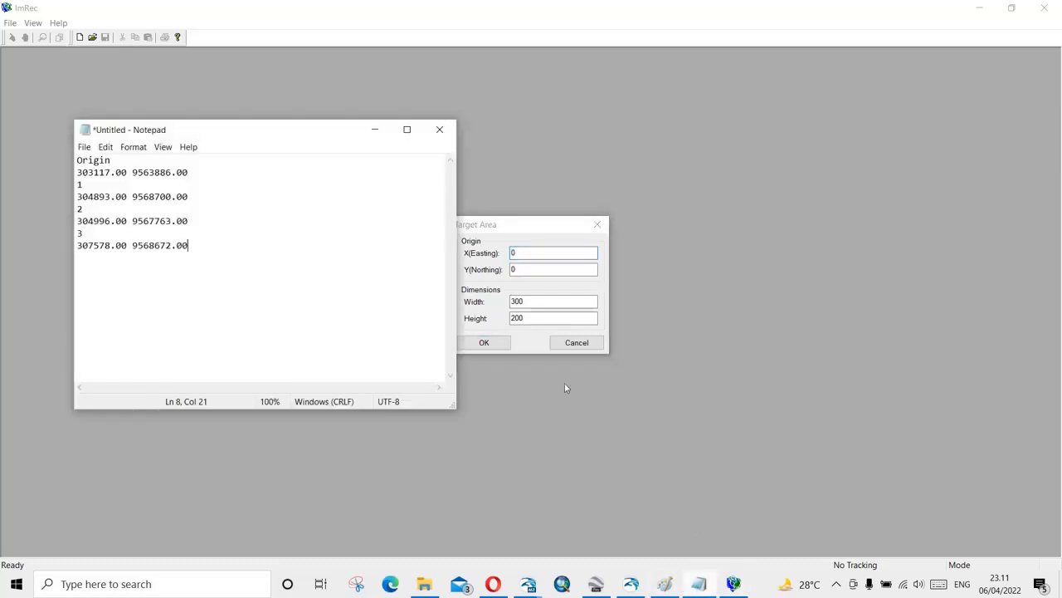
pyautogui.moveTo(77, 173); pyautogui.dragTo(127, 172)
pyautogui.hotkey('ctrl', 'c')
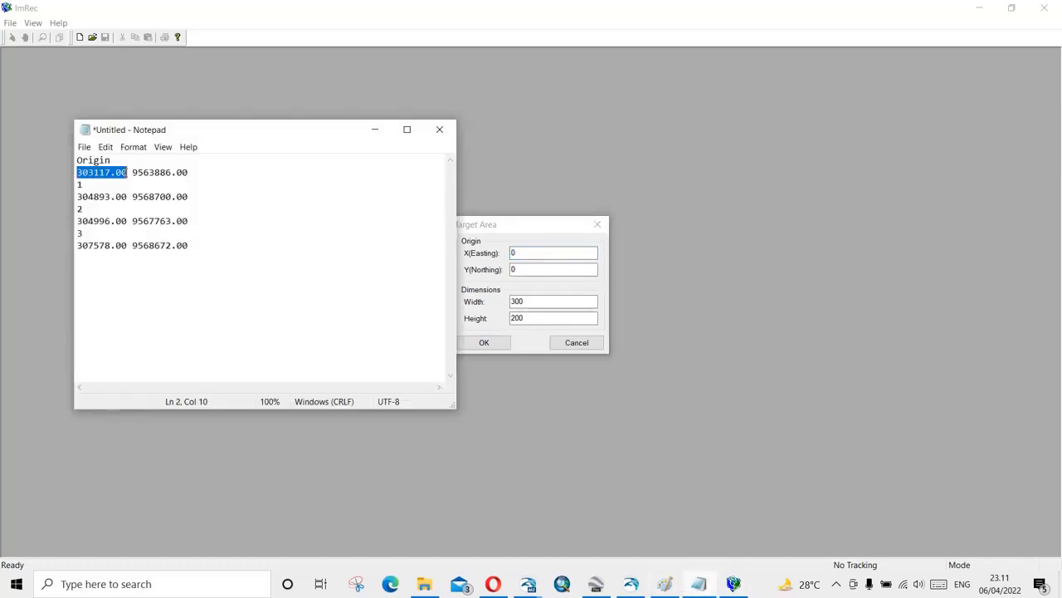
pyautogui.doubleClick(512, 253)
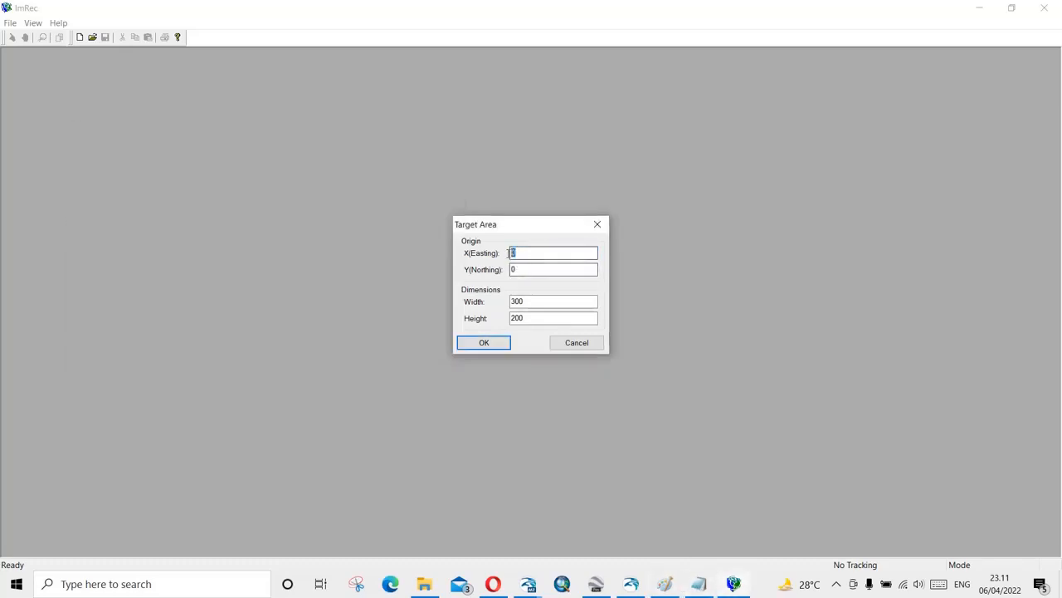
pyautogui.hotkey('ctrl', 'v')
pyautogui.click(700, 585)
pyautogui.moveTo(132, 173); pyautogui.dragTo(217, 171)
pyautogui.hotkey('ctrl', 'c')
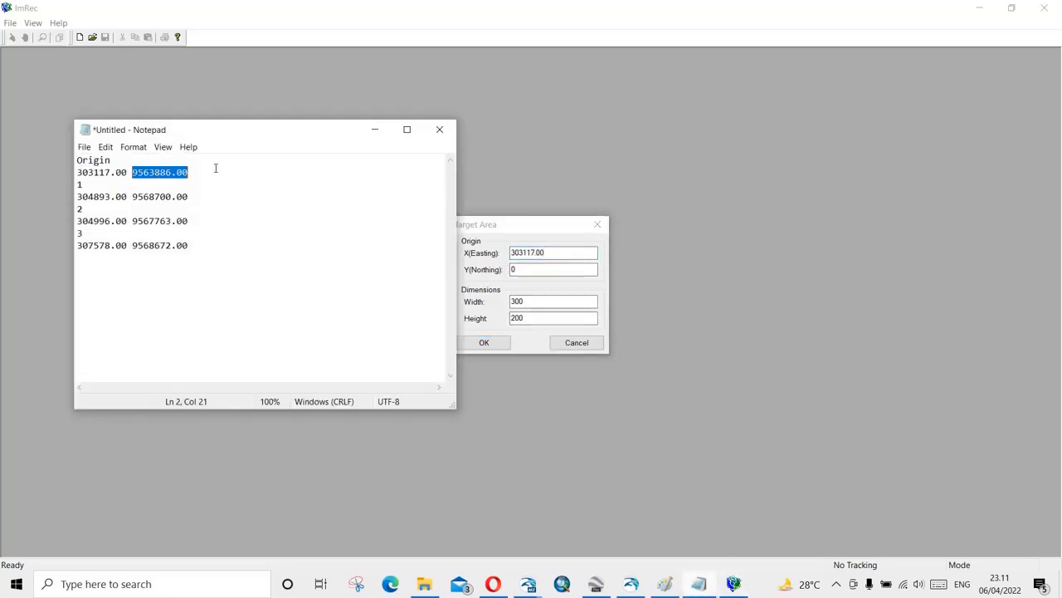
pyautogui.doubleClick(512, 270)
pyautogui.hotkey('ctrl', 'v')
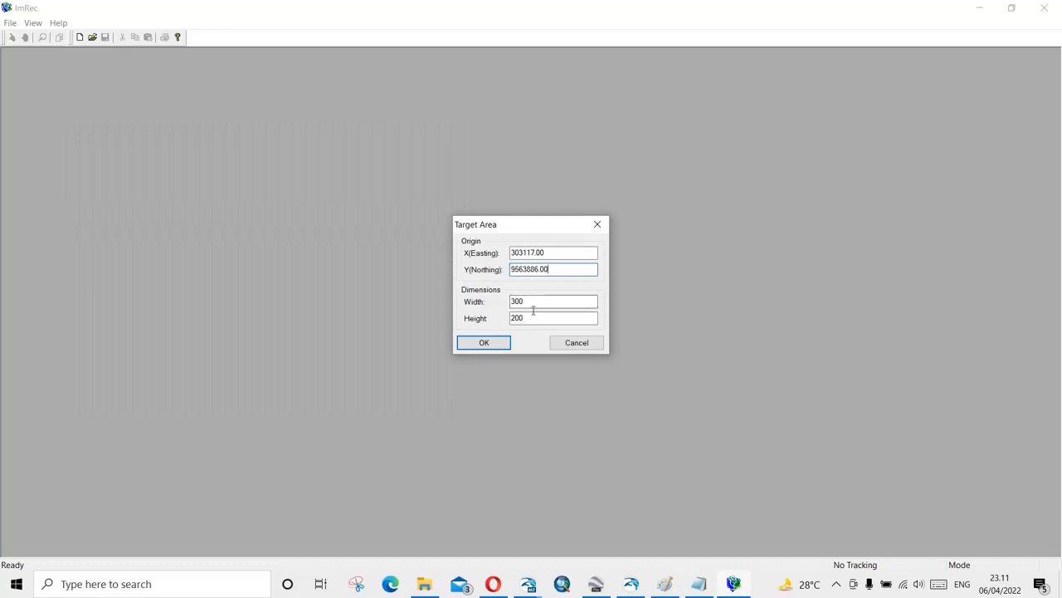
# Set the target area's dimensions to width 8700 and height 8000 and accept them.
pyautogui.doubleClick(542, 303)
pyautogui.press('Left')
pyautogui.press('Left')
pyautogui.moveTo(530, 302); pyautogui.dragTo(424, 326)
pyautogui.write('8600')
pyautogui.moveTo(532, 319); pyautogui.dragTo(489, 322)
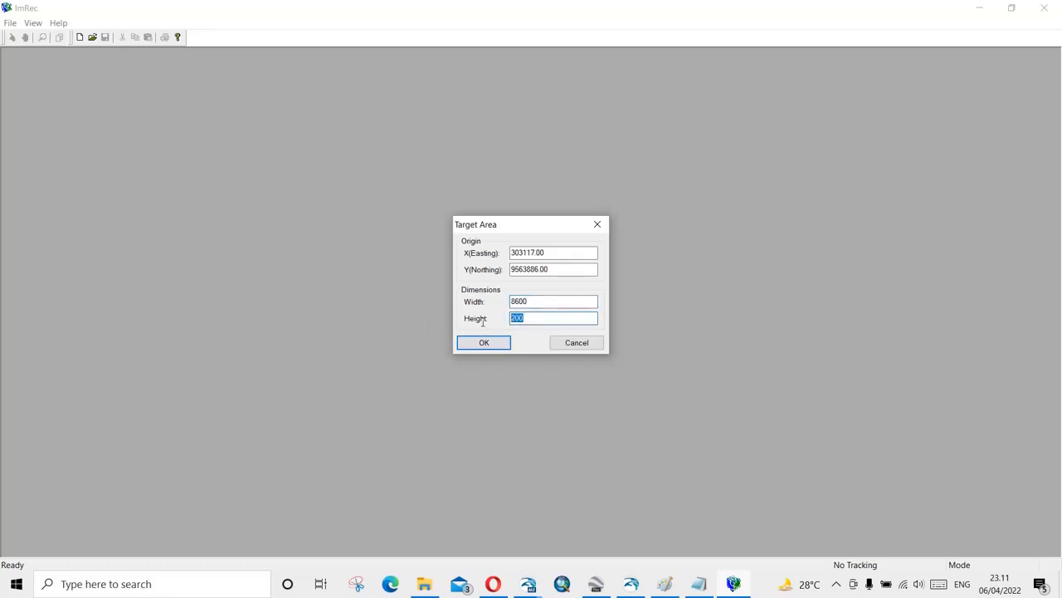
pyautogui.write('8000')
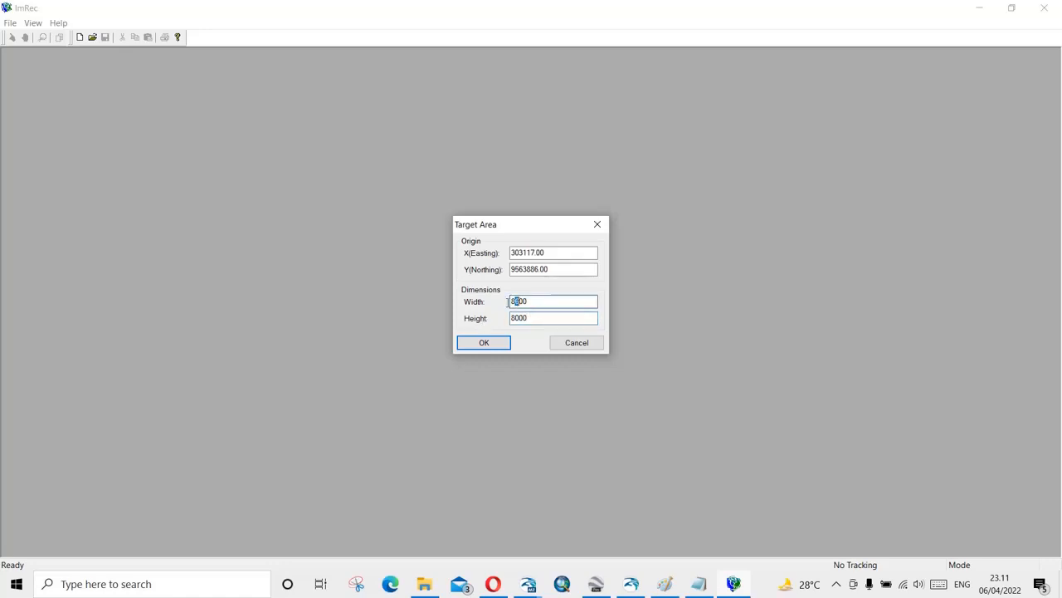
pyautogui.write('7')
pyautogui.click(485, 339)
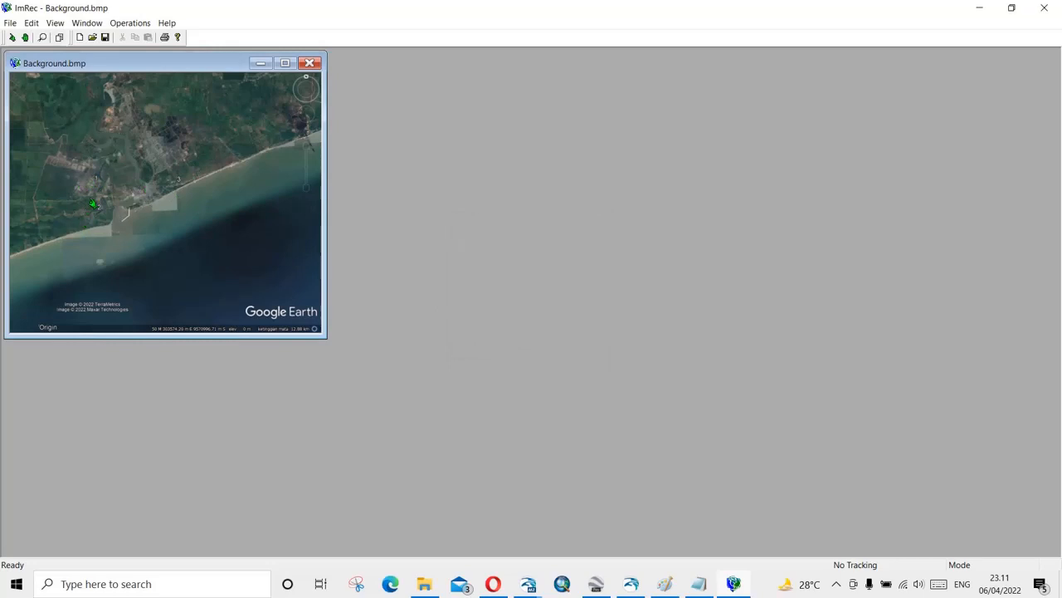
# Place a target point at the centre of the small circle marking placemark 1.
pyautogui.click(43, 38)
pyautogui.click(90, 177)
pyautogui.click(134, 198)
pyautogui.click(150, 192)
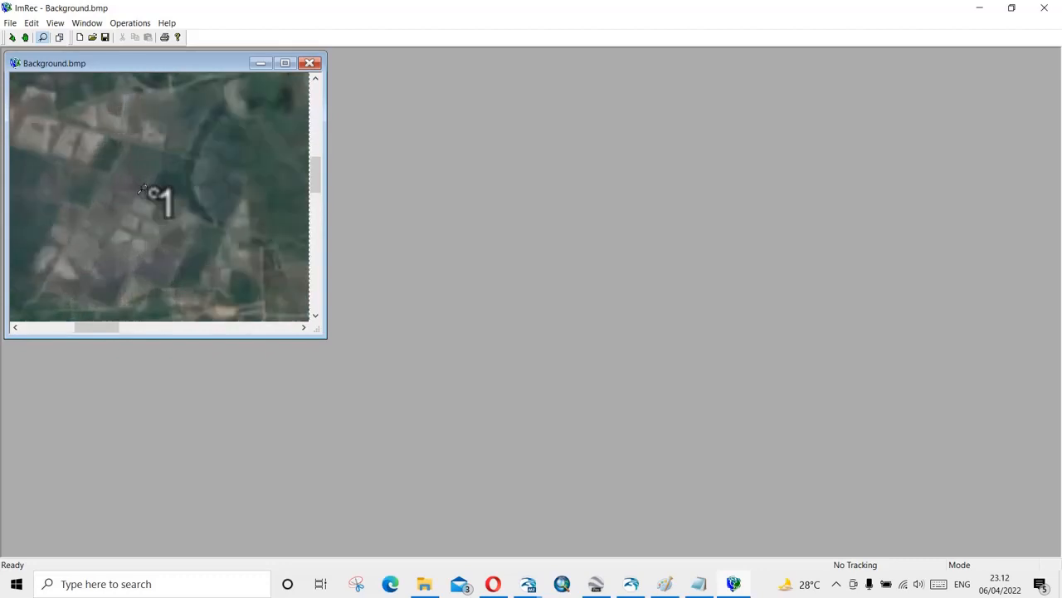
pyautogui.click(143, 191)
pyautogui.click(145, 195)
pyautogui.click(157, 208)
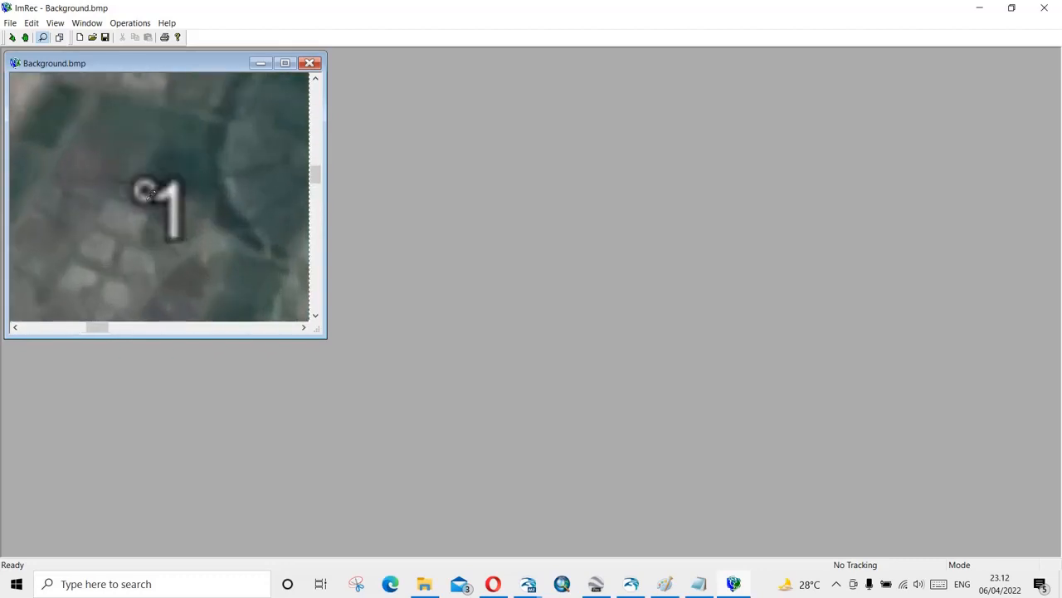
pyautogui.click(163, 210)
pyautogui.click(141, 189)
pyautogui.click(138, 188)
pyautogui.click(136, 189)
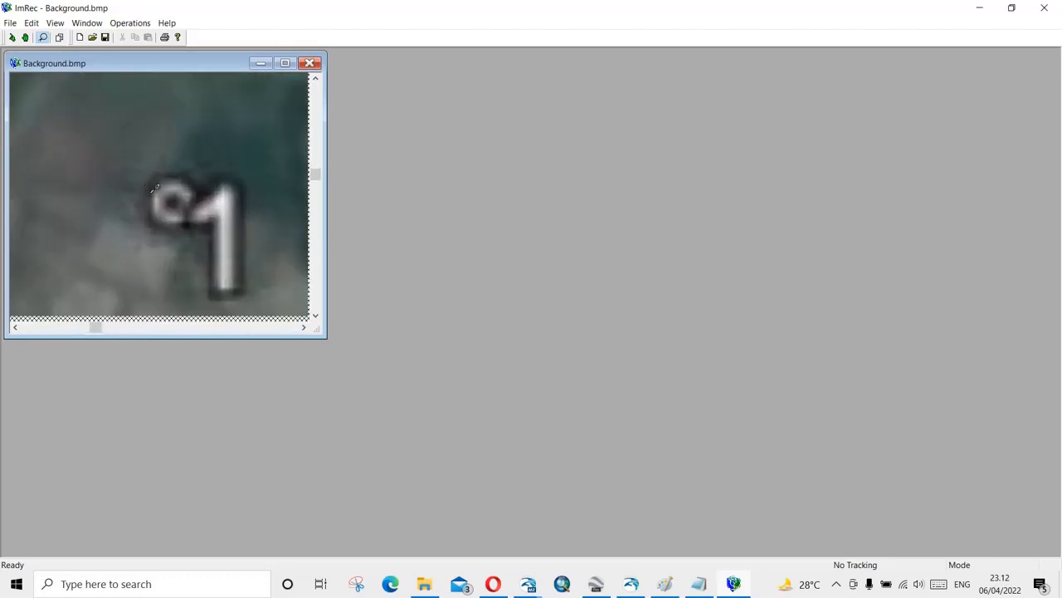
pyautogui.click(174, 193)
pyautogui.click(142, 224)
pyautogui.click(218, 210)
pyautogui.click(103, 161)
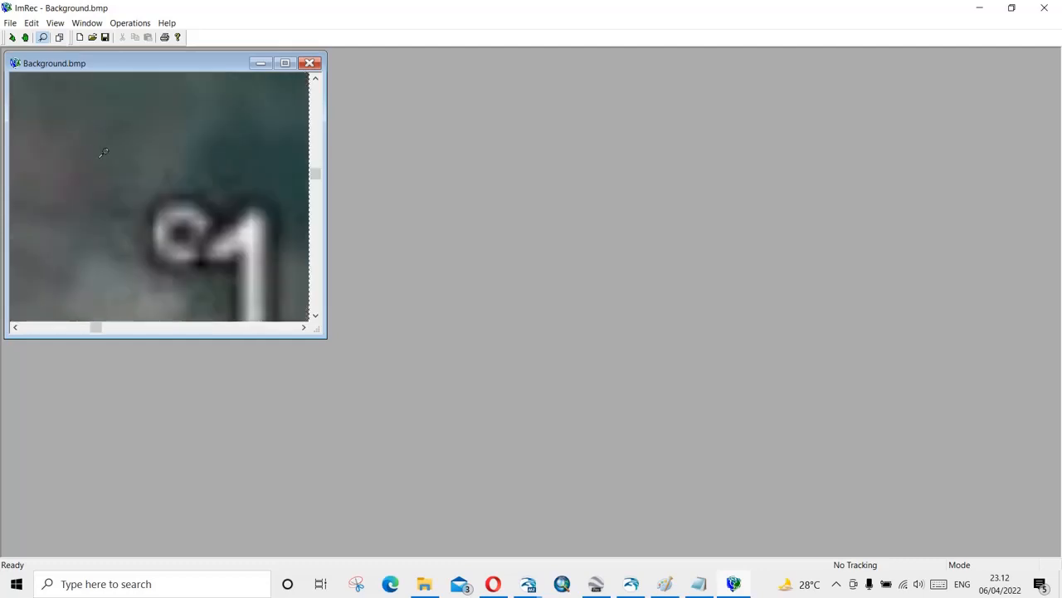
pyautogui.click(60, 38)
pyautogui.click(183, 241)
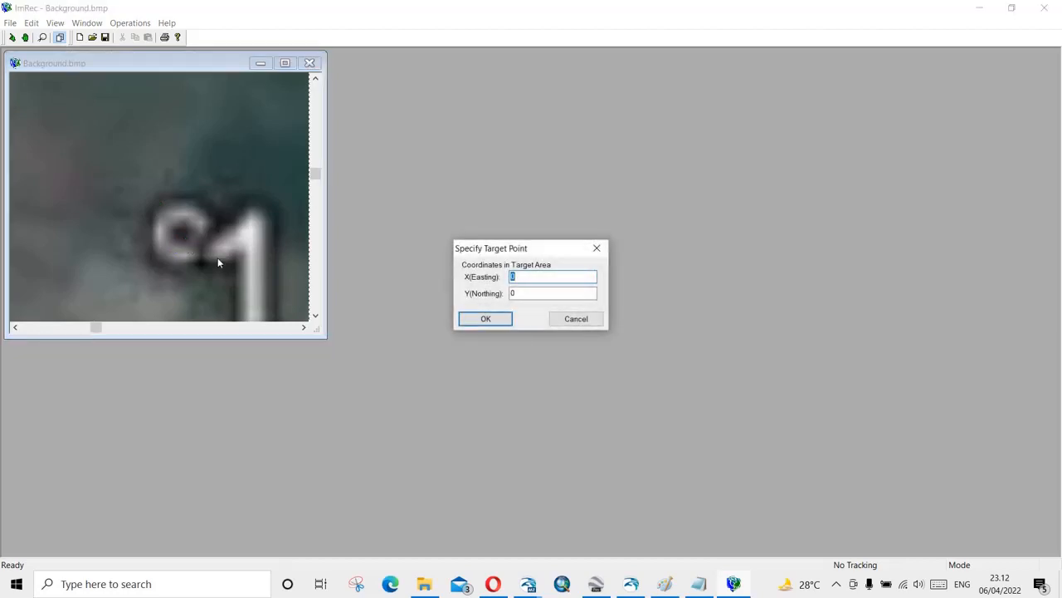
# Give the placemark 1 target point Easting 304893.00 and Northing 9568700.00, copied from the Notepad list.
pyautogui.click(700, 584)
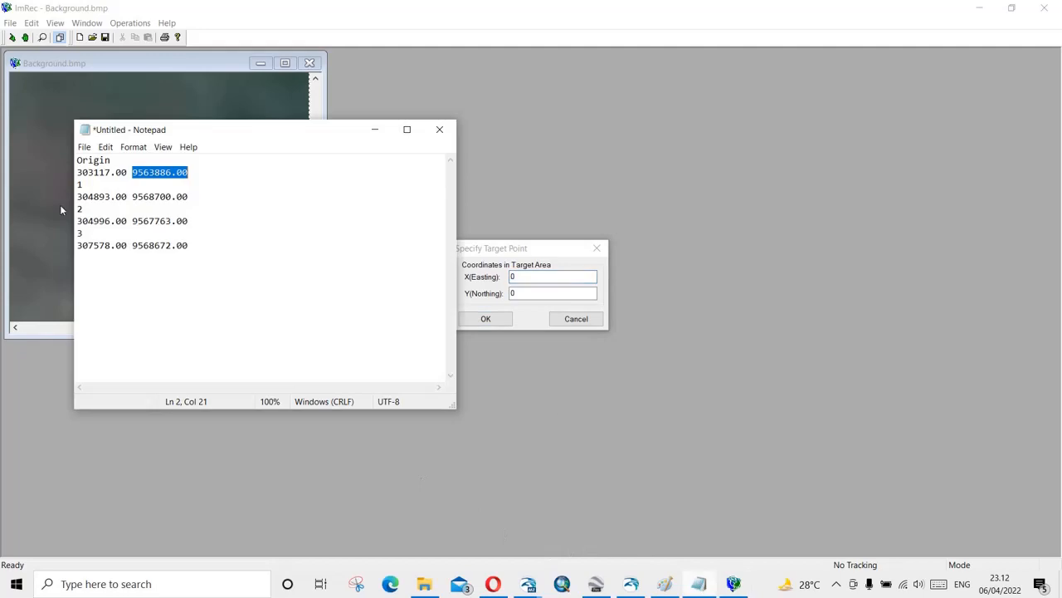
pyautogui.moveTo(76, 196); pyautogui.dragTo(125, 199)
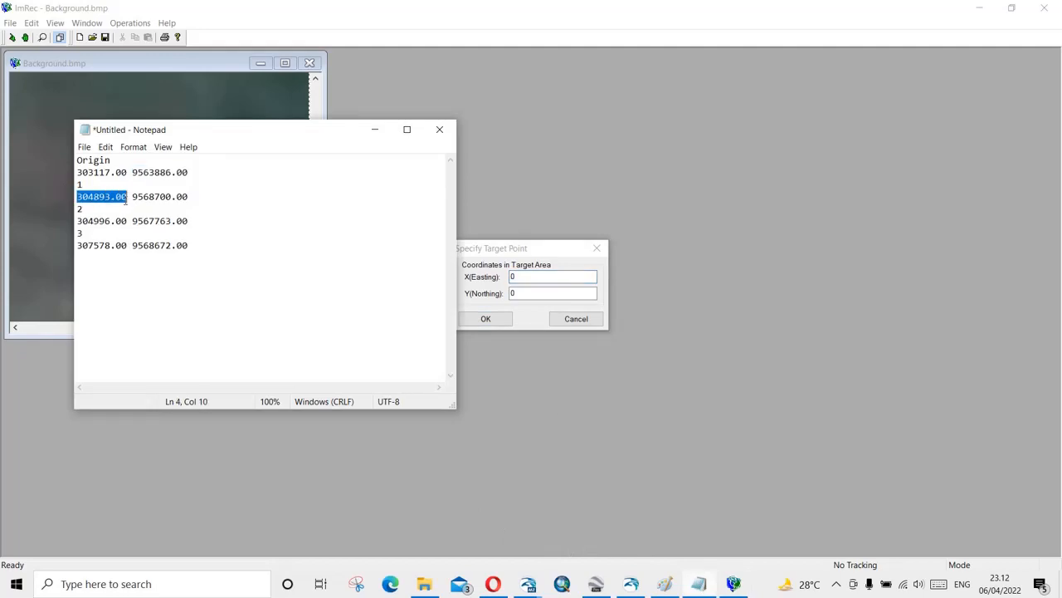
pyautogui.hotkey('ctrl', 'c')
pyautogui.click(526, 281)
pyautogui.hotkey('ctrl', 'v')
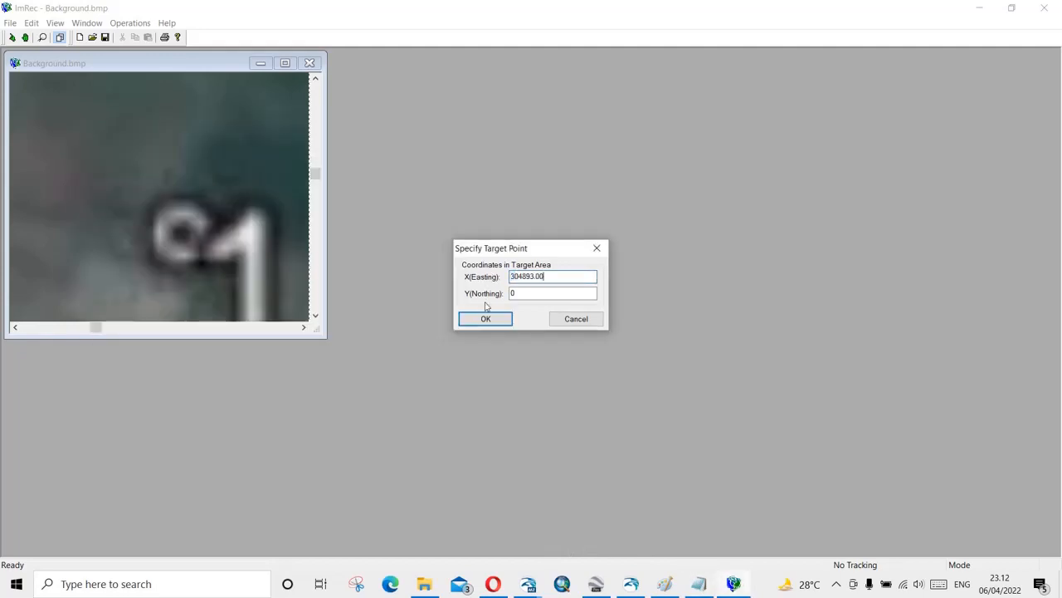
pyautogui.click(700, 584)
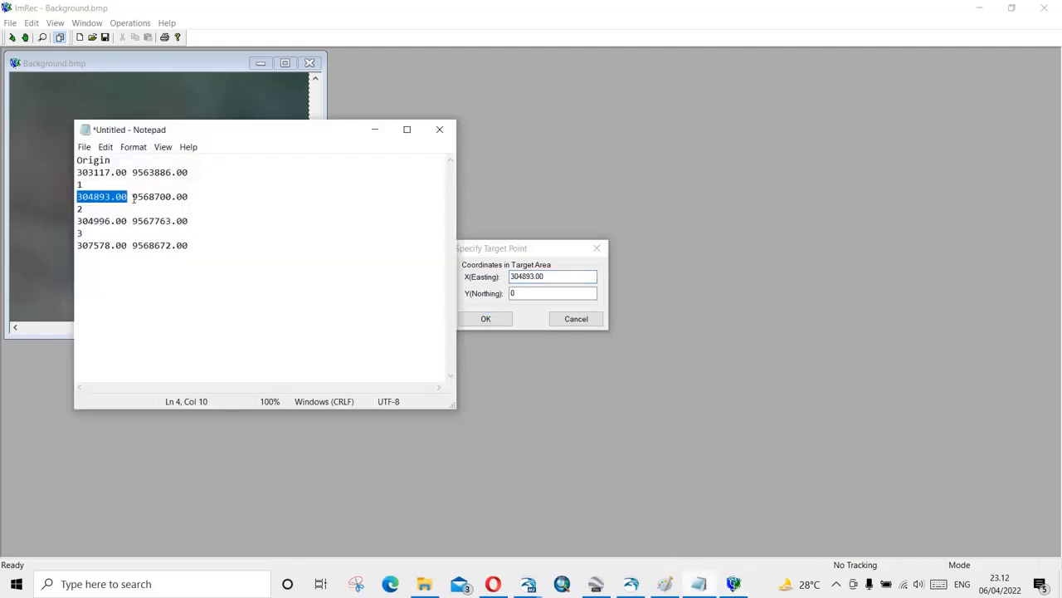
pyautogui.moveTo(133, 198); pyautogui.dragTo(209, 207)
pyautogui.click(207, 206)
pyautogui.moveTo(133, 199); pyautogui.dragTo(188, 198)
pyautogui.hotkey('ctrl', 'c')
pyautogui.doubleClick(521, 293)
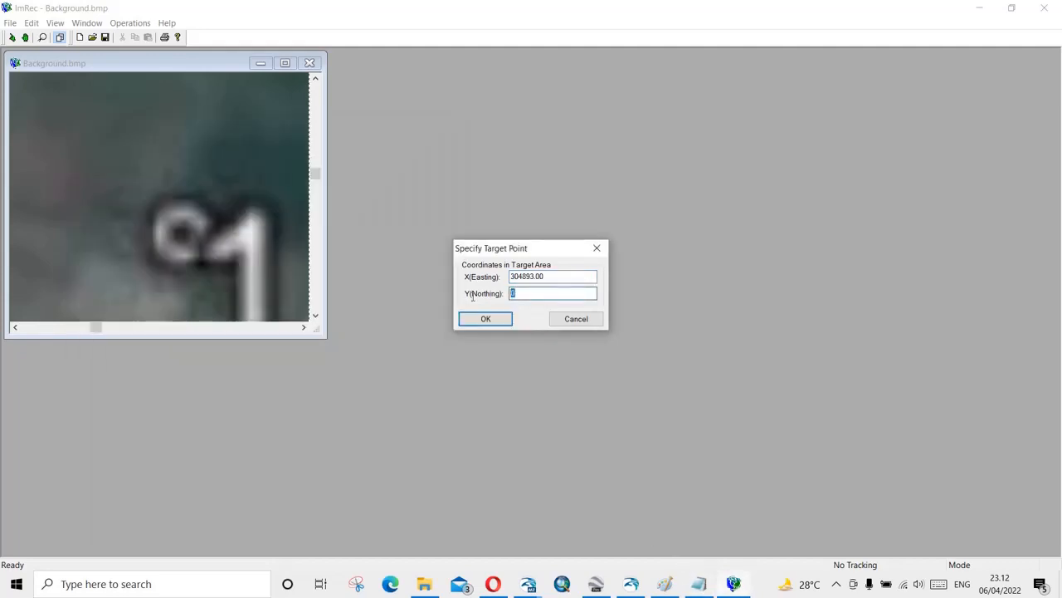
pyautogui.hotkey('ctrl', 'v')
pyautogui.click(487, 320)
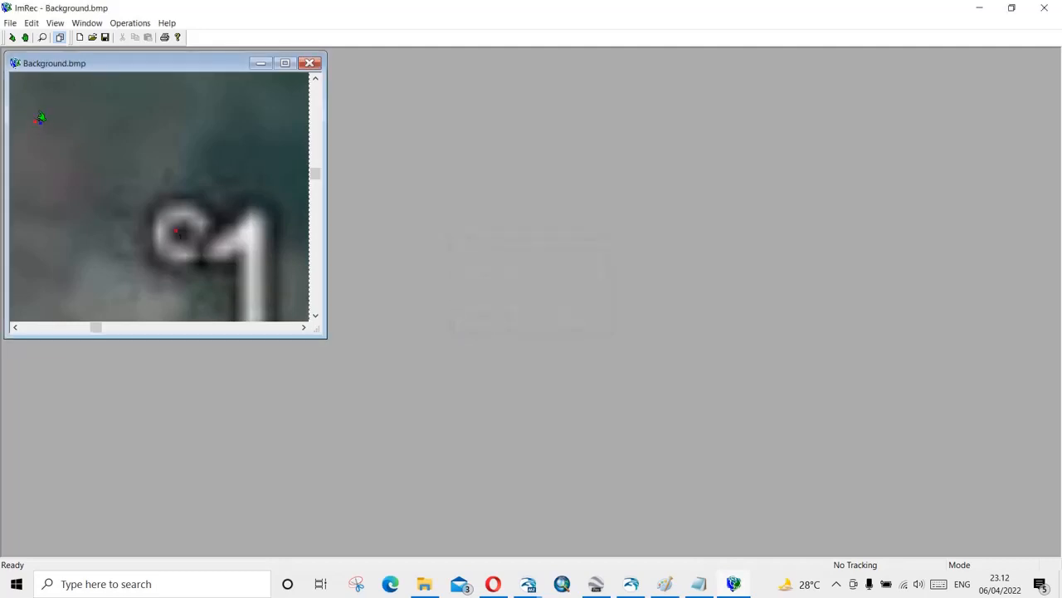
# Open a new window of Background.bmp and place a target point at the centre of placemark 2's circle.
pyautogui.click(56, 24)
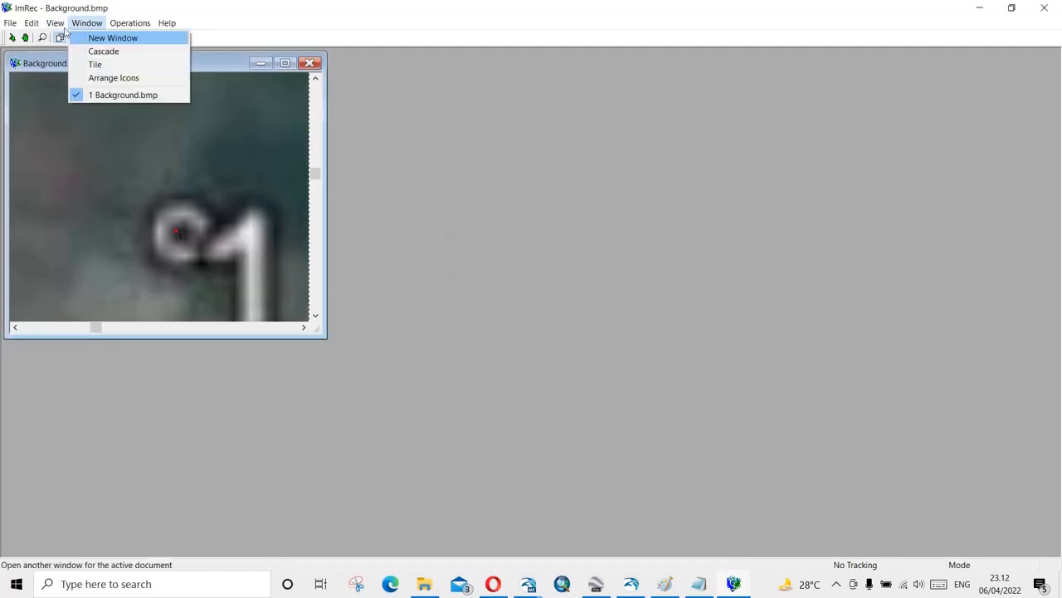
pyautogui.click(69, 38)
pyautogui.click(42, 37)
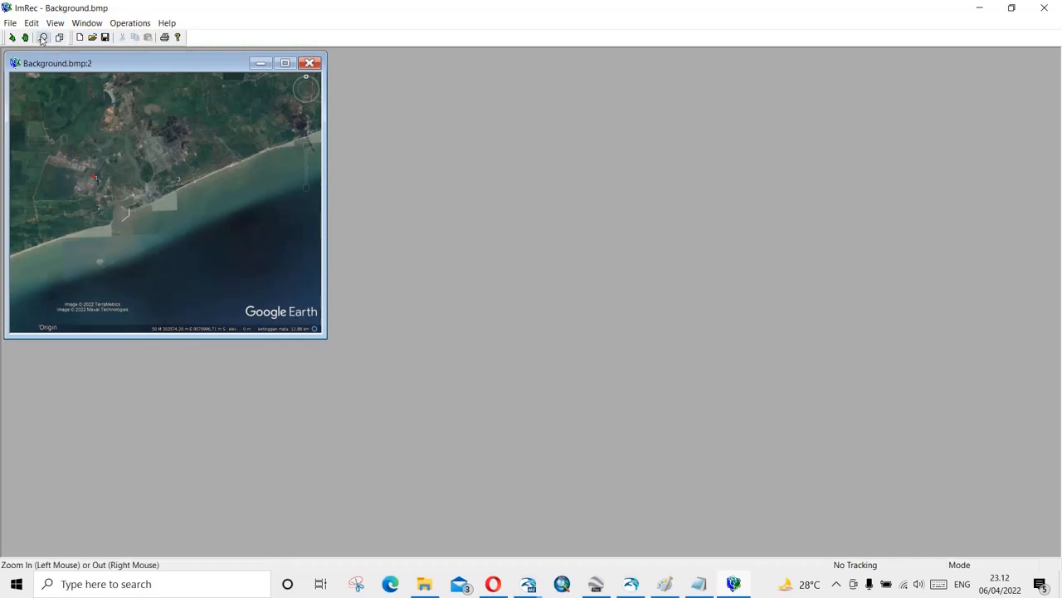
pyautogui.click(94, 212)
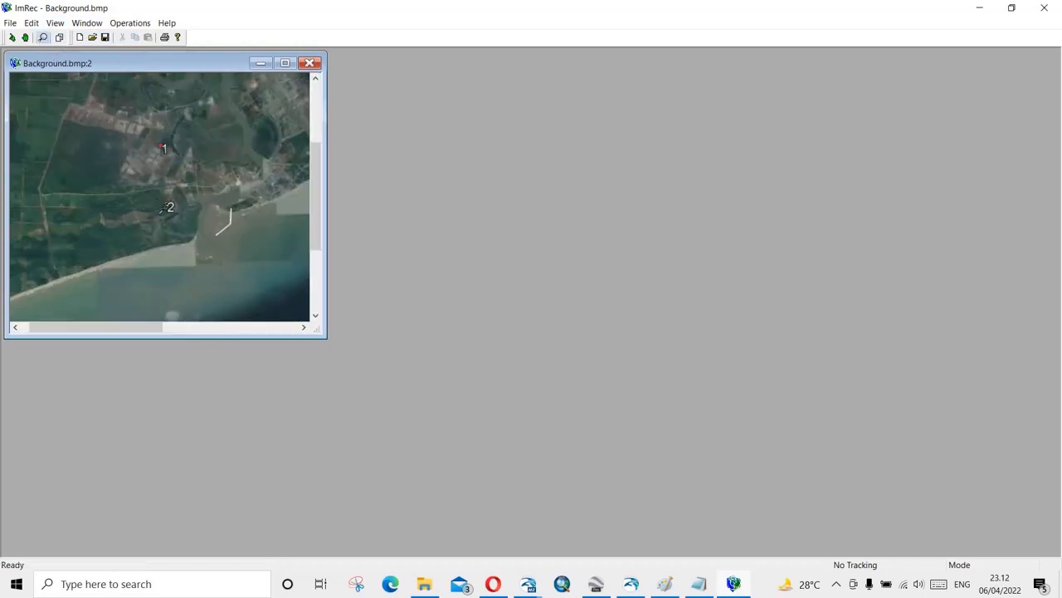
pyautogui.click(163, 210)
pyautogui.click(169, 200)
pyautogui.click(152, 188)
pyautogui.click(146, 206)
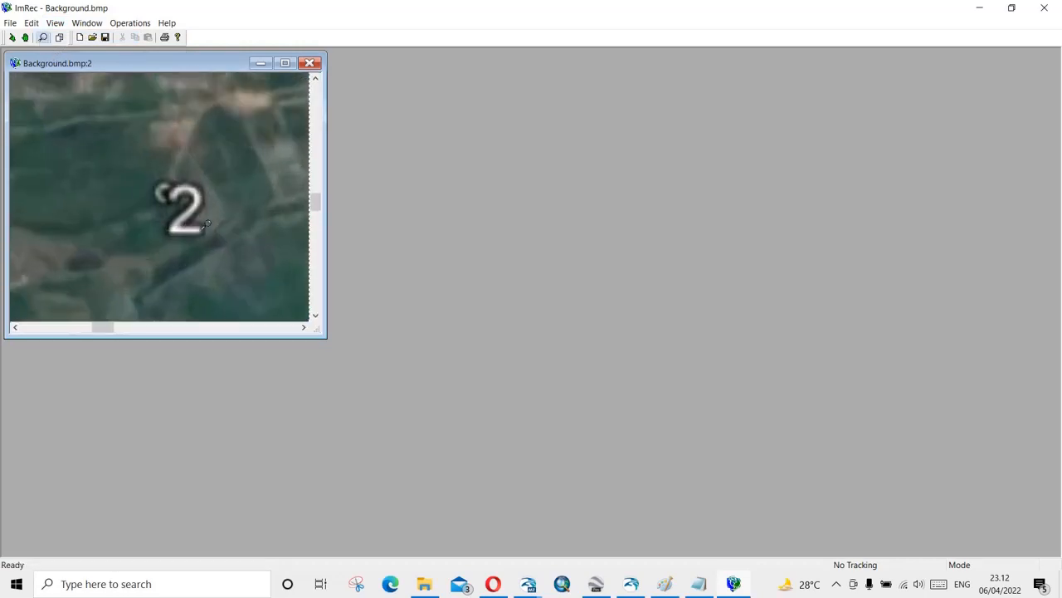
pyautogui.click(206, 224)
pyautogui.click(213, 236)
pyautogui.click(187, 234)
pyautogui.click(222, 207)
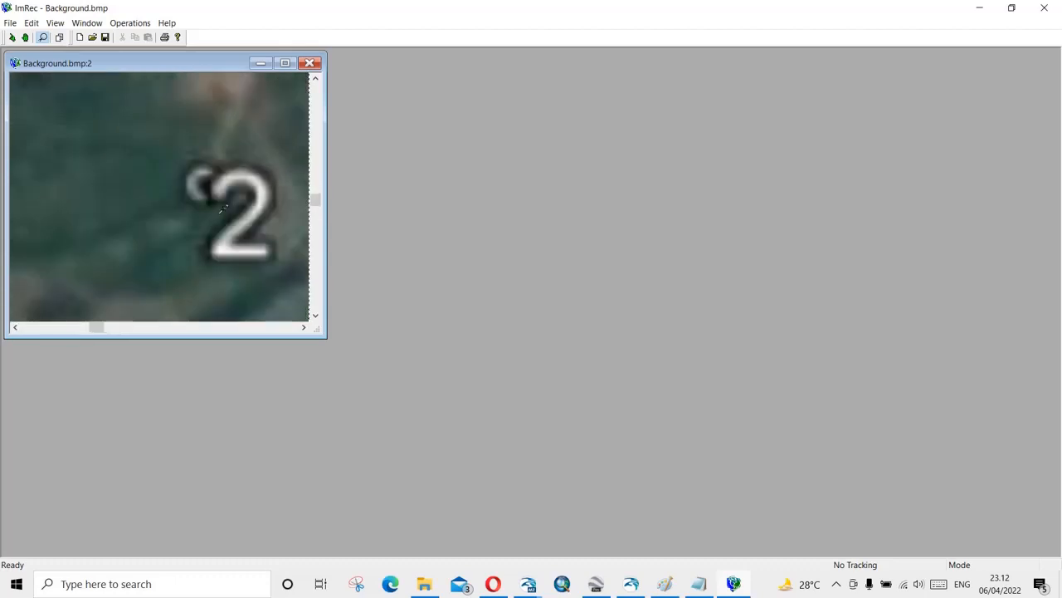
pyautogui.click(225, 204)
pyautogui.click(124, 137)
pyautogui.click(193, 279)
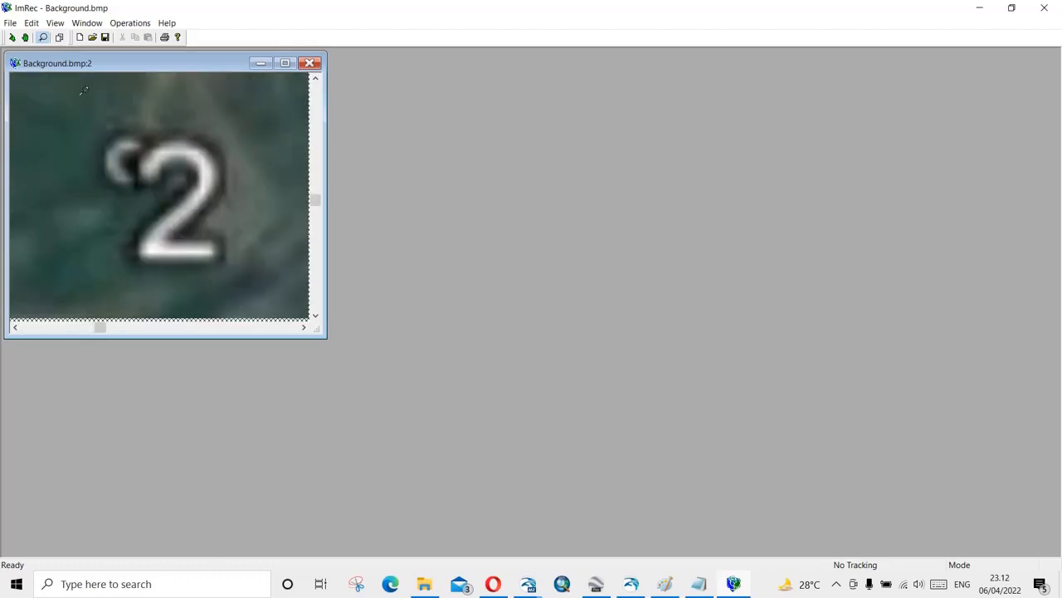
pyautogui.click(59, 36)
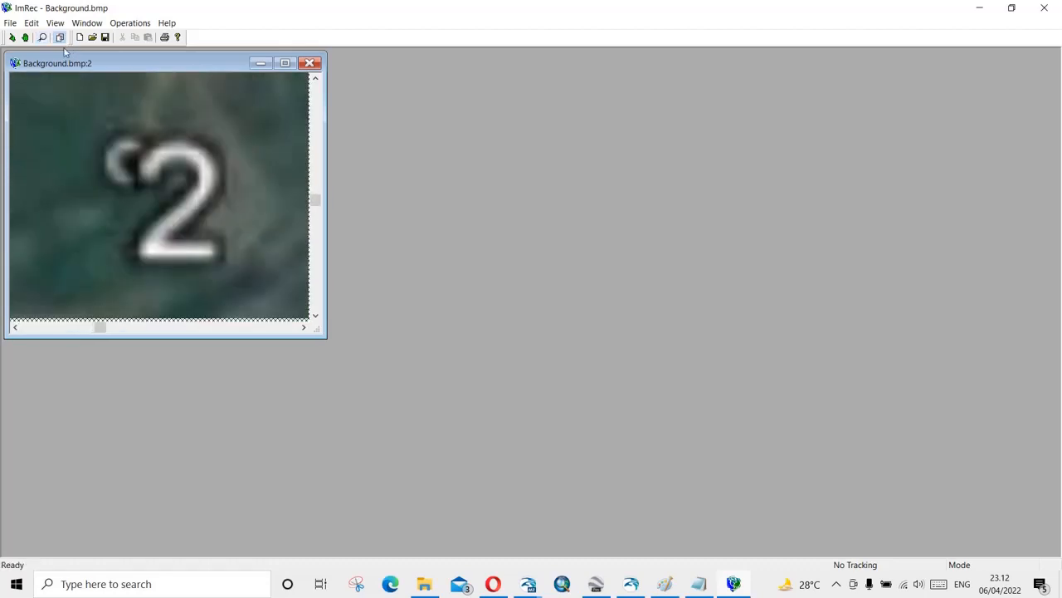
pyautogui.click(132, 170)
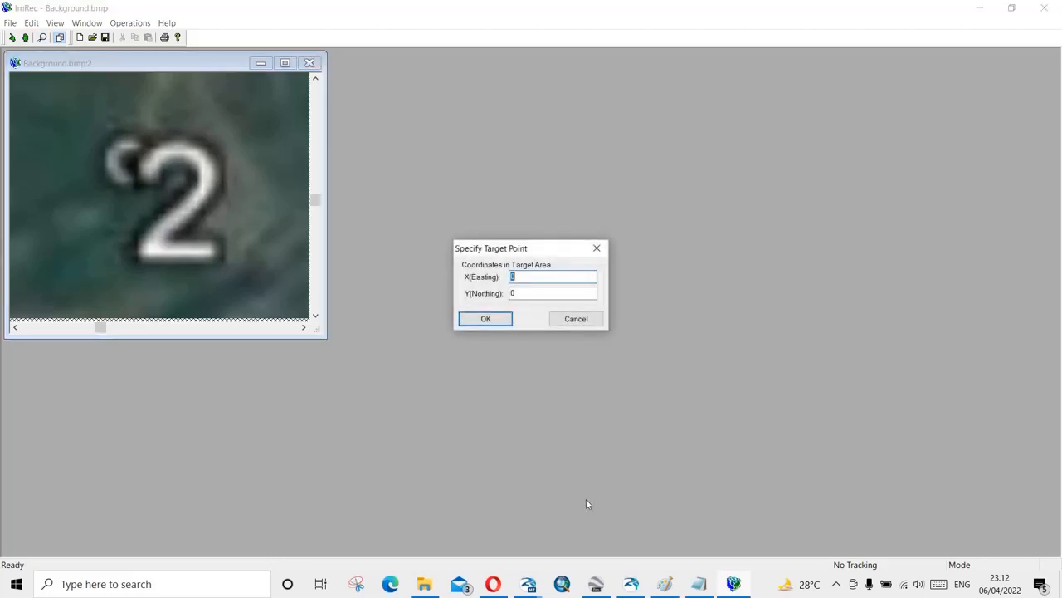
# Give the placemark 2 target point Easting 304996.00 and Northing 9567763.00, copied from the Notepad list.
pyautogui.click(707, 589)
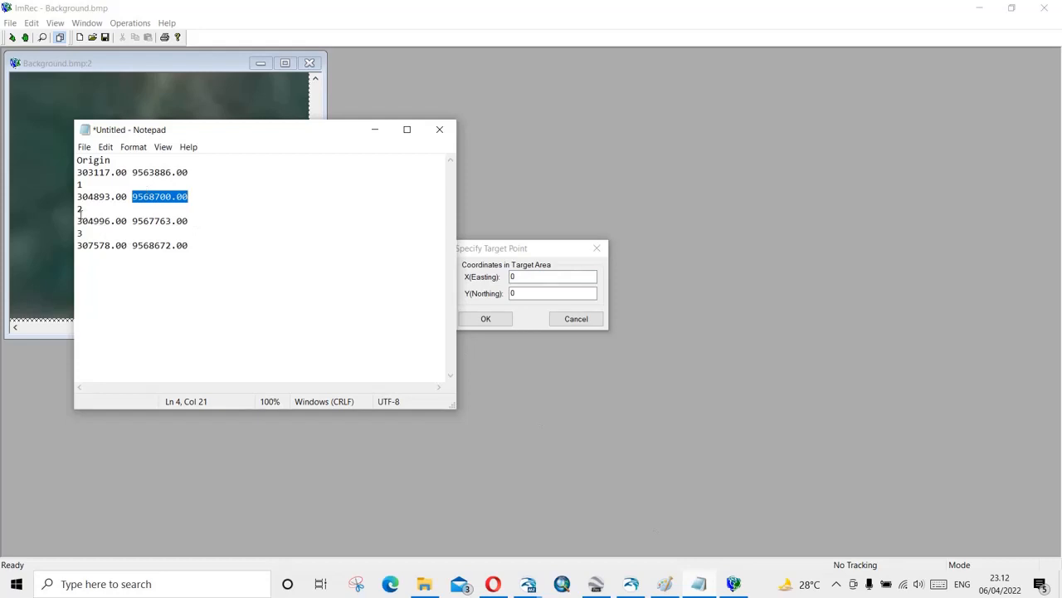
pyautogui.moveTo(79, 221); pyautogui.dragTo(124, 217)
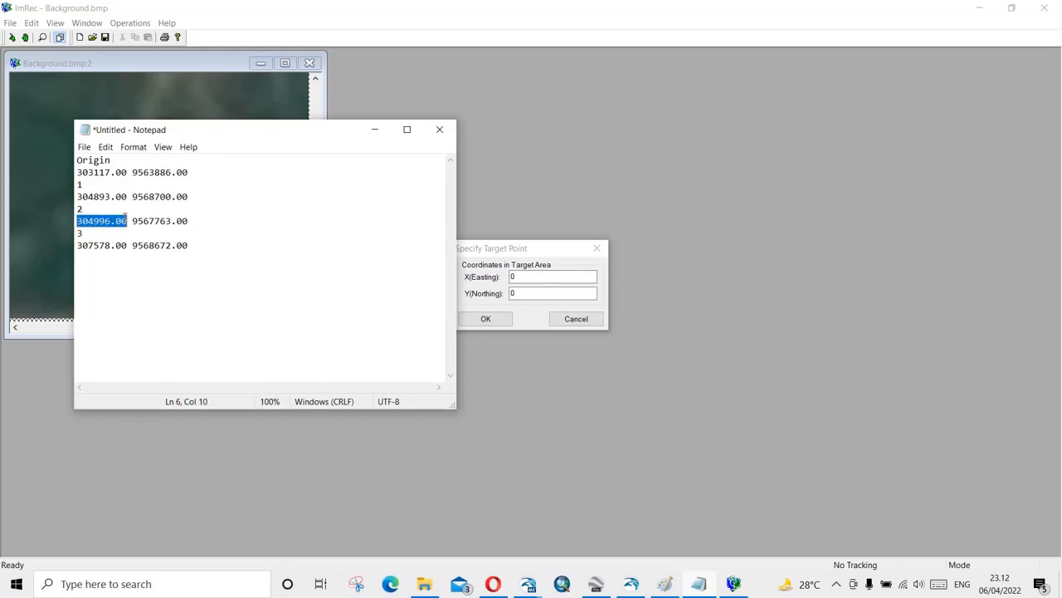
pyautogui.click(494, 282)
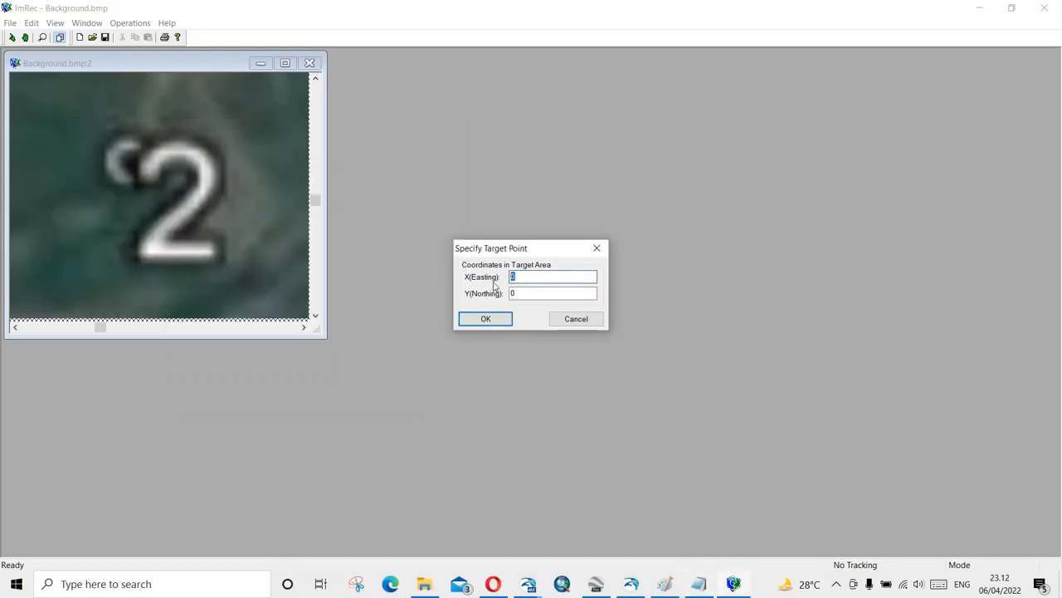
pyautogui.hotkey('ctrl', 'v')
pyautogui.click(698, 584)
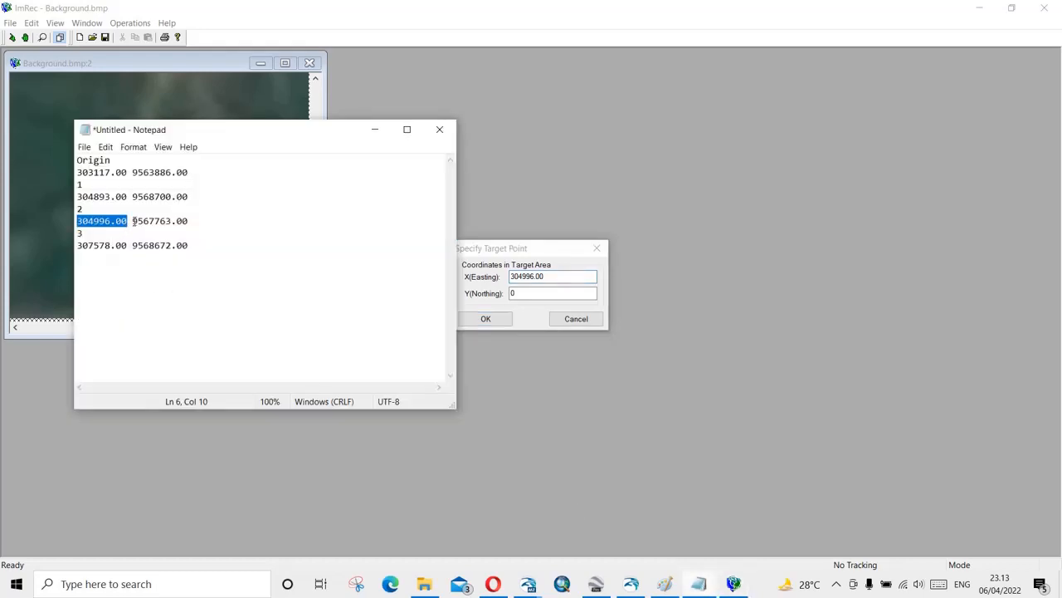
pyautogui.moveTo(135, 221); pyautogui.dragTo(224, 222)
pyautogui.click(185, 222)
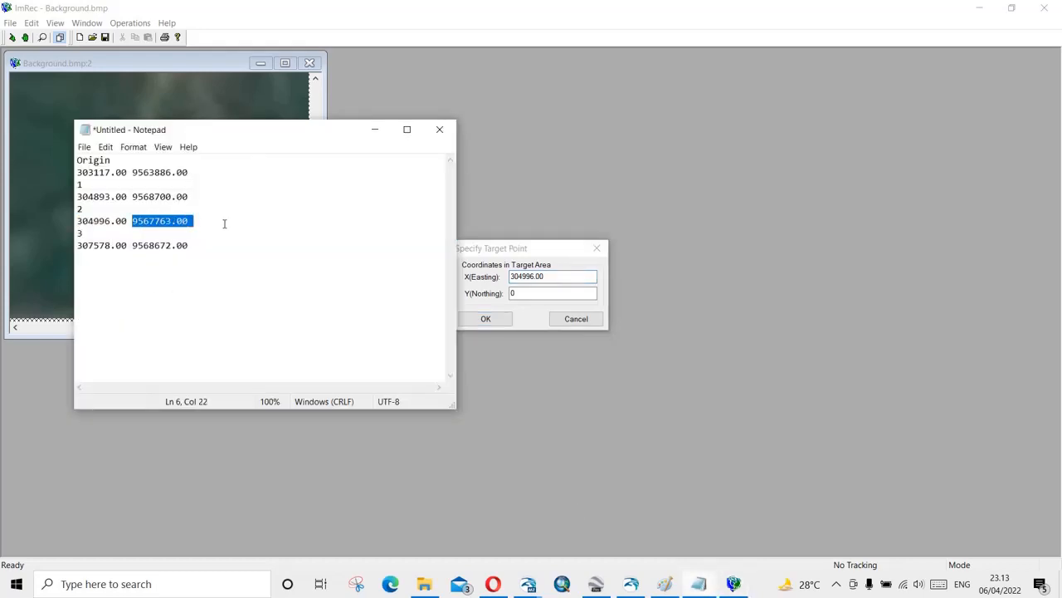
pyautogui.moveTo(526, 294); pyautogui.dragTo(456, 300)
pyautogui.hotkey('ctrl', 'v')
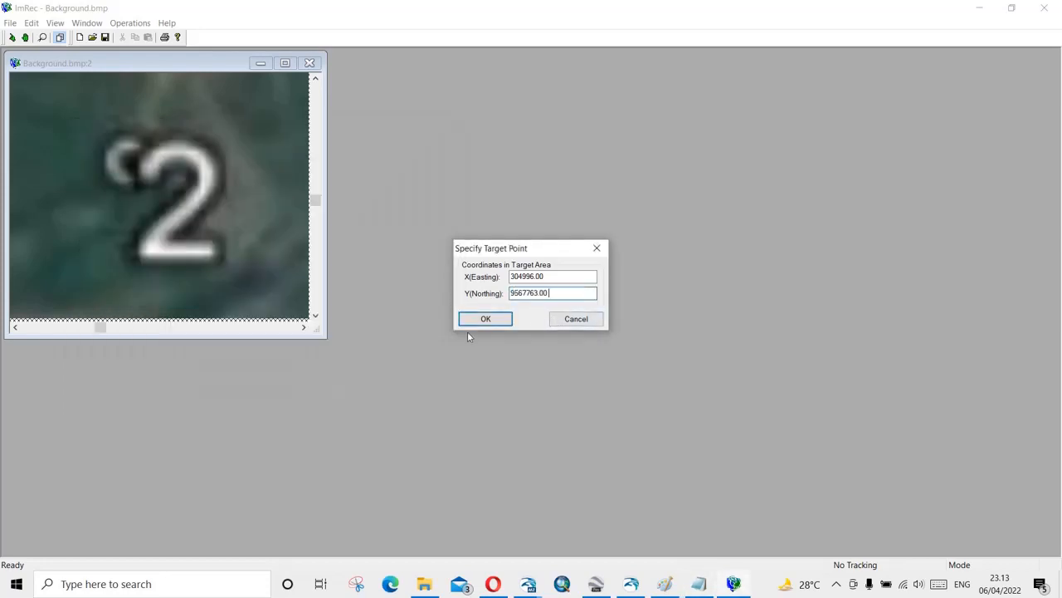
pyautogui.click(484, 322)
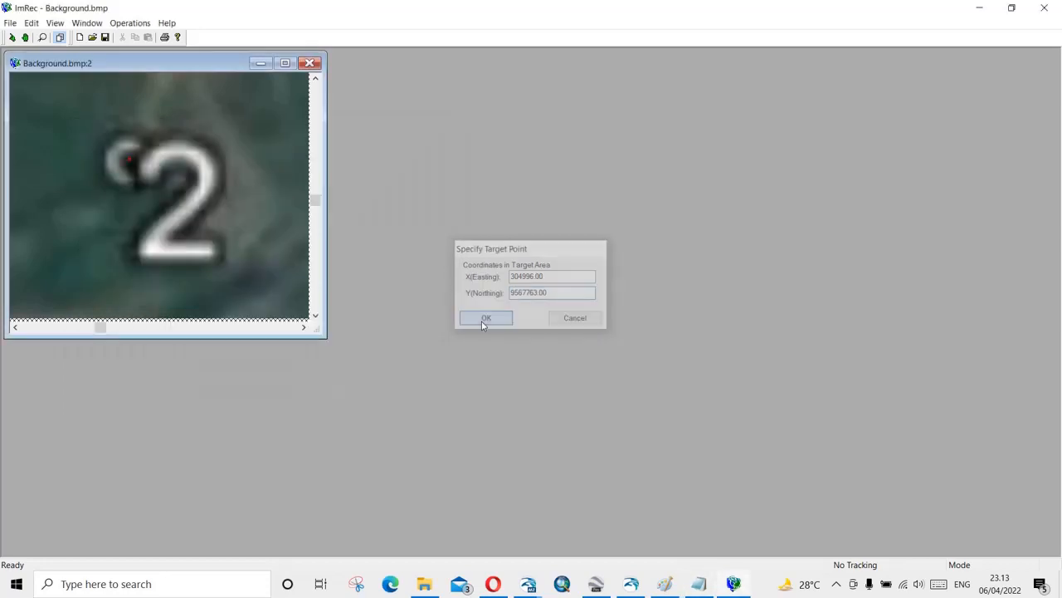
# Open a new window of Background.bmp and place a target point at the centre of placemark 3's circle.
pyautogui.click(60, 24)
pyautogui.click(81, 38)
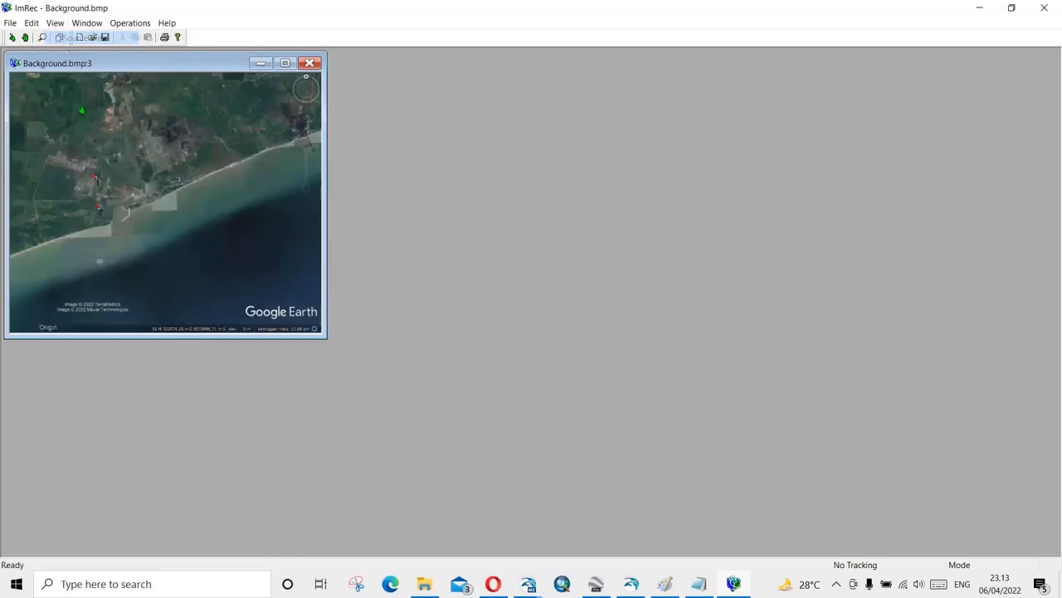
pyautogui.click(43, 37)
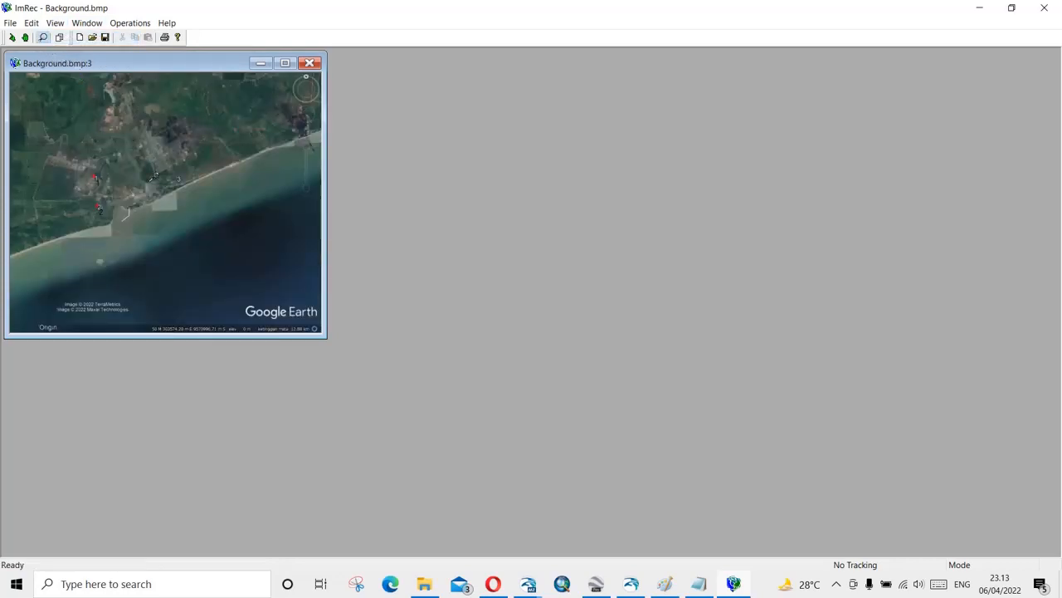
pyautogui.click(175, 179)
pyautogui.click(163, 213)
pyautogui.click(162, 213)
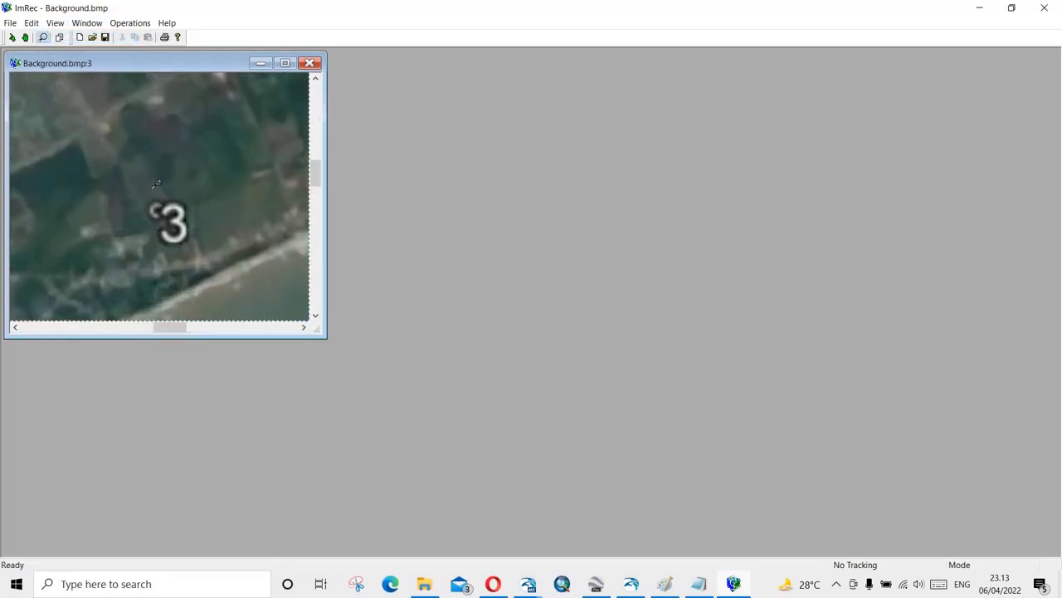
pyautogui.click(157, 184)
pyautogui.click(215, 178)
pyautogui.click(166, 248)
pyautogui.click(93, 122)
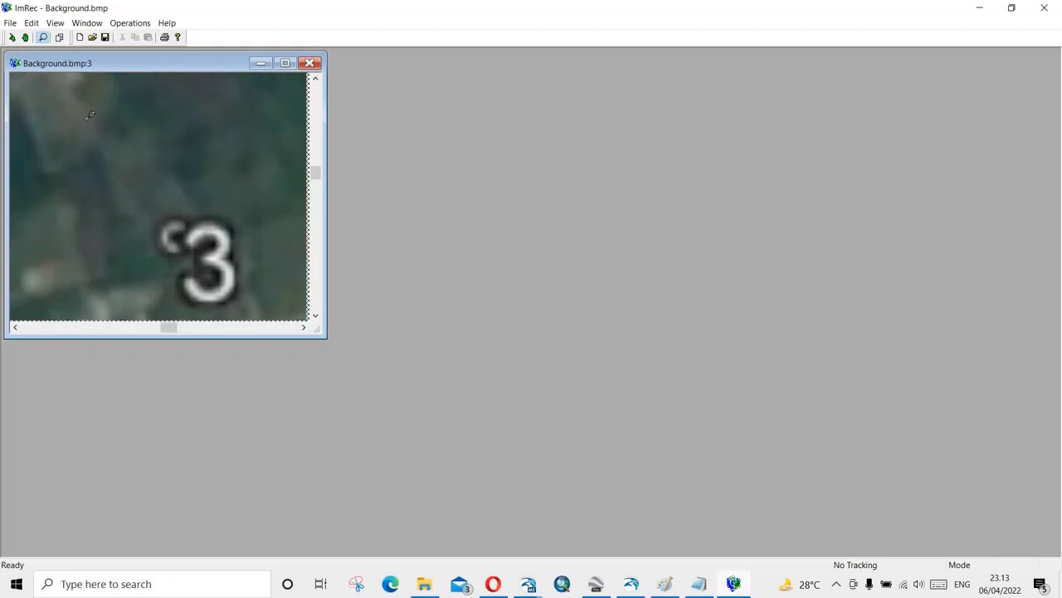
pyautogui.click(203, 284)
pyautogui.click(146, 135)
pyautogui.click(107, 252)
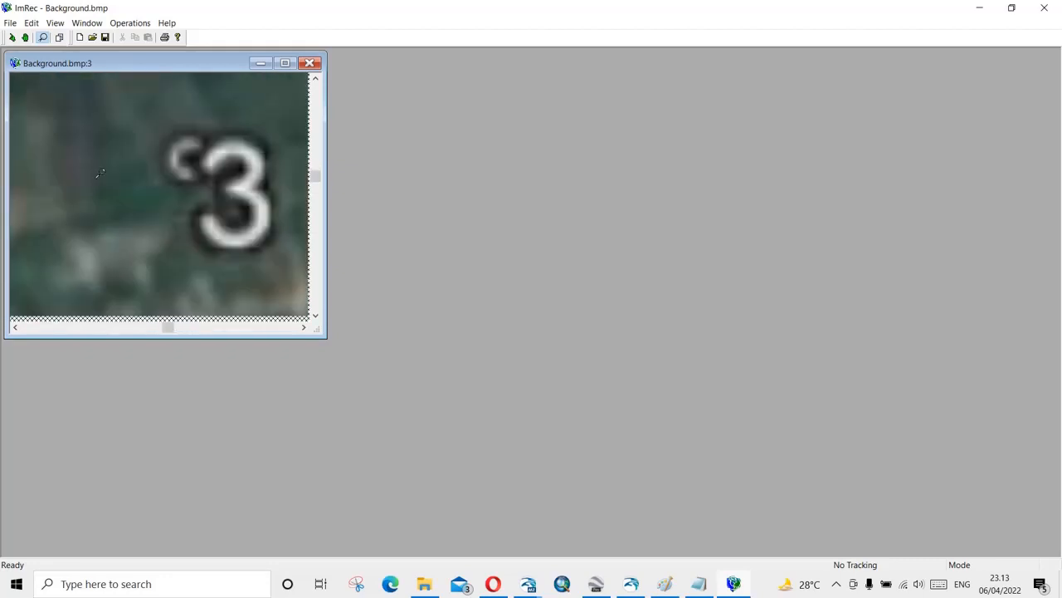
pyautogui.click(59, 38)
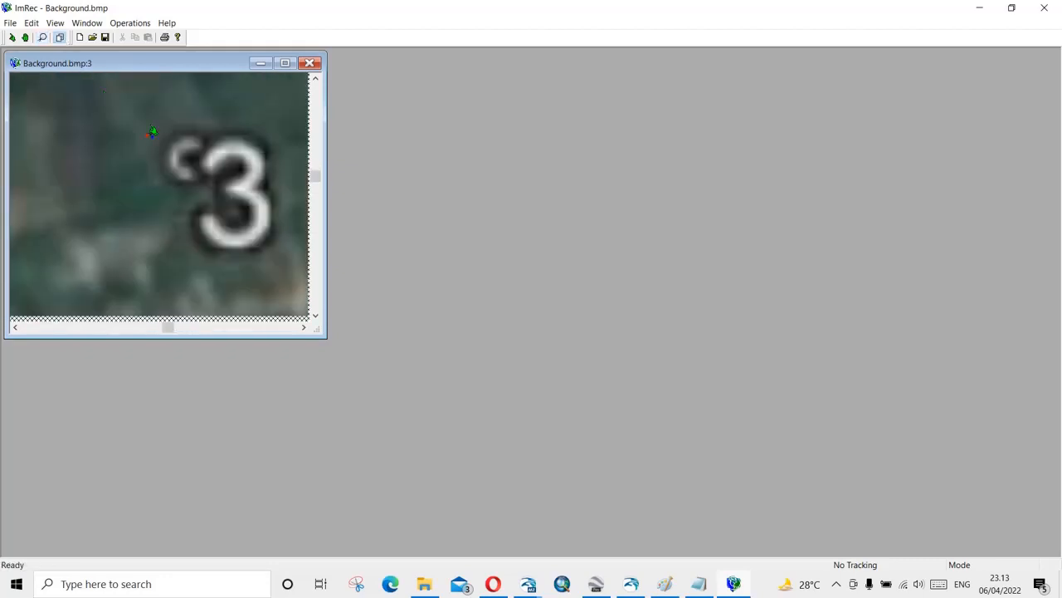
pyautogui.click(190, 164)
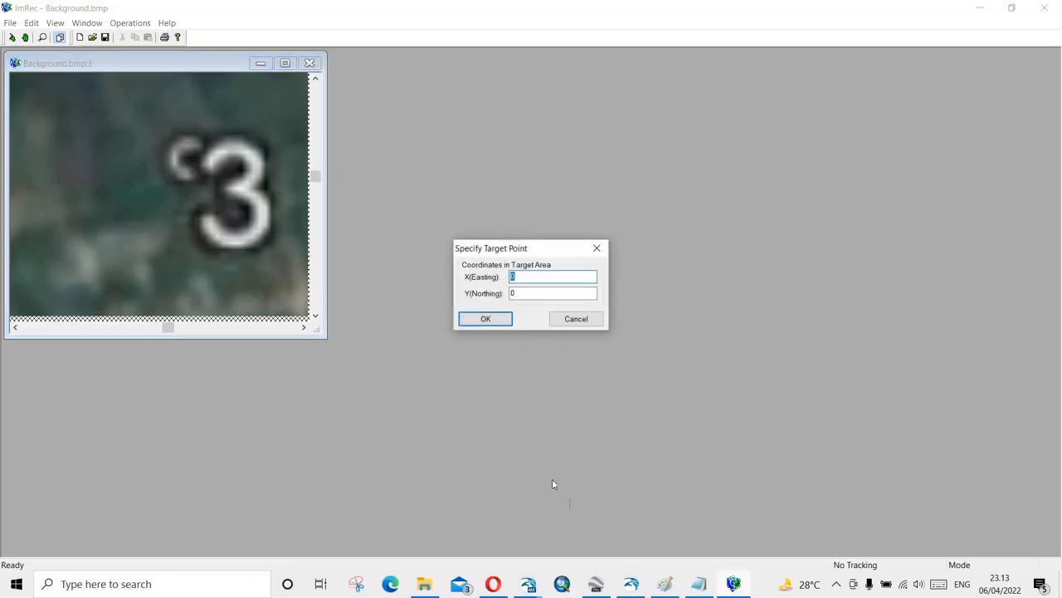
# Give the placemark 3 target point Easting 307578.00 and Northing 9568672.00, copied from the Notepad list.
pyautogui.click(699, 583)
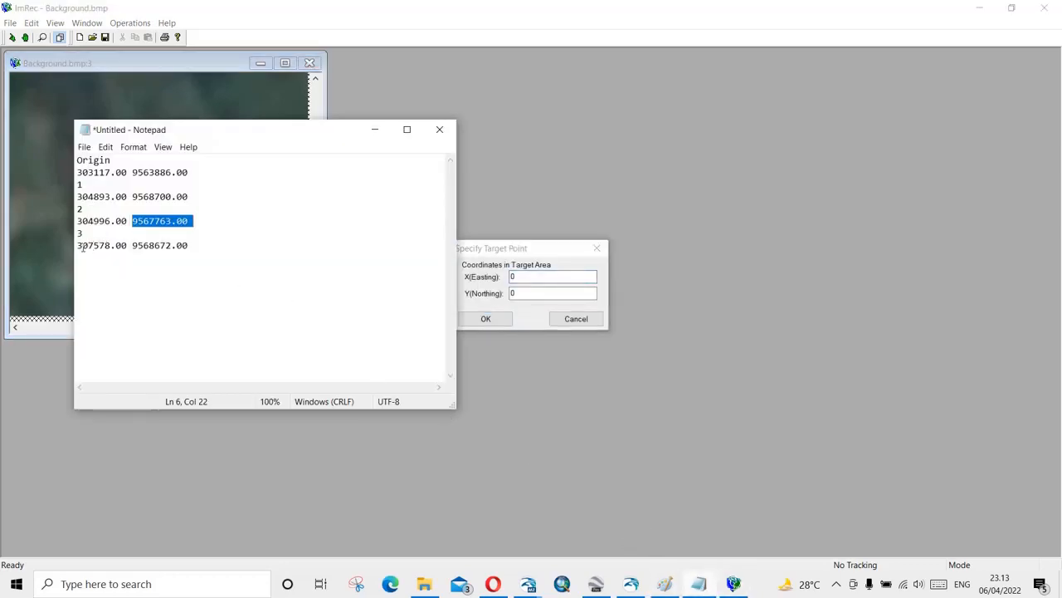
pyautogui.moveTo(78, 246); pyautogui.dragTo(128, 247)
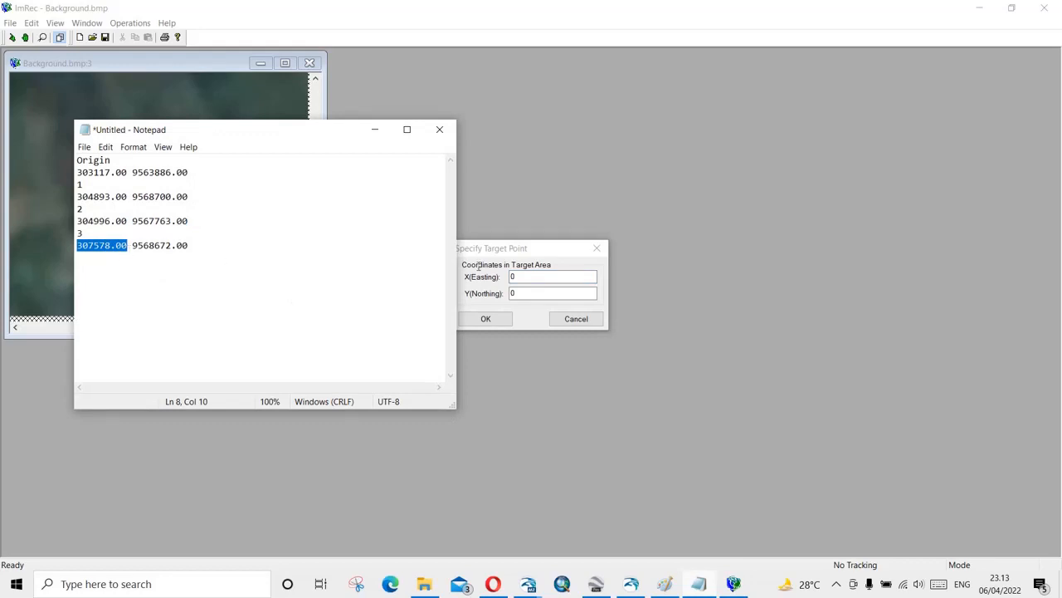
pyautogui.hotkey('ctrl', 'c')
pyautogui.click(478, 266)
pyautogui.hotkey('ctrl', 'v')
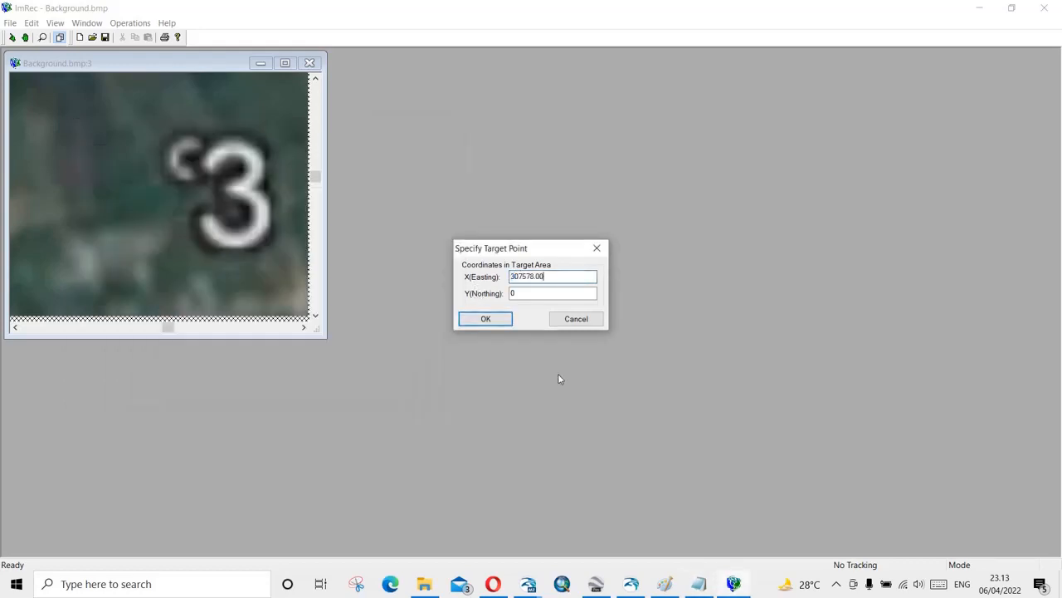
pyautogui.click(685, 574)
pyautogui.moveTo(132, 246); pyautogui.dragTo(220, 252)
pyautogui.hotkey('ctrl', 'c')
pyautogui.click(531, 292)
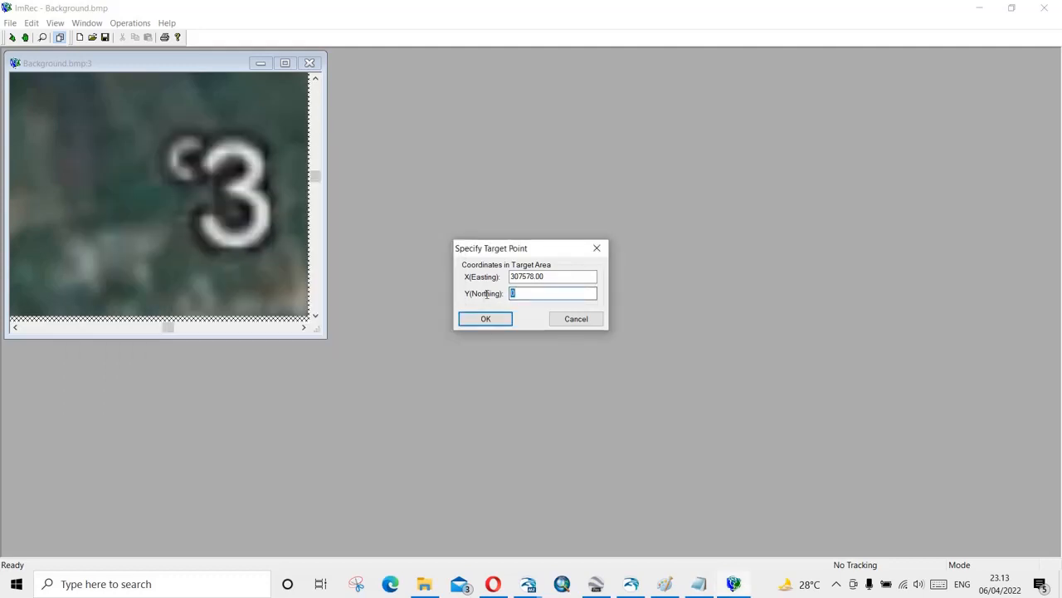
pyautogui.hotkey('ctrl', 'v')
pyautogui.click(489, 319)
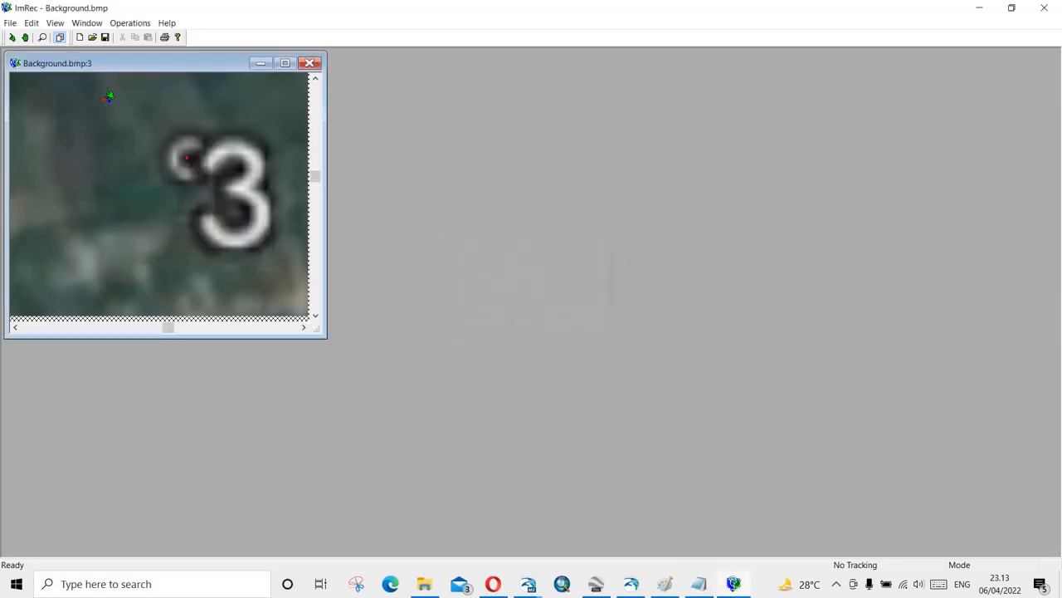
# Open a new window of Background.bmp and run the first-order rectification on the image.
pyautogui.click(55, 22)
pyautogui.click(69, 38)
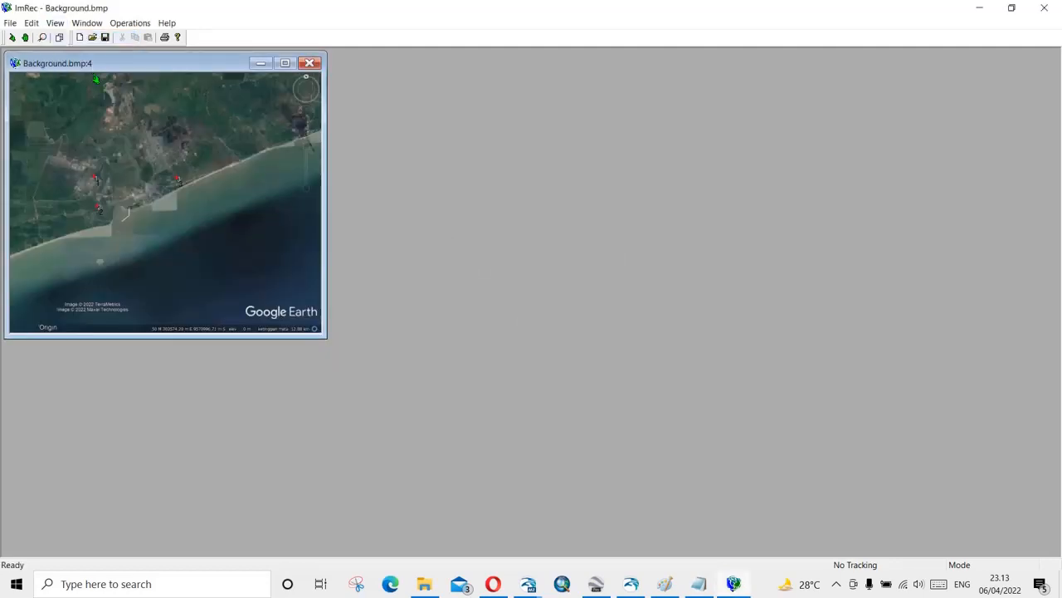
pyautogui.click(130, 23)
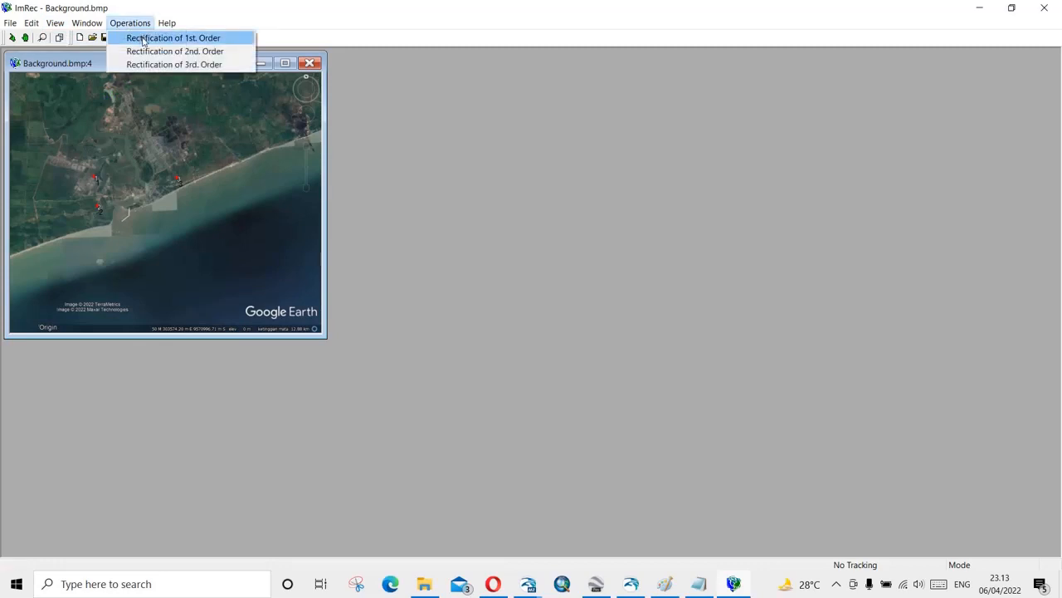
pyautogui.click(143, 39)
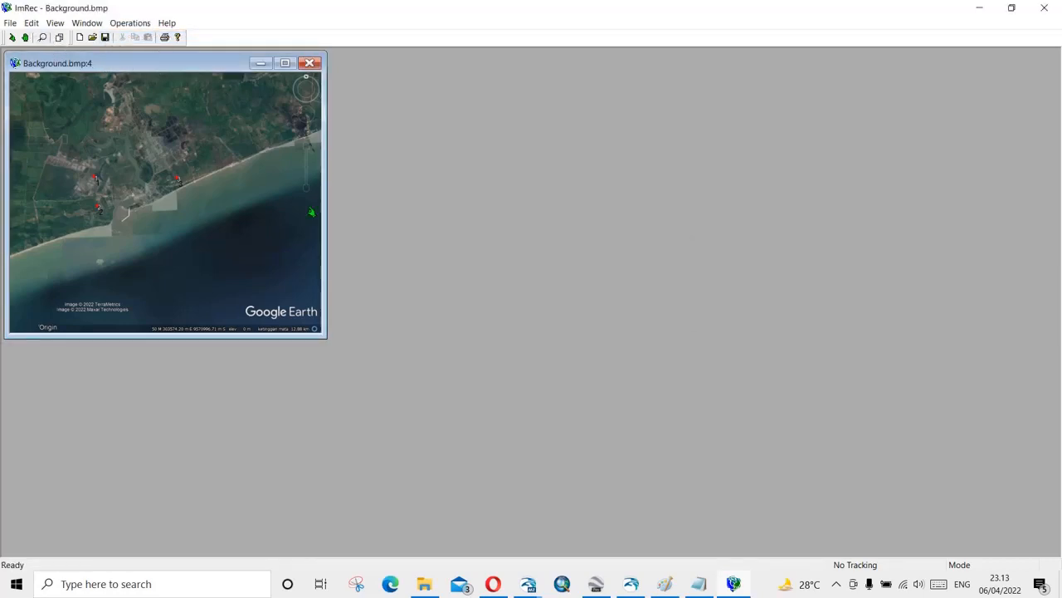
pyautogui.click(10, 22)
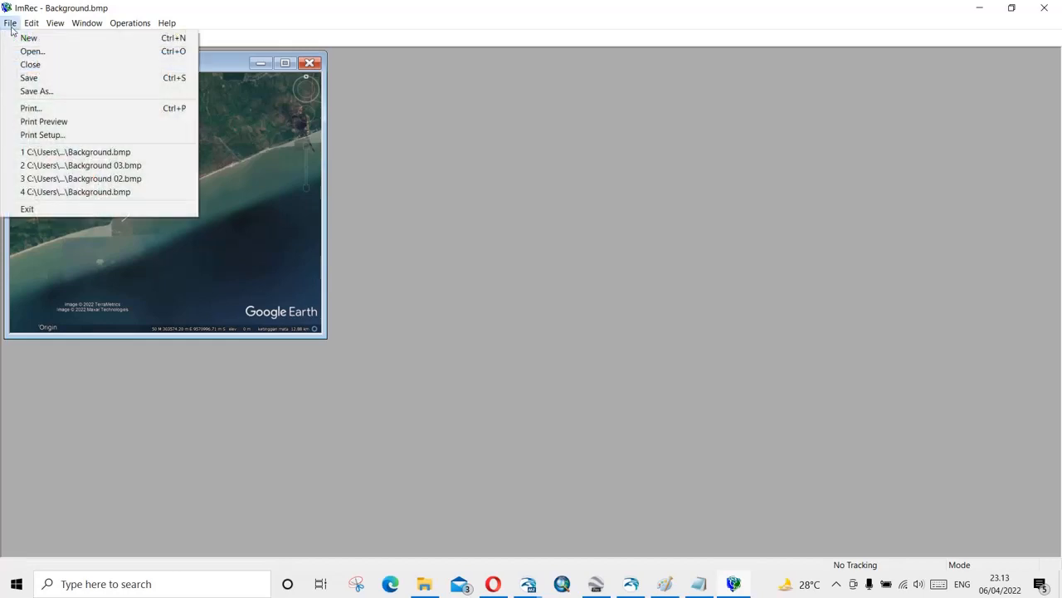
pyautogui.click(33, 91)
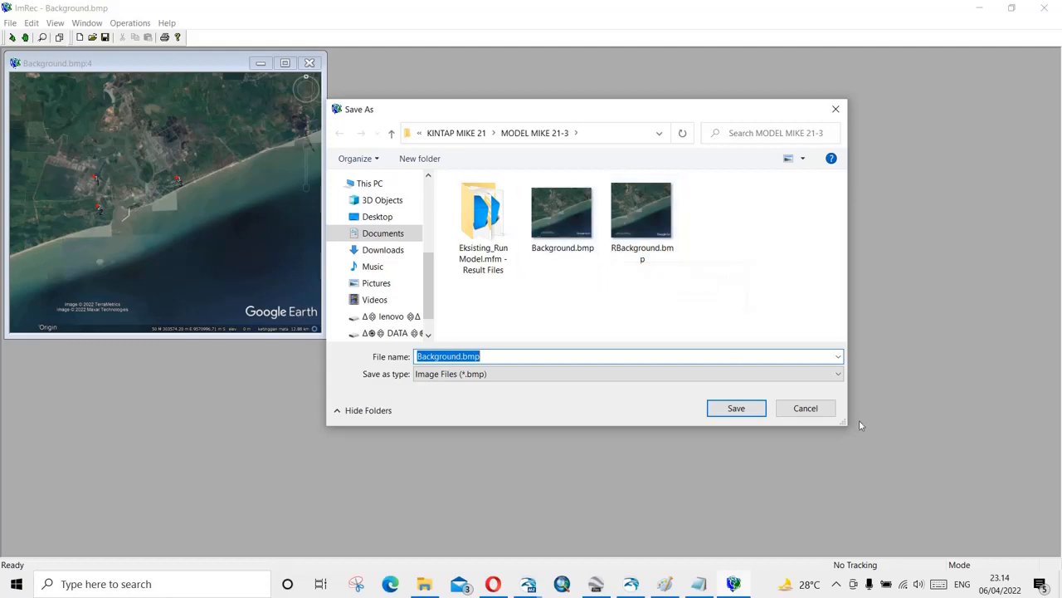
pyautogui.click(735, 407)
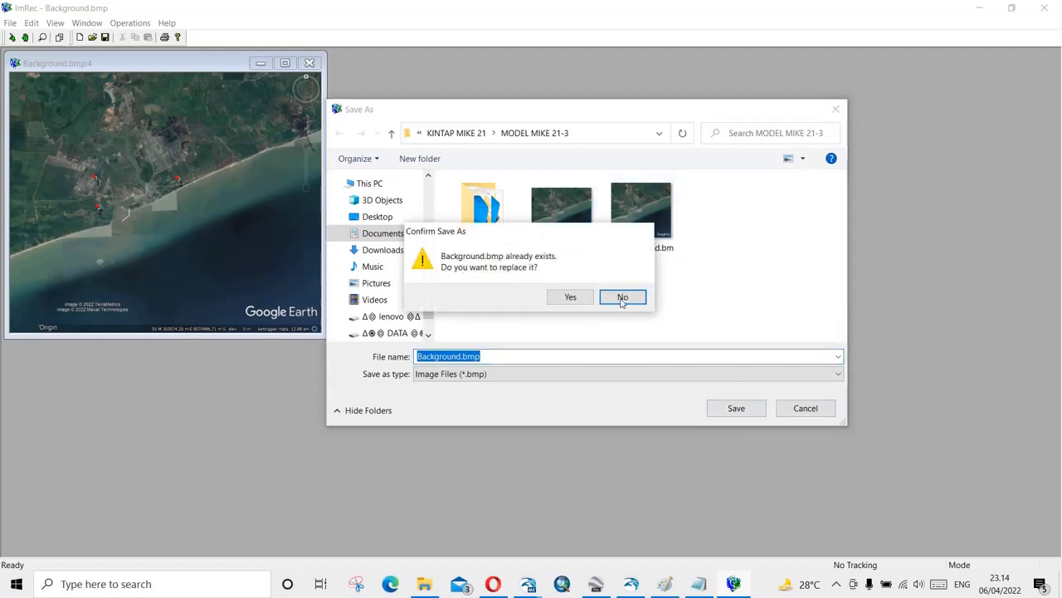
pyautogui.click(623, 297)
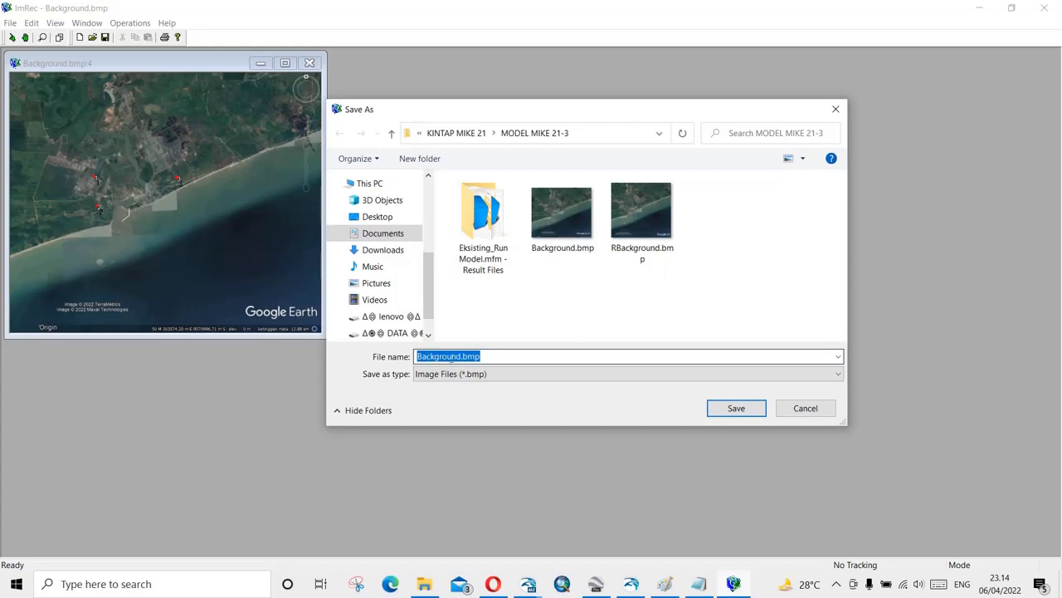
pyautogui.click(810, 408)
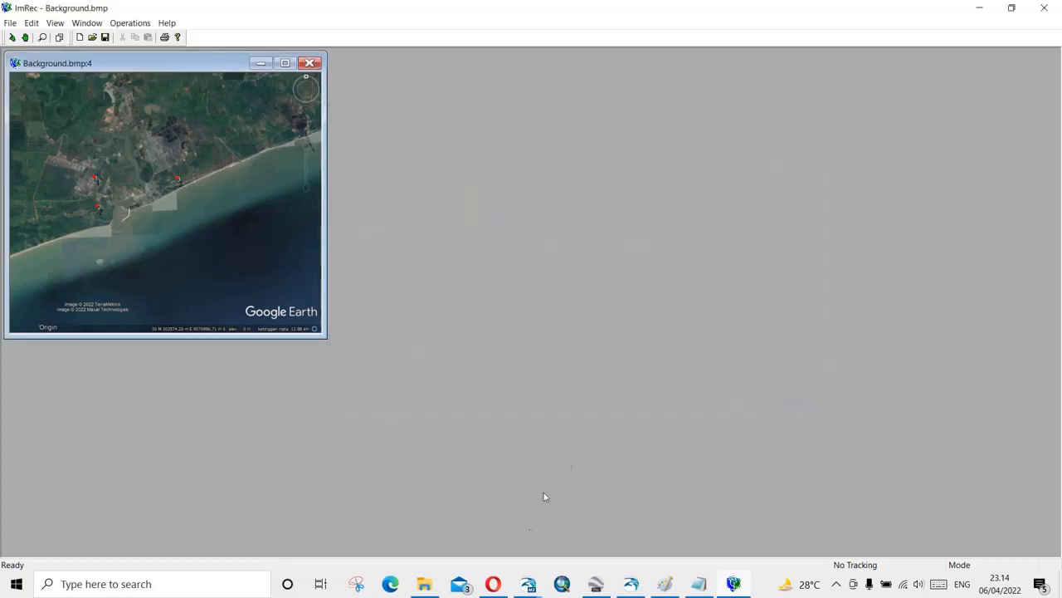
# Switch to the Mesh_Domain_BW.mdf window in MIKE Zero and import RBackground.bmp as an image file graphic layer.
pyautogui.click(528, 584)
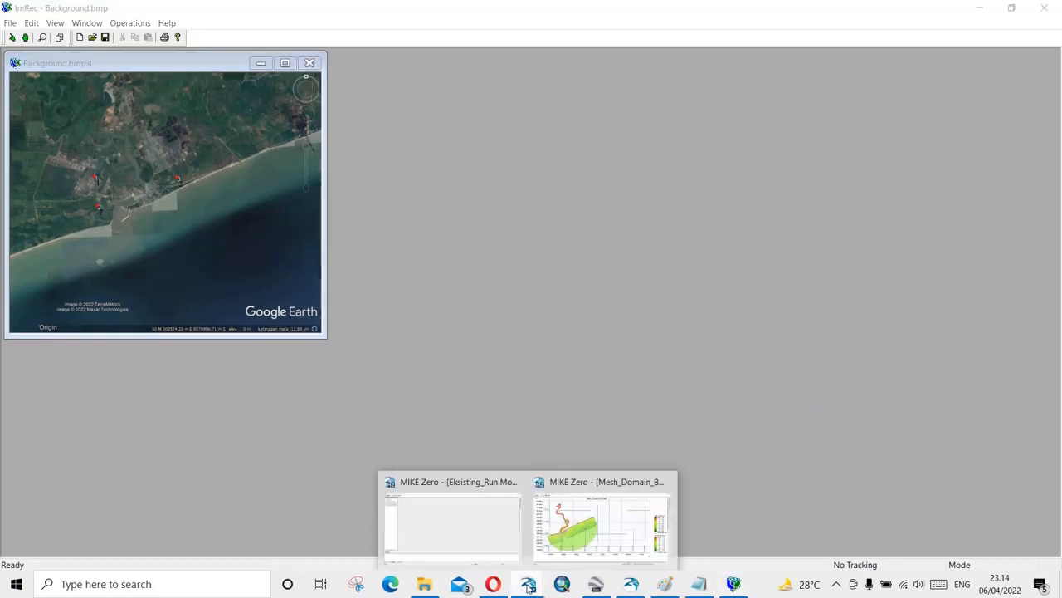
pyautogui.click(576, 546)
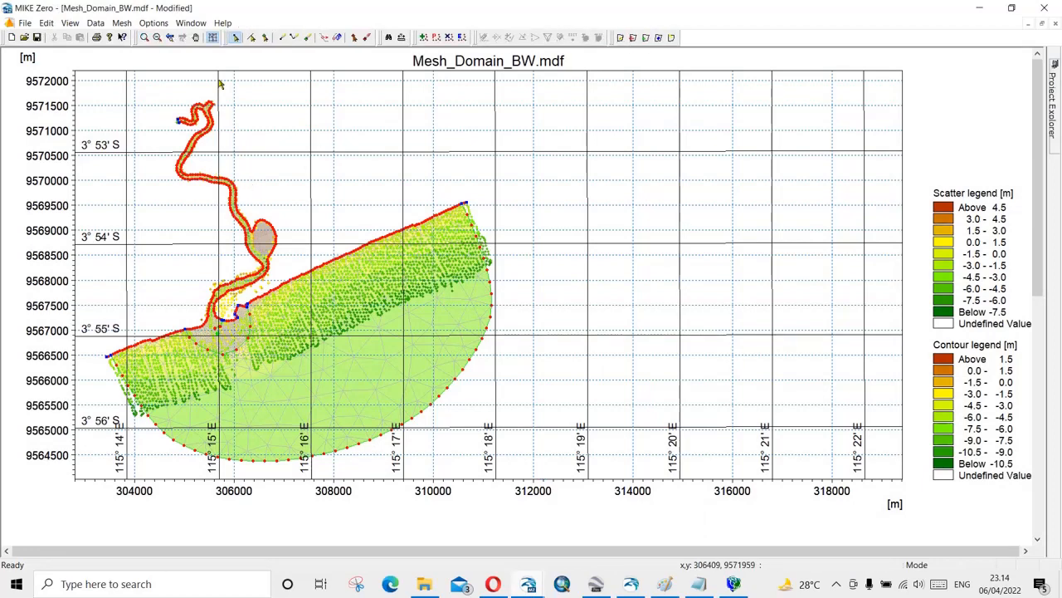
pyautogui.rightClick(374, 121)
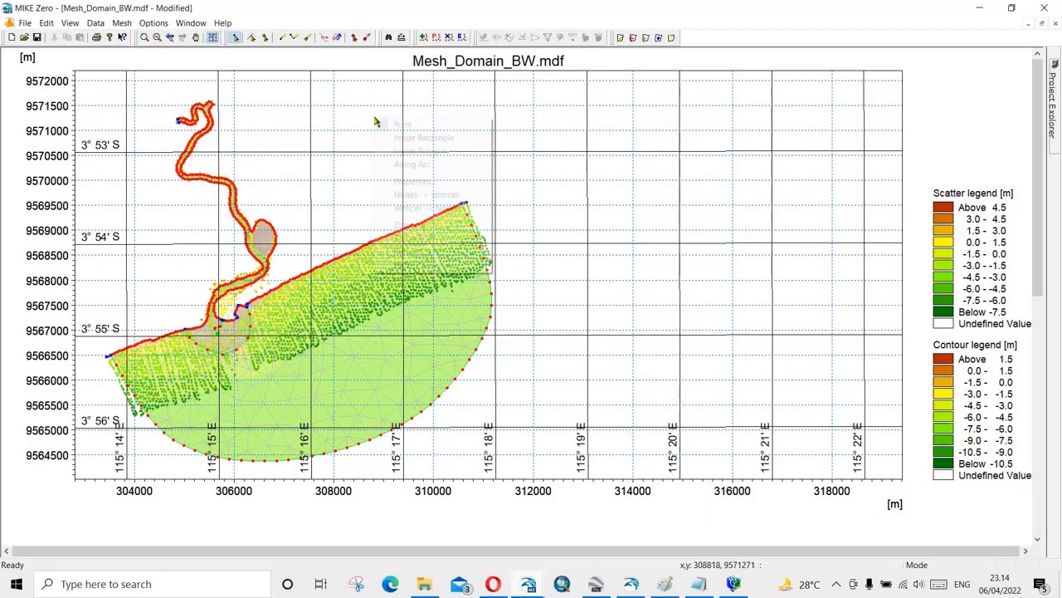
pyautogui.click(308, 94)
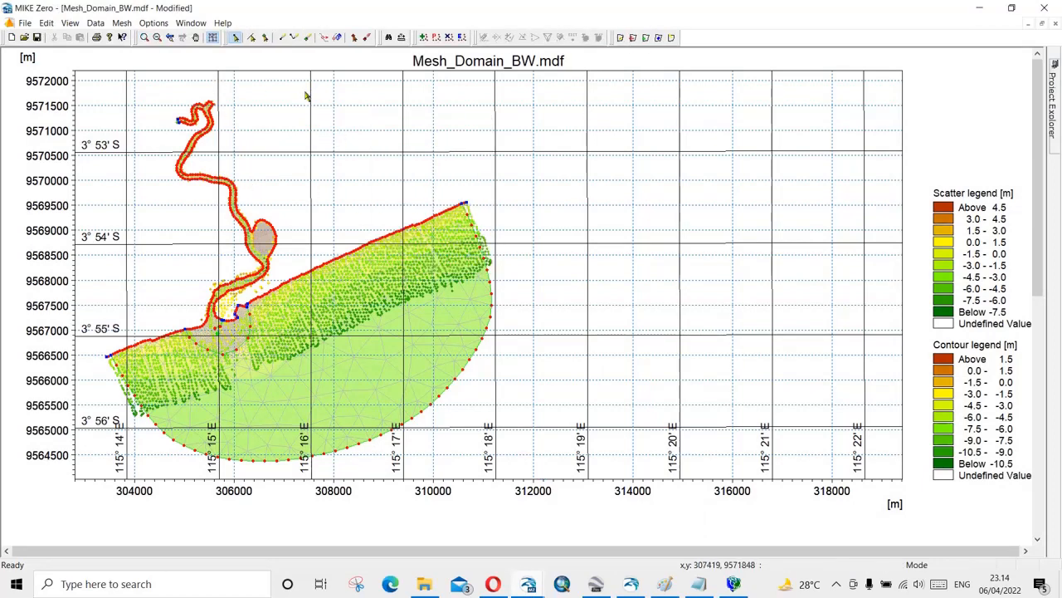
pyautogui.click(154, 23)
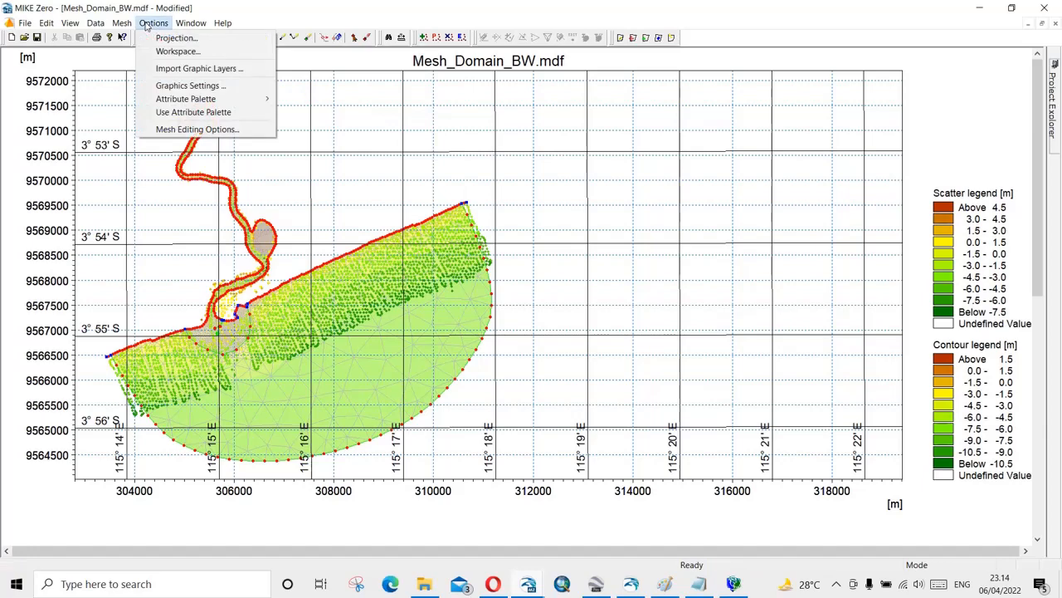
pyautogui.click(192, 69)
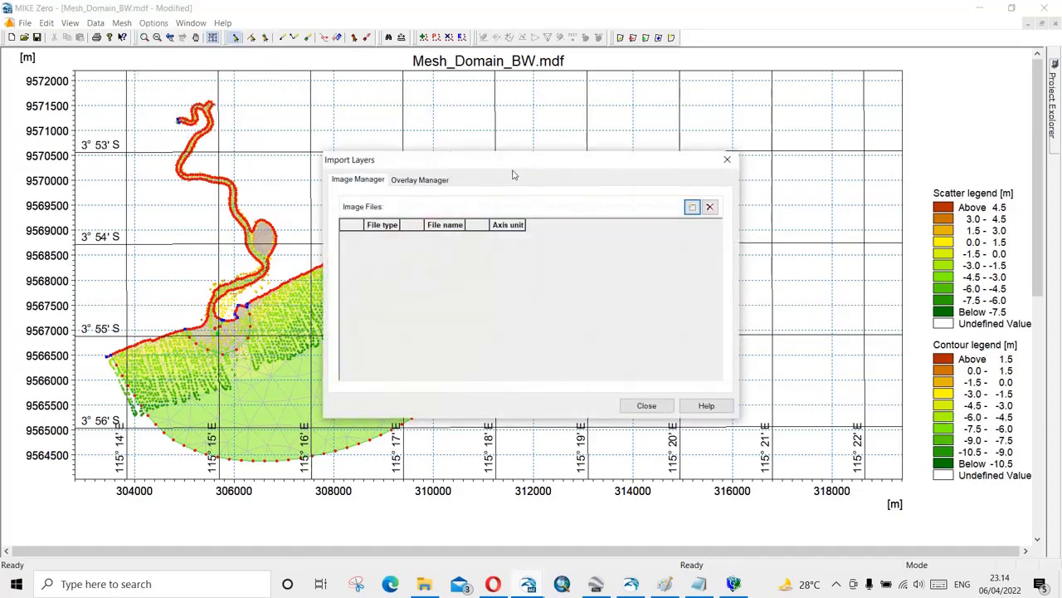
pyautogui.click(692, 208)
pyautogui.click(440, 237)
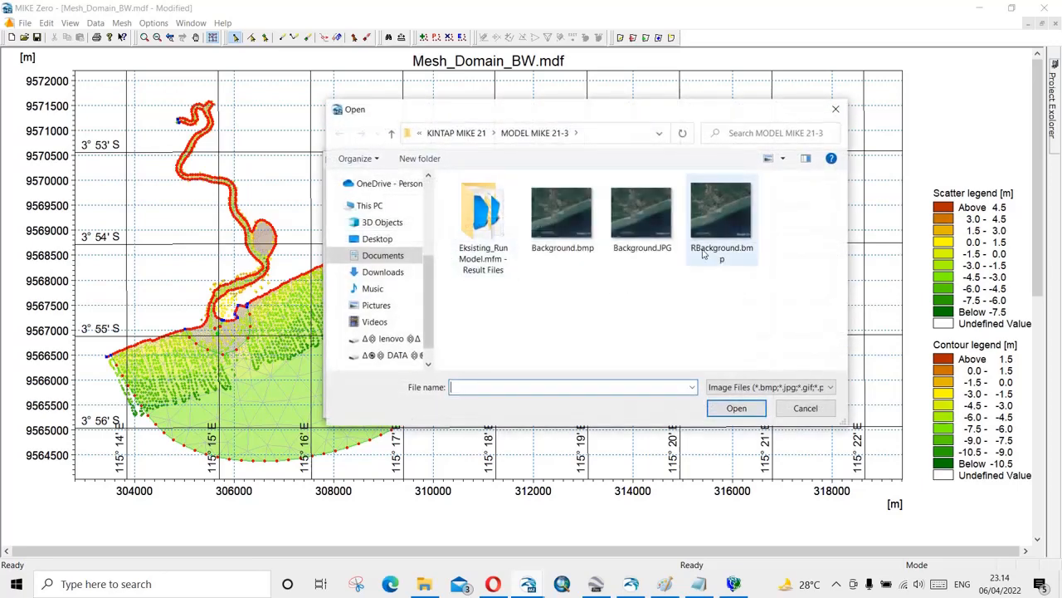
pyautogui.click(714, 209)
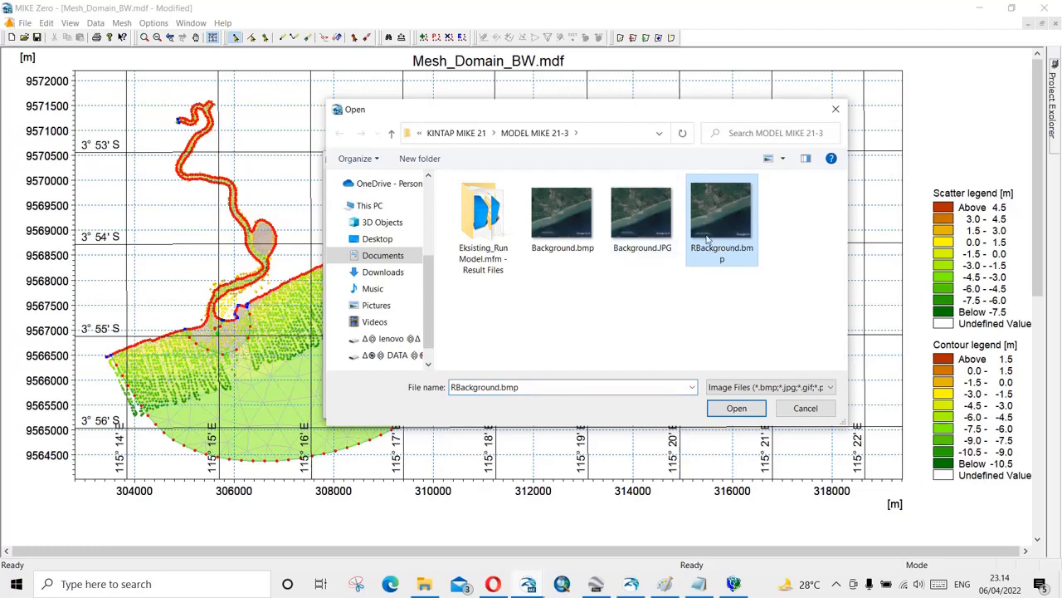
pyautogui.click(727, 408)
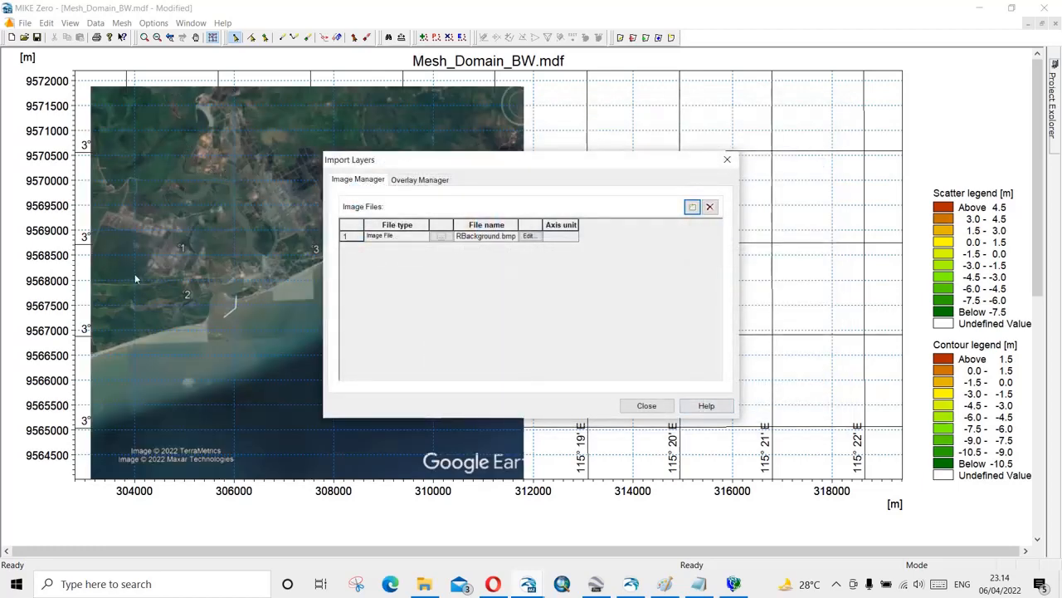
# Move the RBackground.bmp overlay to first place in the mesh's overlay drawing order and apply the change.
pyautogui.click(426, 180)
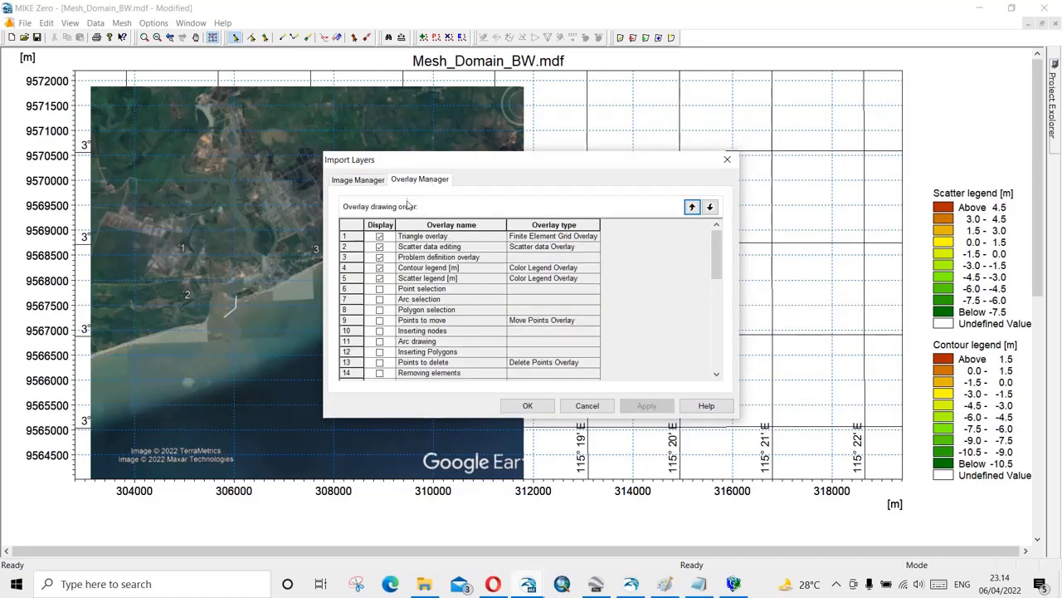
pyautogui.moveTo(720, 262); pyautogui.dragTo(715, 350)
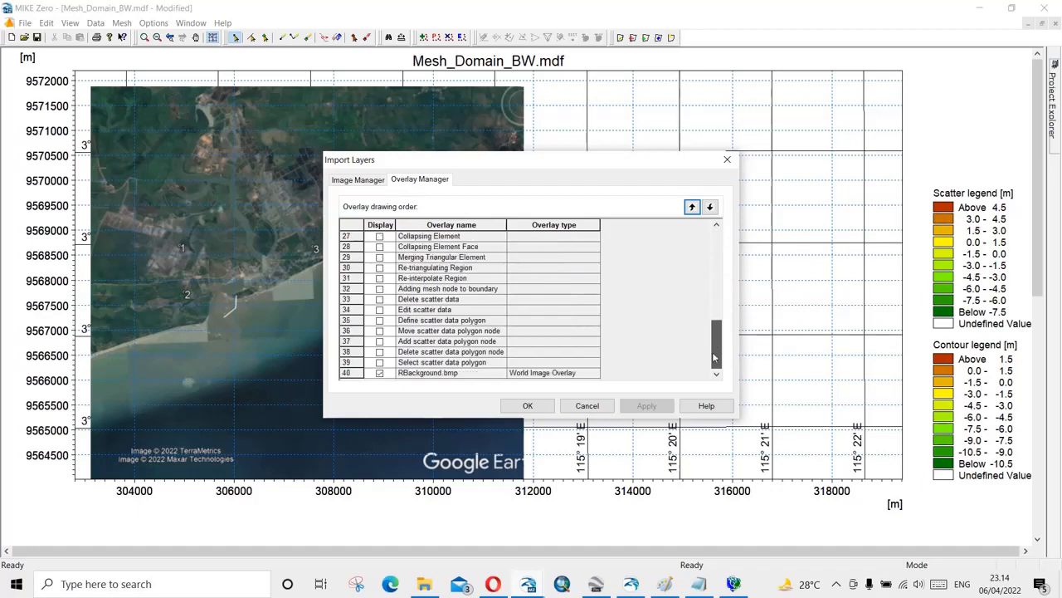
pyautogui.click(348, 374)
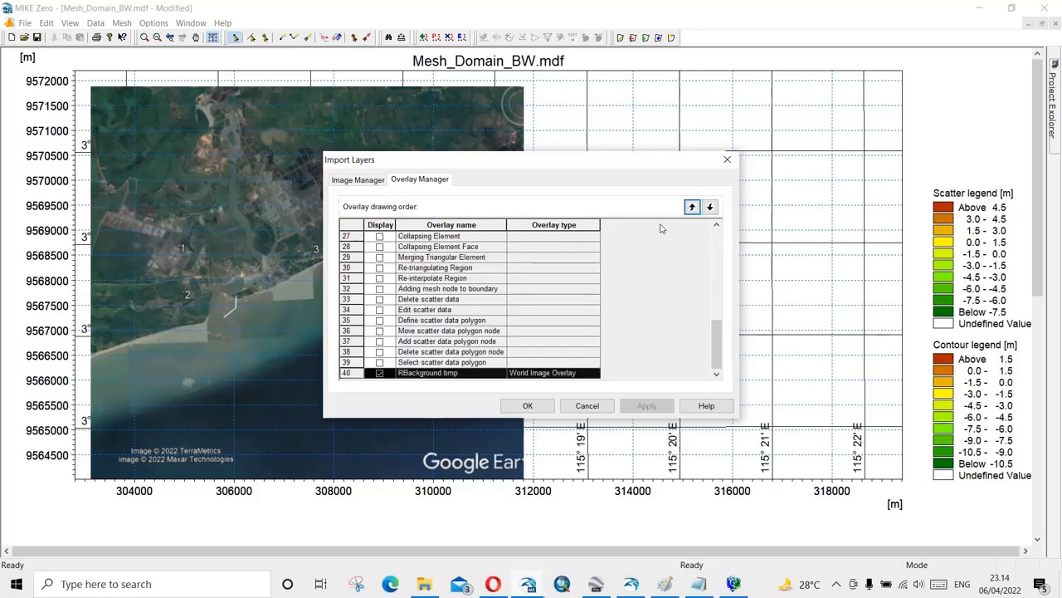
pyautogui.click(691, 207)
pyautogui.click(692, 208)
pyautogui.click(691, 208)
pyautogui.click(692, 208)
pyautogui.click(691, 207)
pyautogui.click(691, 207)
pyautogui.click(691, 208)
pyautogui.click(692, 208)
pyautogui.click(692, 207)
pyautogui.click(692, 208)
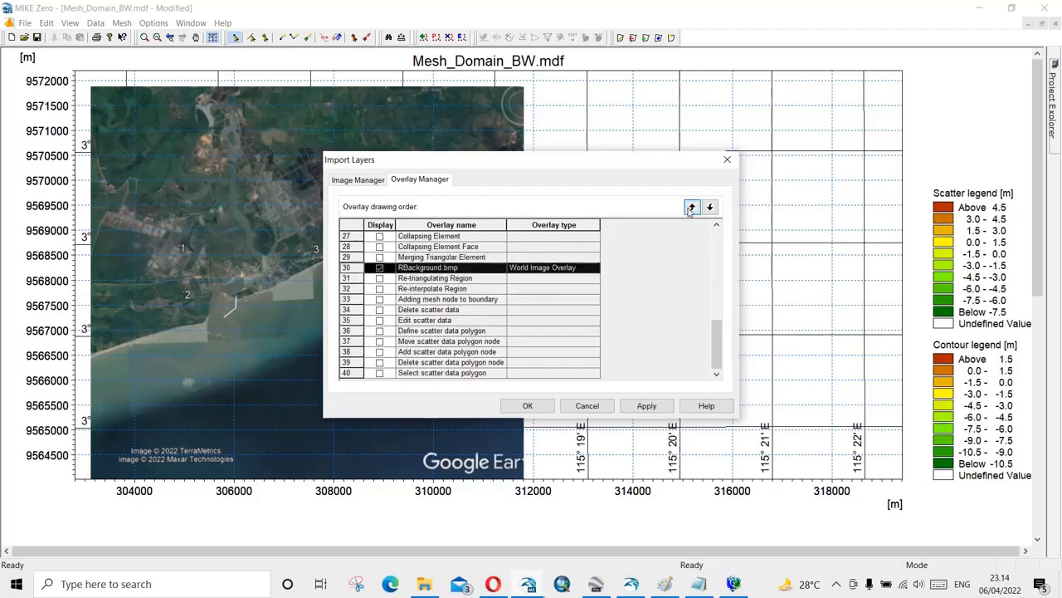
pyautogui.click(691, 208)
pyautogui.click(691, 207)
pyautogui.click(692, 207)
pyautogui.click(691, 207)
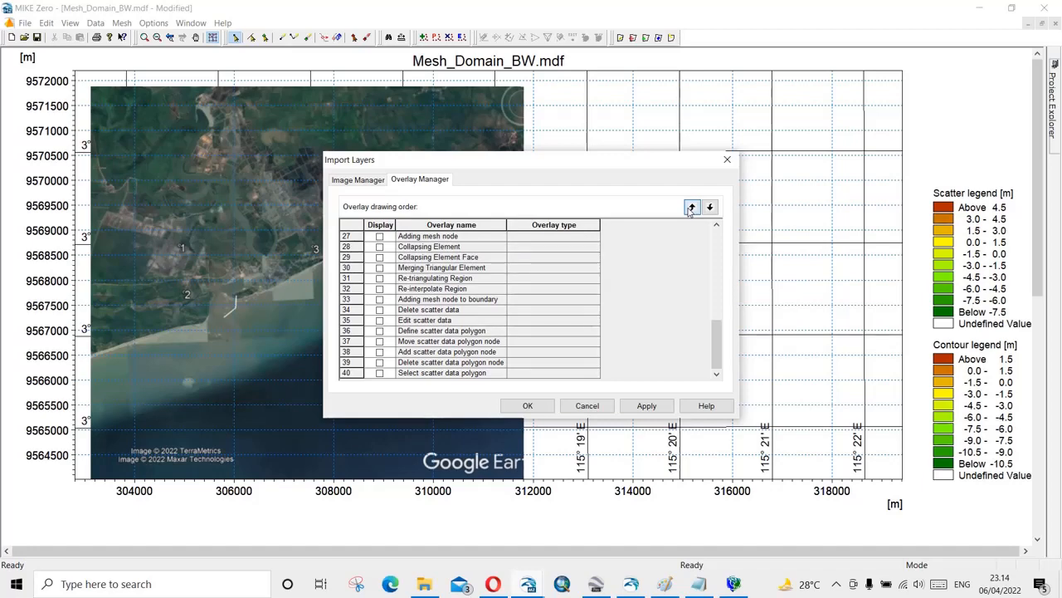
pyautogui.click(692, 208)
pyautogui.click(691, 208)
pyautogui.click(691, 208)
pyautogui.click(691, 208)
pyautogui.click(691, 208)
pyautogui.click(692, 207)
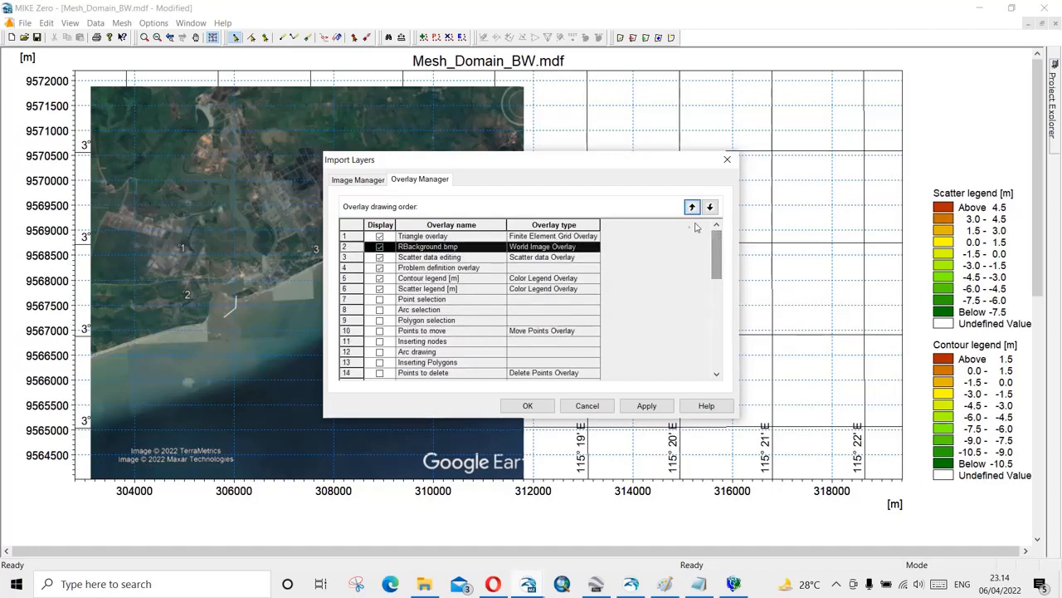
pyautogui.click(691, 208)
pyautogui.click(691, 207)
pyautogui.click(692, 208)
pyautogui.click(646, 405)
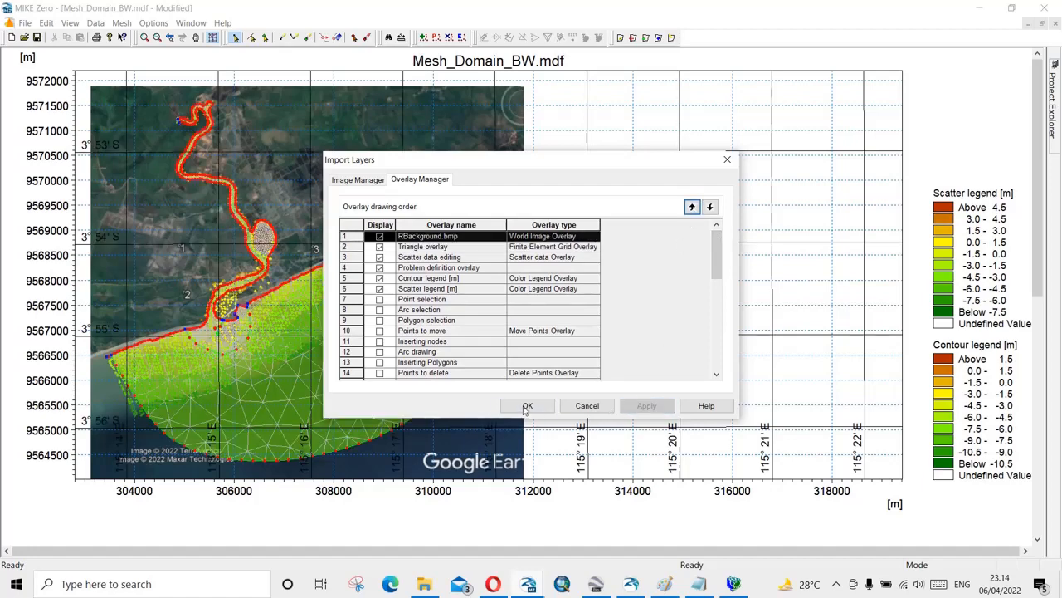
pyautogui.click(525, 406)
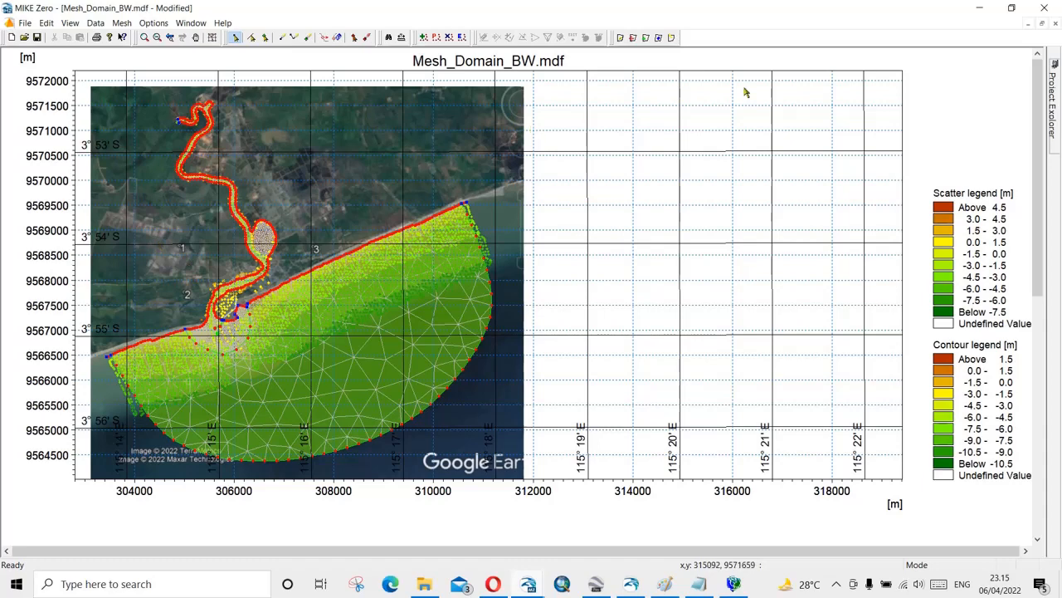
# Save Mesh_Domain_BW.mdf and close its window.
pyautogui.click(37, 39)
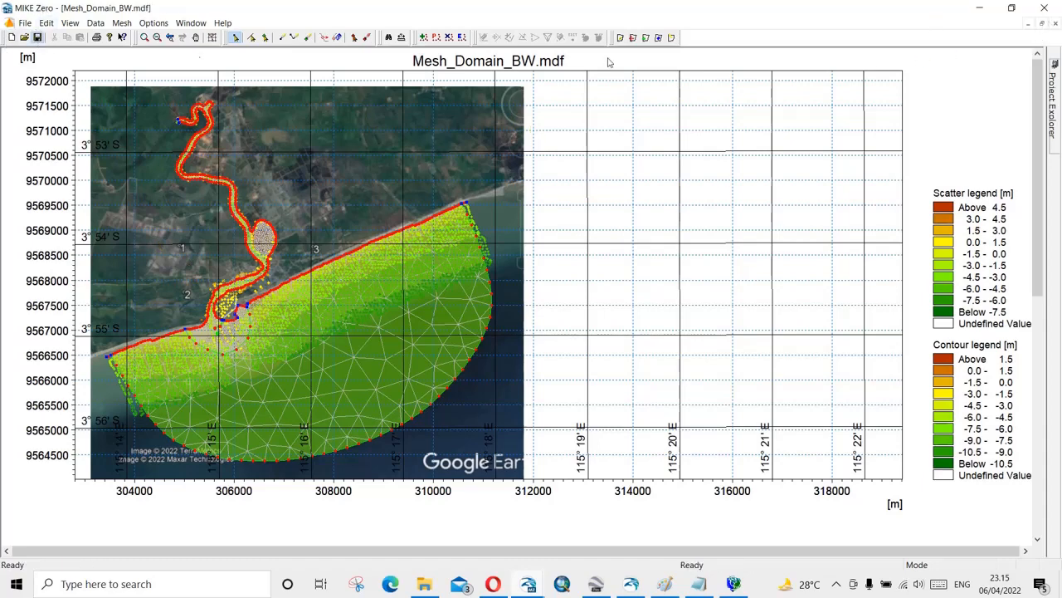
pyautogui.click(1052, 8)
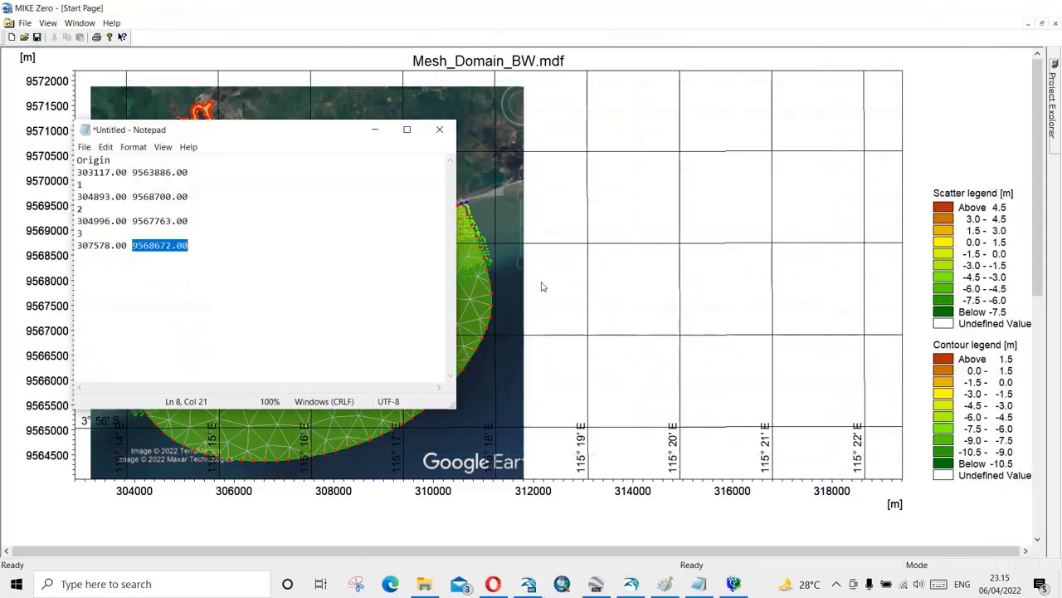
# Switch to the Eksisting_Run Model.mfm window and view the results of the Hydrodynamic Module's Output 1.
pyautogui.click(529, 583)
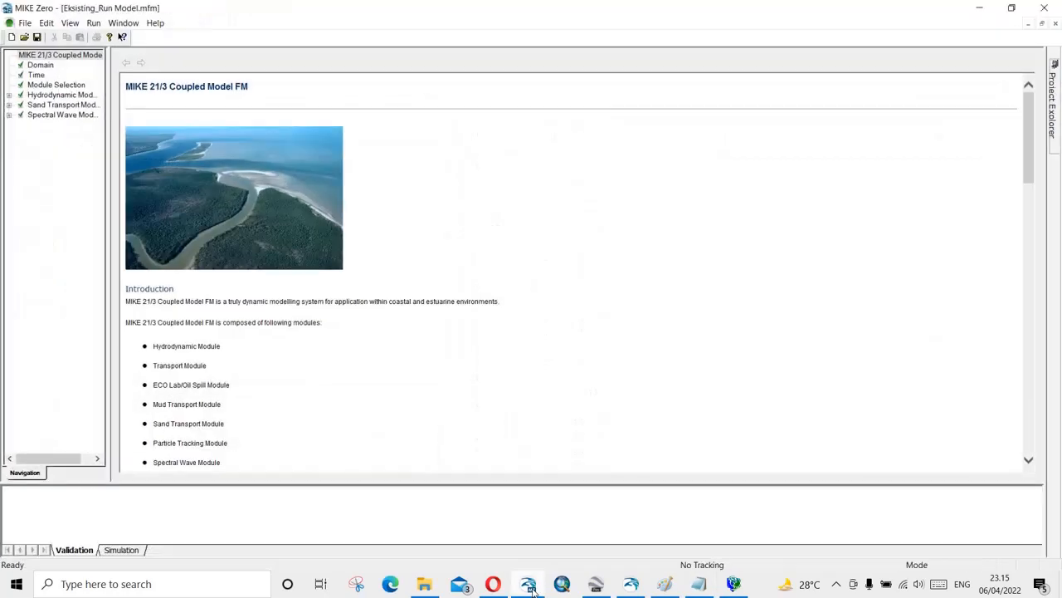
pyautogui.click(9, 94)
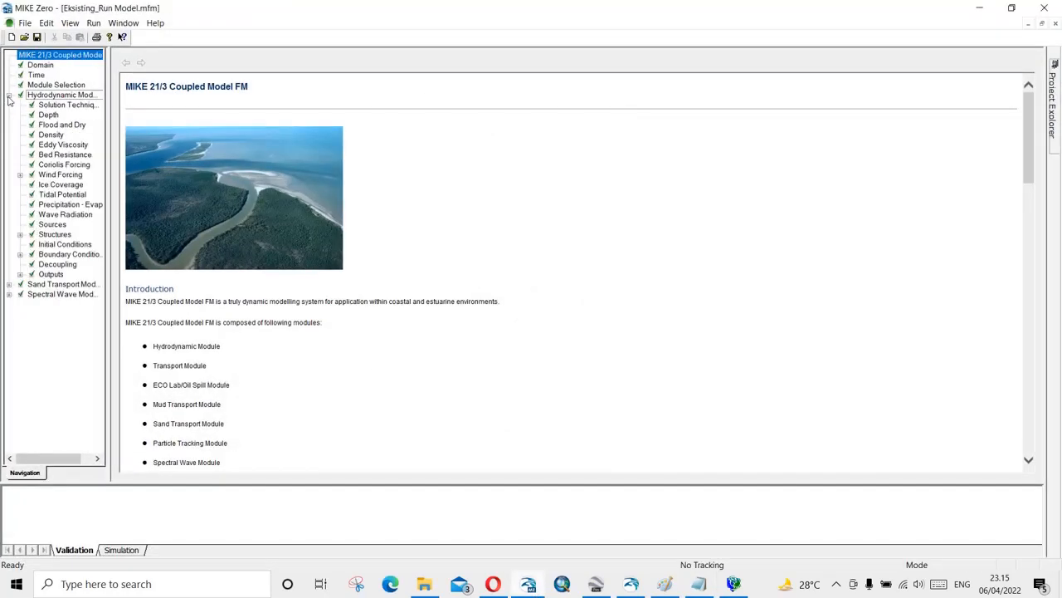
pyautogui.click(48, 274)
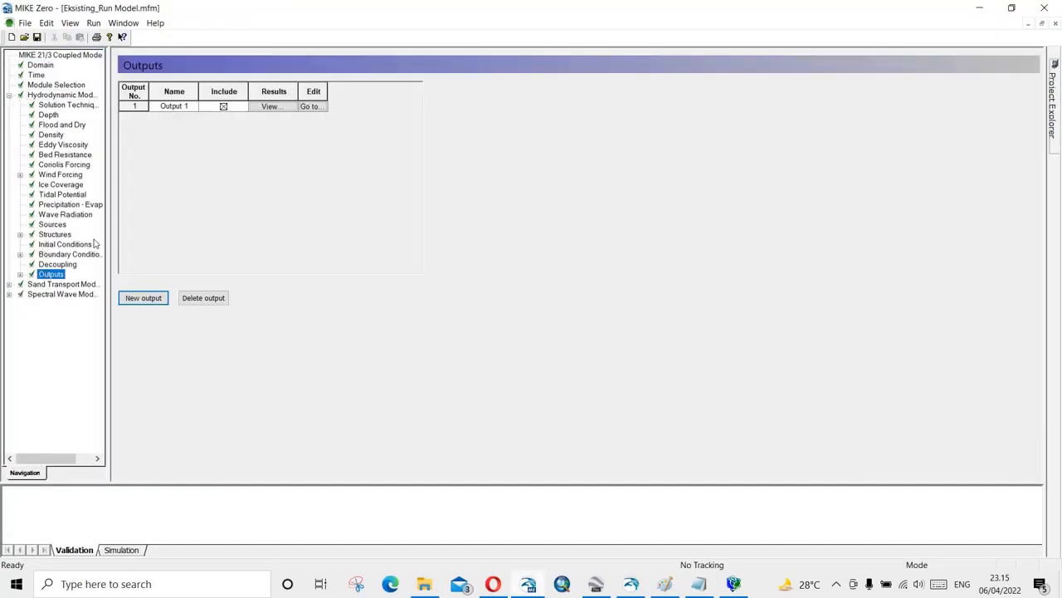
pyautogui.click(273, 107)
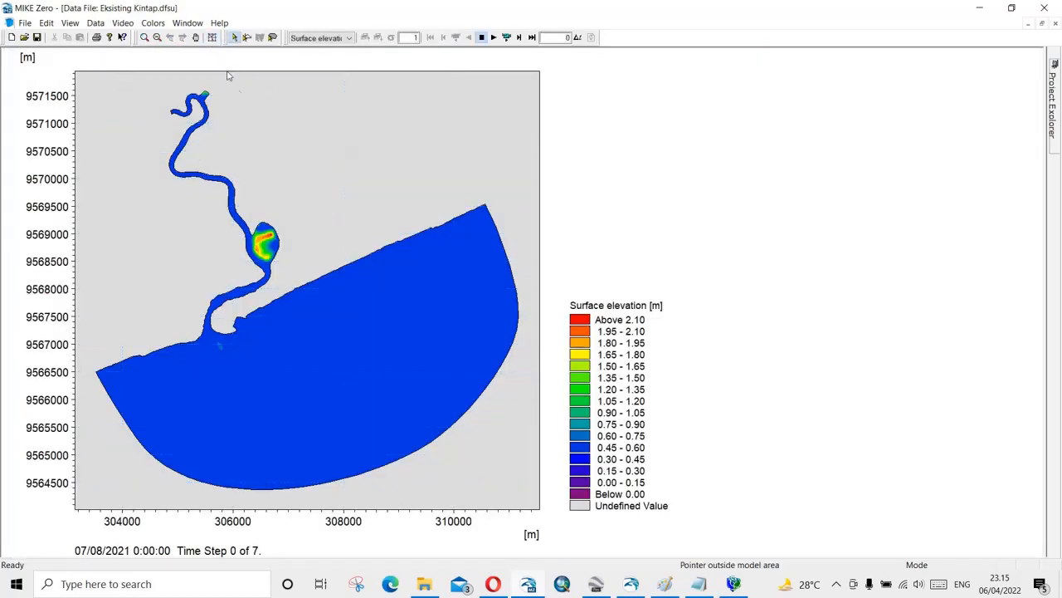
# Add RBackground.bmp as an image file layer to the surface elevation result plot.
pyautogui.rightClick(256, 117)
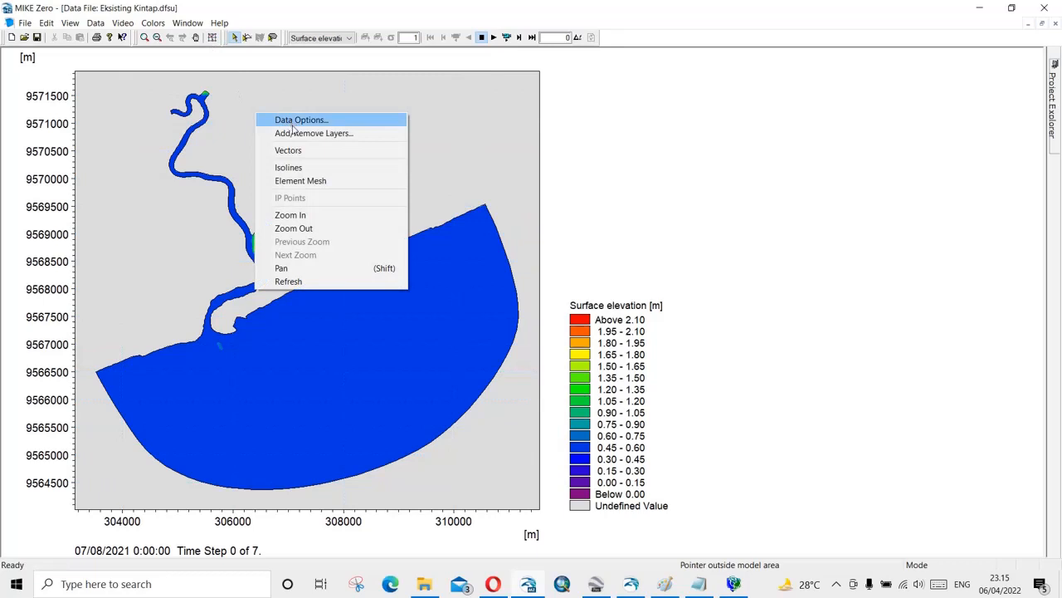
pyautogui.click(295, 134)
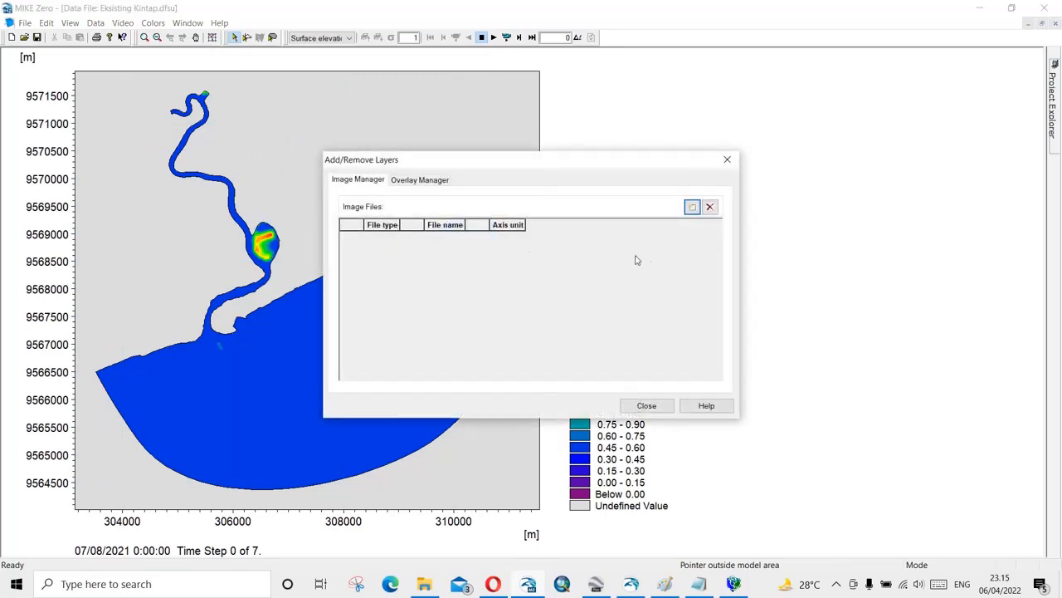
pyautogui.click(691, 208)
pyautogui.click(452, 240)
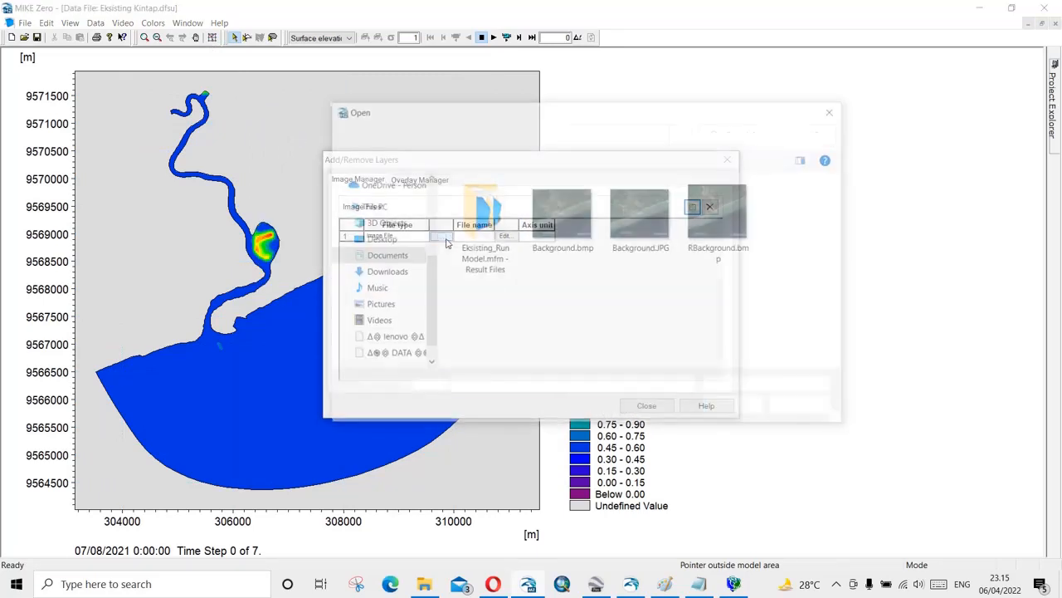
pyautogui.doubleClick(720, 214)
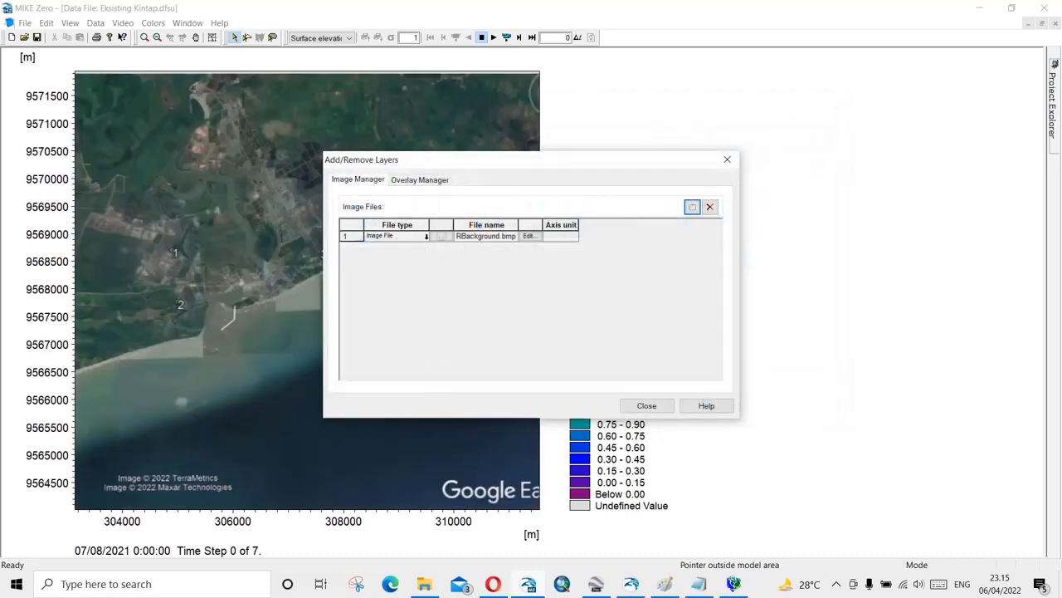
# Move RBackground.bmp to first place in the result plot's overlay drawing order and apply the change.
pyautogui.click(422, 179)
pyautogui.click(364, 311)
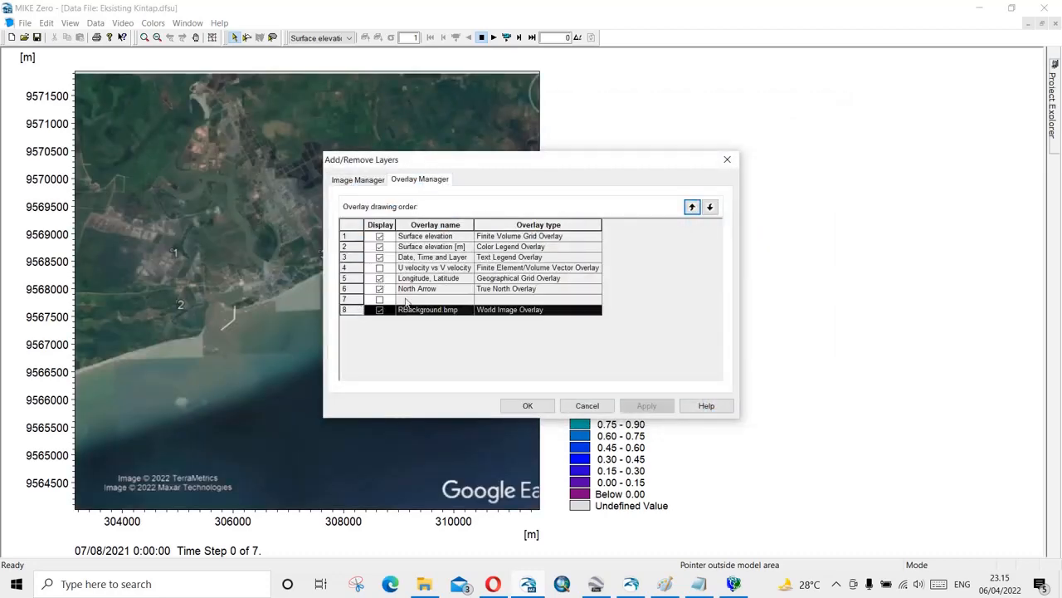
pyautogui.click(692, 207)
pyautogui.click(692, 208)
pyautogui.click(692, 208)
pyautogui.click(692, 207)
pyautogui.click(692, 208)
pyautogui.click(692, 208)
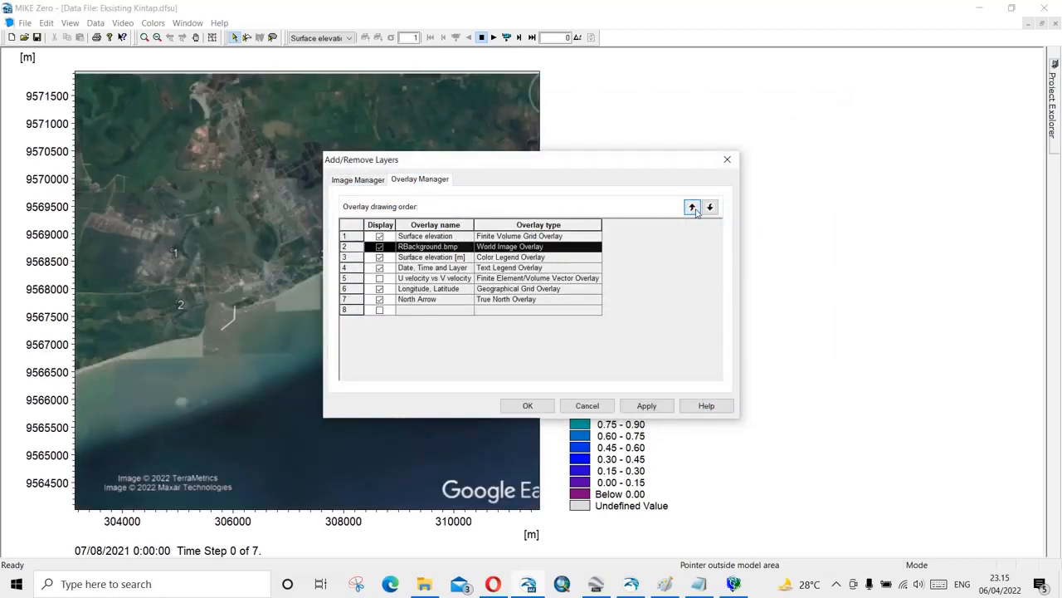
pyautogui.click(692, 208)
pyautogui.click(647, 405)
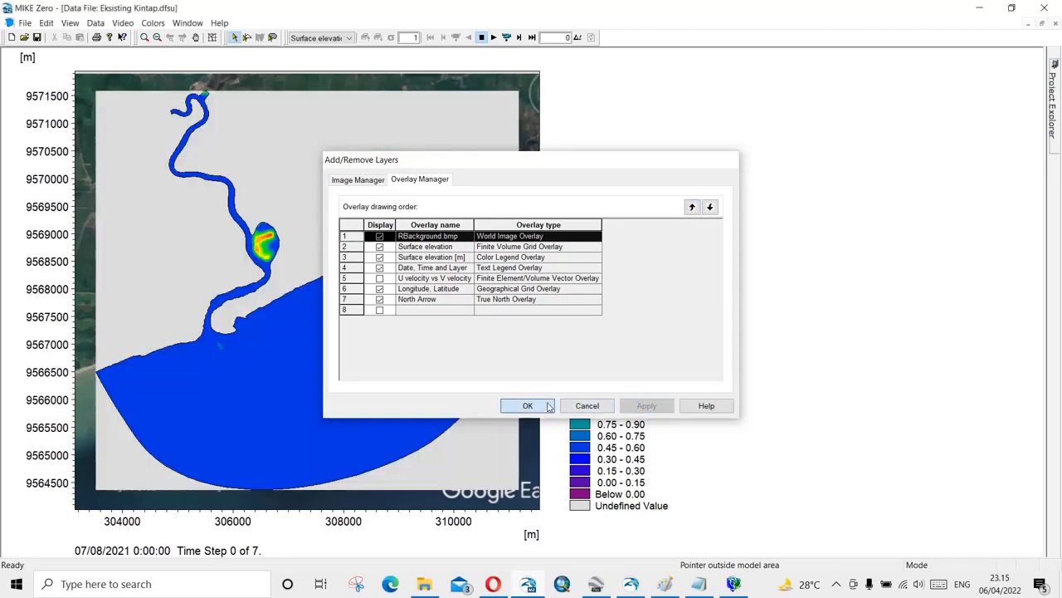
pyautogui.click(528, 405)
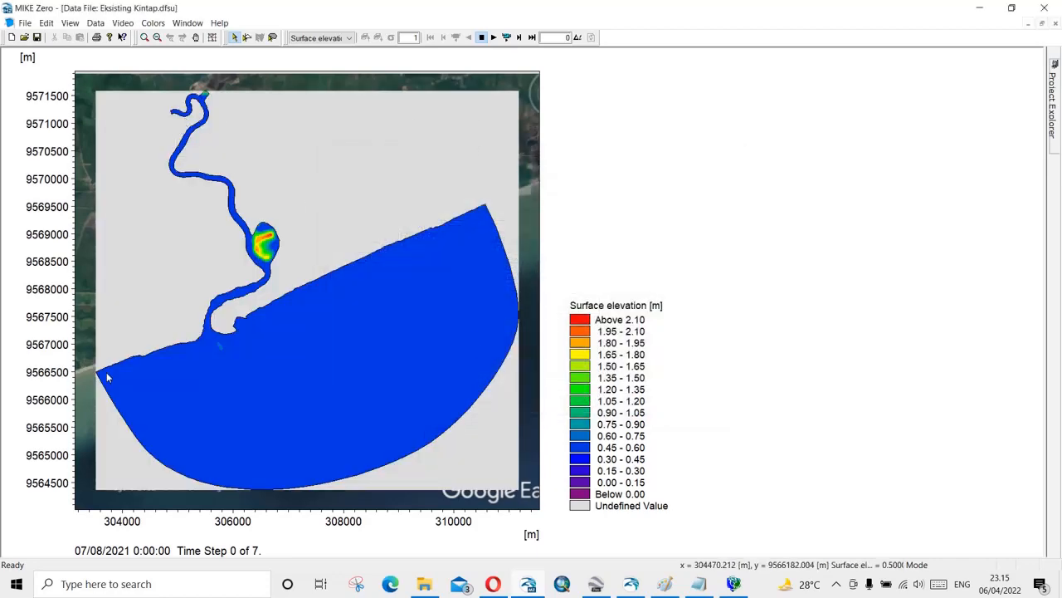
# Set the shaded contour's colour mode to Copy colors with transparency in the display settings.
pyautogui.click(71, 23)
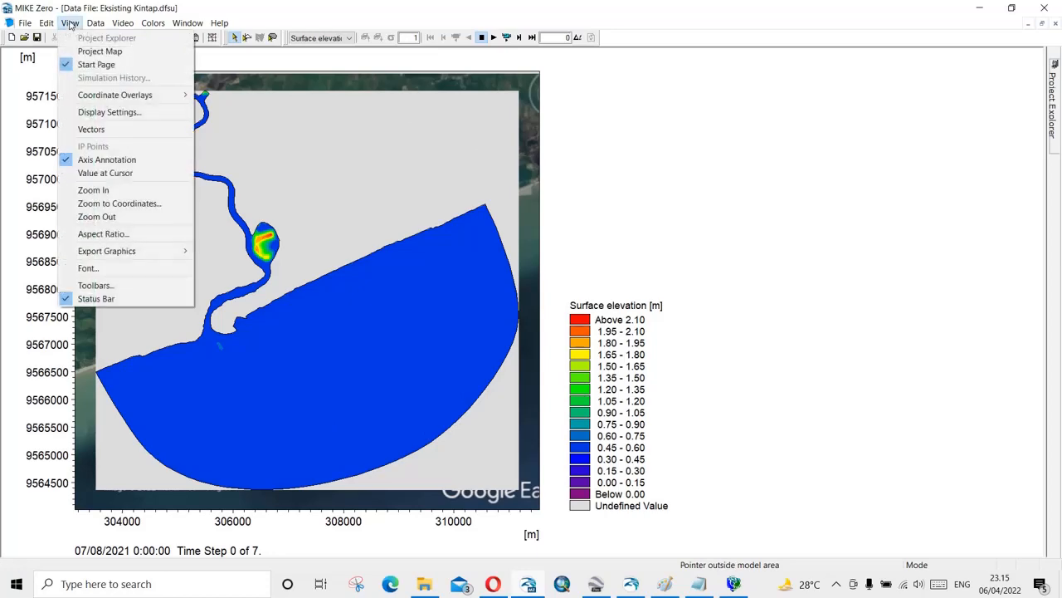
pyautogui.click(98, 113)
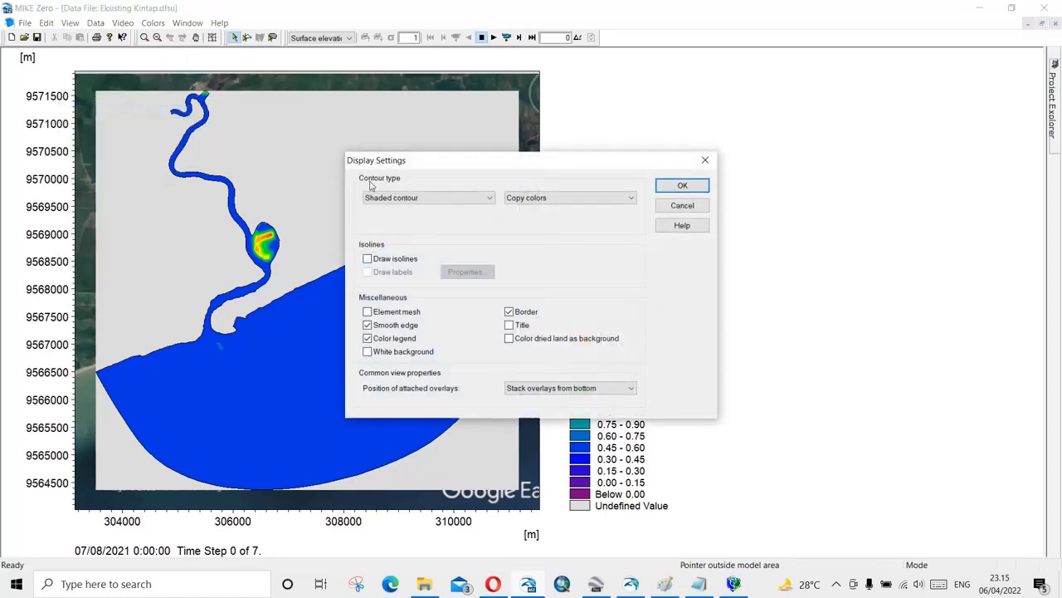
pyautogui.click(540, 201)
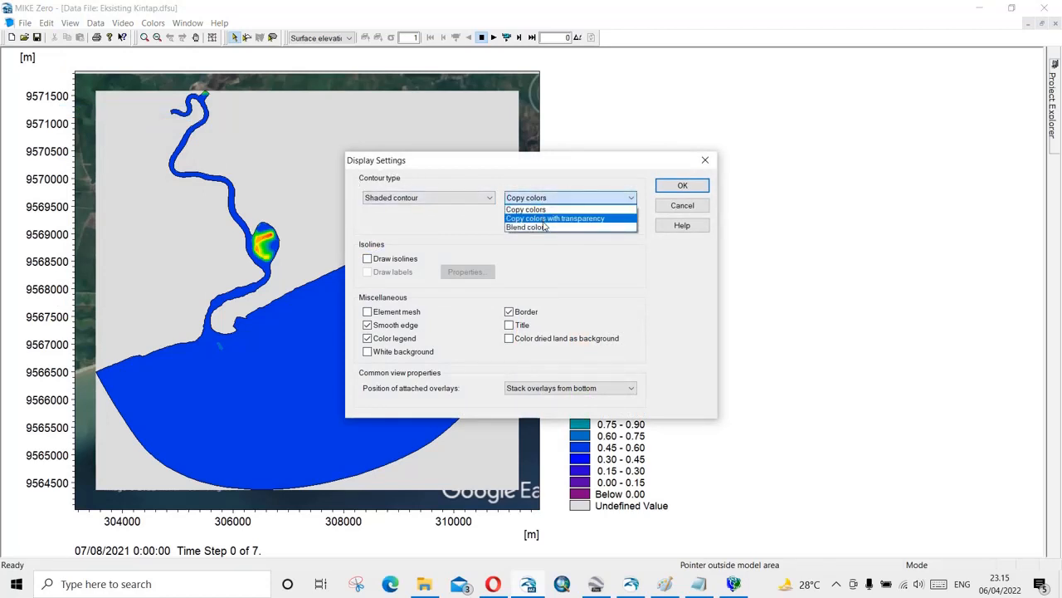
pyautogui.click(547, 219)
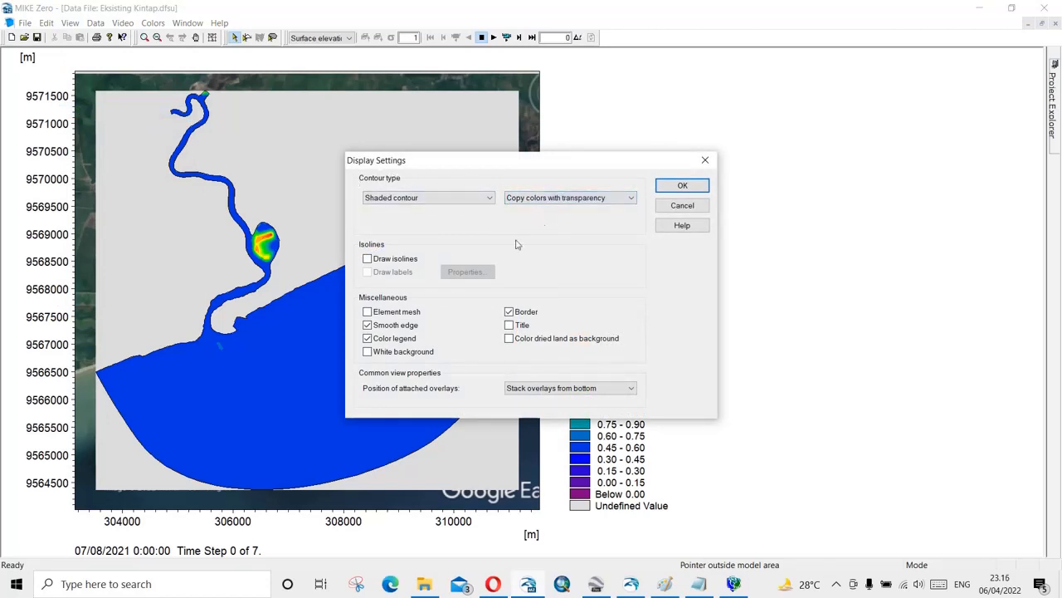
pyautogui.click(682, 186)
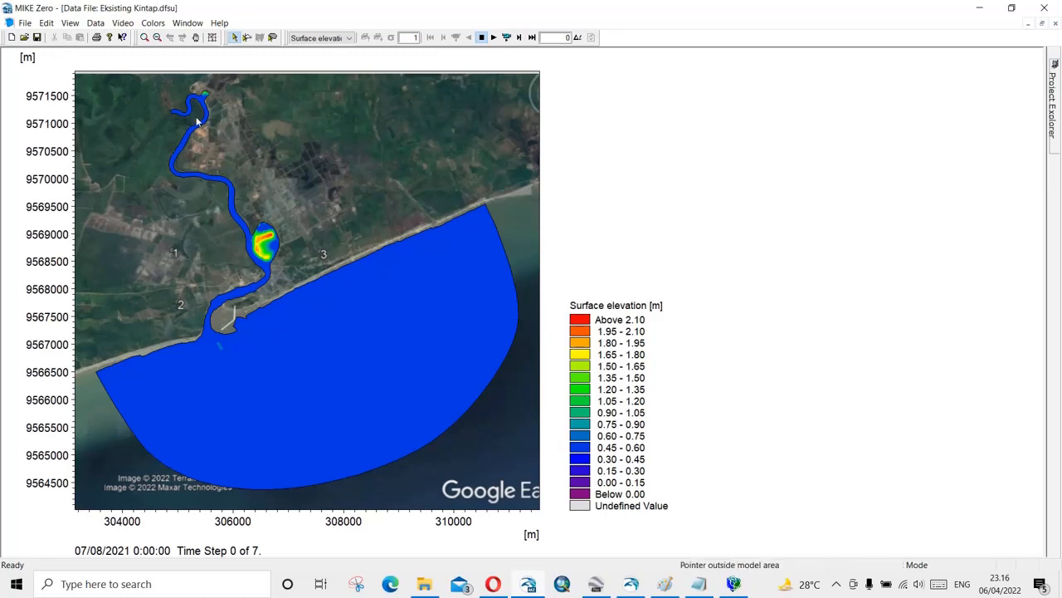
# Add a north indicator of type Compass Rose to the result plot, keeping its automatic position.
pyautogui.click(70, 23)
pyautogui.moveTo(83, 94)
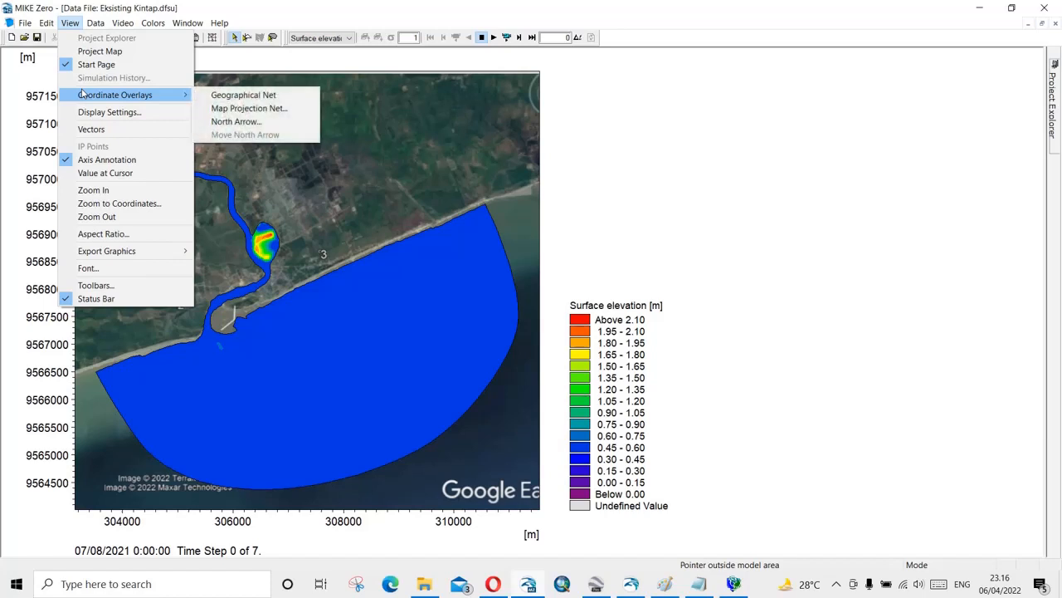
pyautogui.click(232, 122)
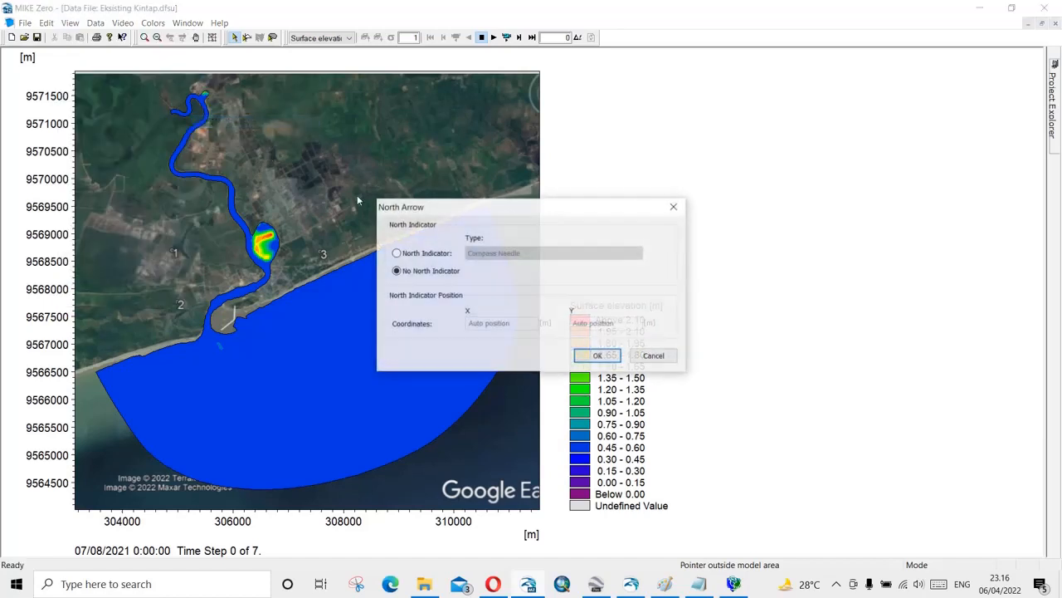
pyautogui.click(418, 256)
pyautogui.click(581, 253)
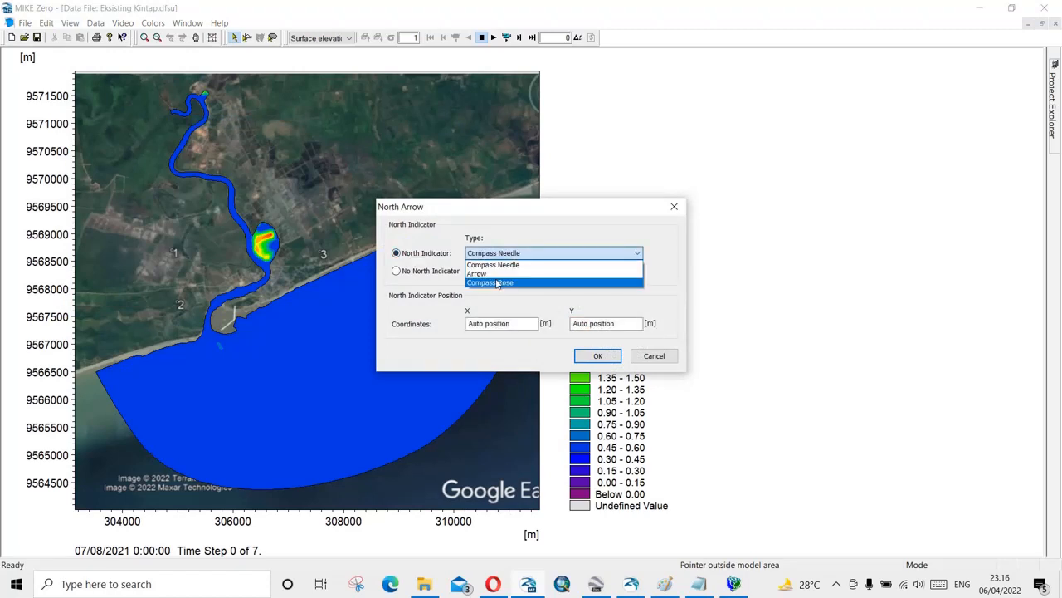
pyautogui.click(506, 282)
pyautogui.click(594, 355)
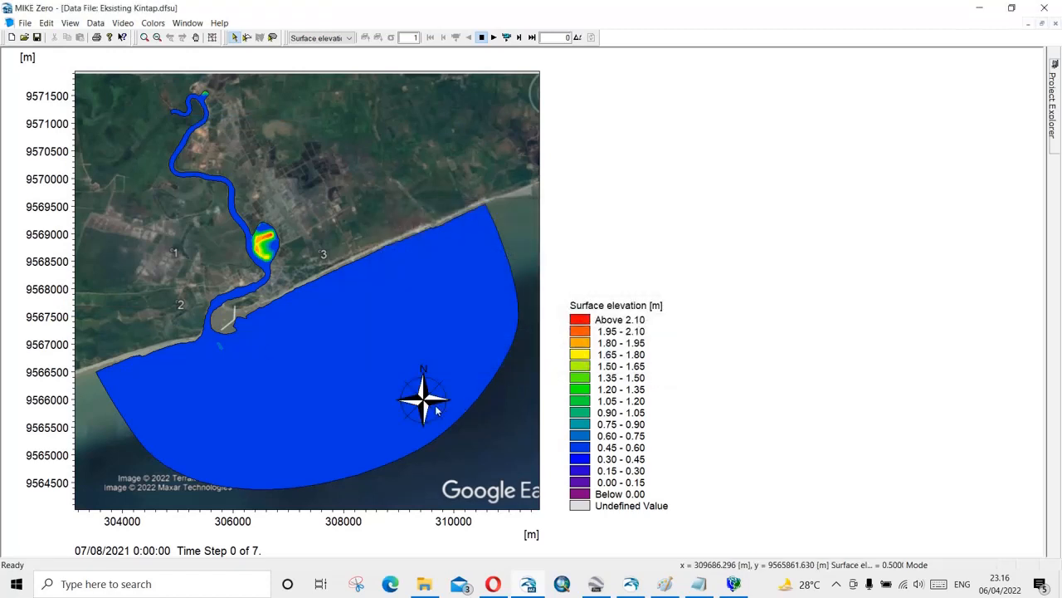
# Move the compass rose onto the land north of the coastline, near Easting 310000 and Northing 9570700.
pyautogui.click(47, 22)
pyautogui.moveTo(70, 22)
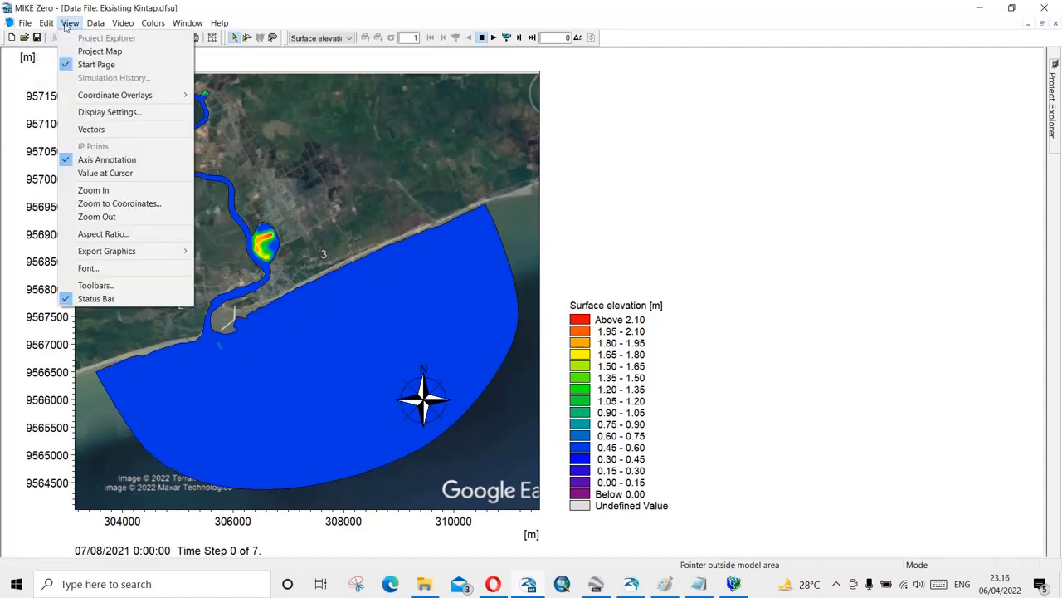
pyautogui.moveTo(105, 98)
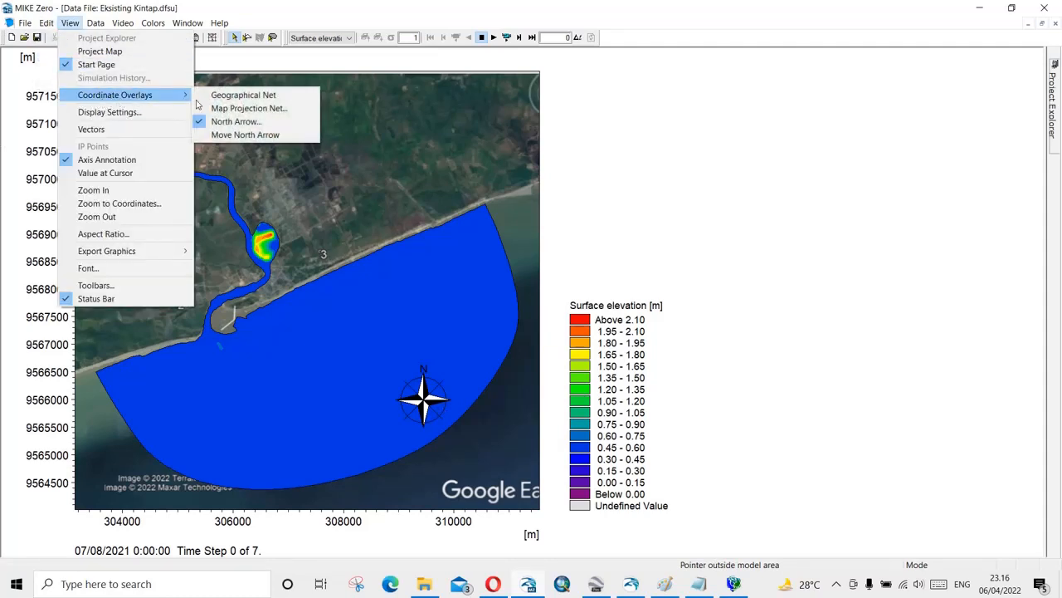
pyautogui.click(230, 134)
pyautogui.click(445, 149)
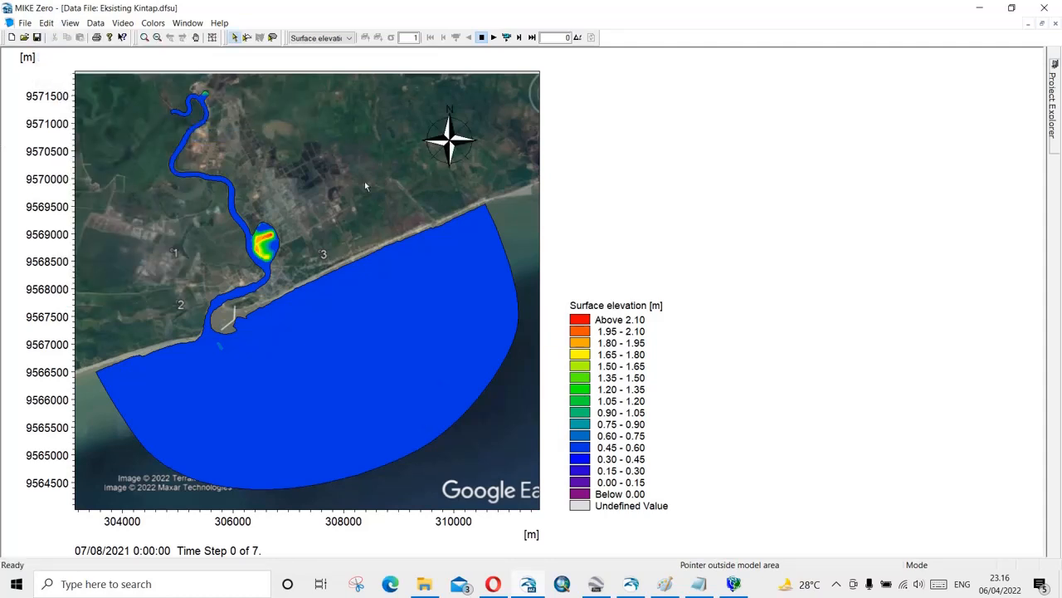